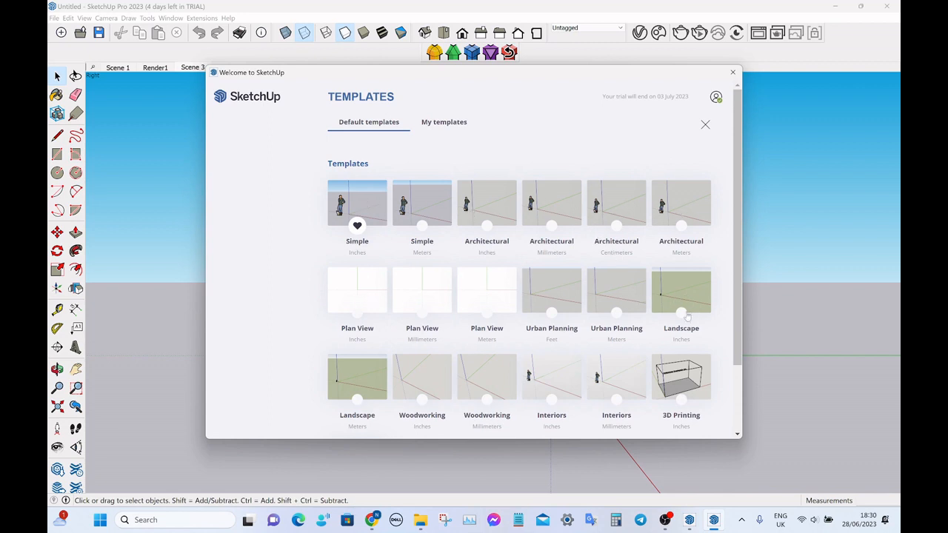
- Browse the default SketchUp templates and show the saved My templates list
{"action": "scroll", "coordinate": [685, 307], "scroll_direction": "down", "scroll_amount": 2}
{"action": "scroll", "coordinate": [404, 300], "scroll_direction": "up", "scroll_amount": 3}
{"action": "left_click", "coordinate": [444, 123]}
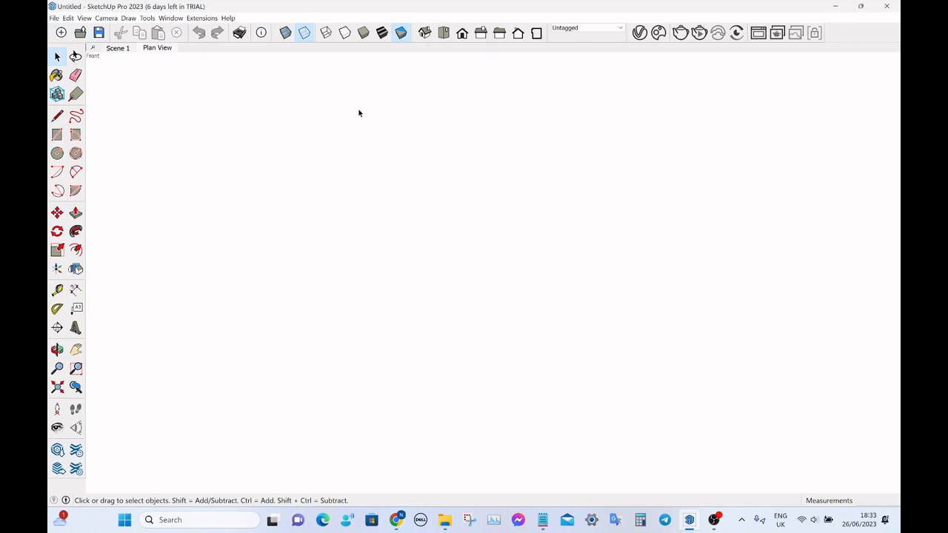
- Review the measurement format and length unit options in the template's Model Info settings
{"action": "left_click", "coordinate": [261, 33]}
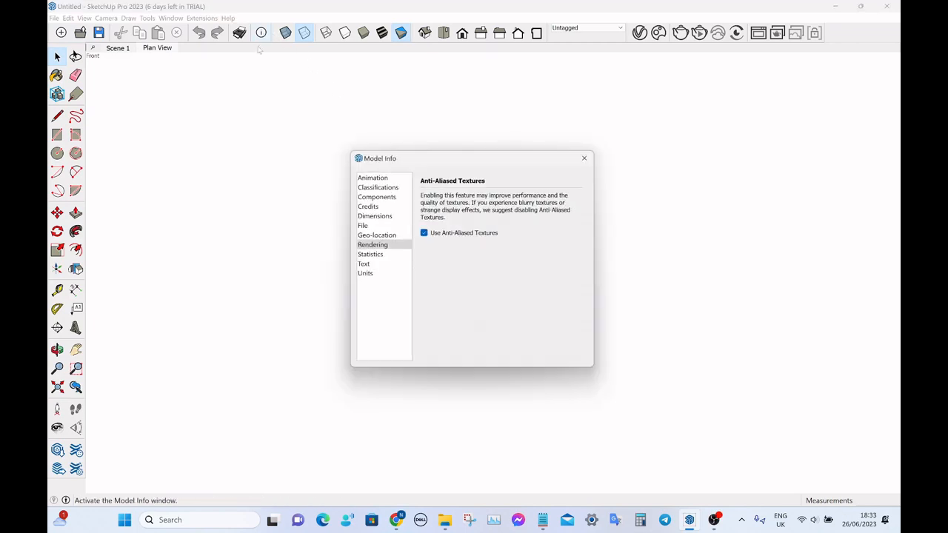
{"action": "left_click", "coordinate": [365, 273]}
{"action": "left_click", "coordinate": [468, 200]}
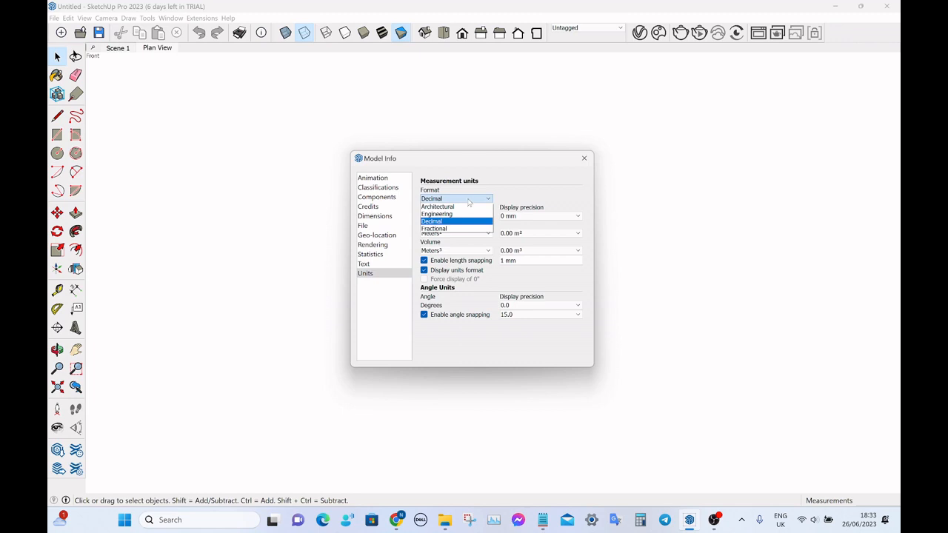
{"action": "left_click", "coordinate": [468, 200]}
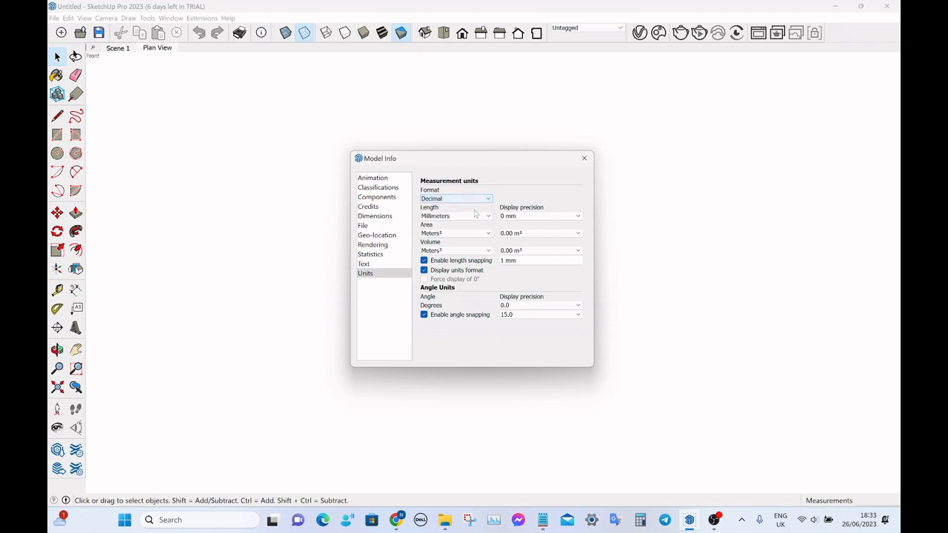
{"action": "left_click", "coordinate": [476, 216]}
{"action": "left_click", "coordinate": [475, 221]}
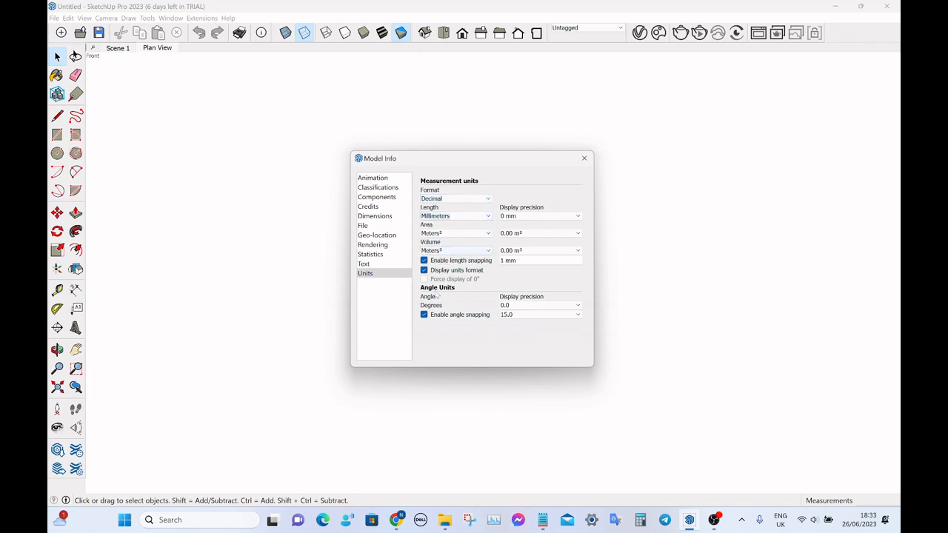
- Review the text and dimension settings in Model Info and close the dialog
{"action": "left_click", "coordinate": [378, 275]}
{"action": "left_click", "coordinate": [378, 265]}
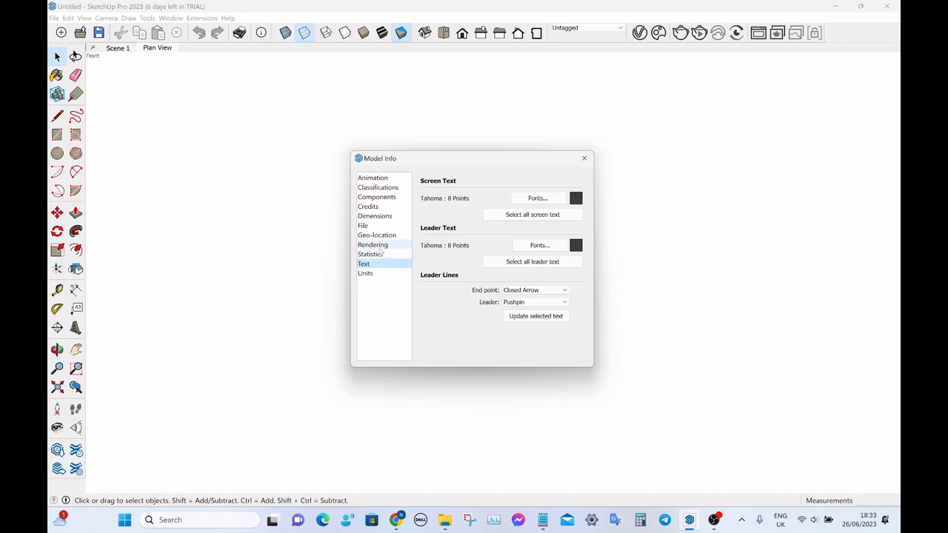
{"action": "left_click", "coordinate": [377, 216]}
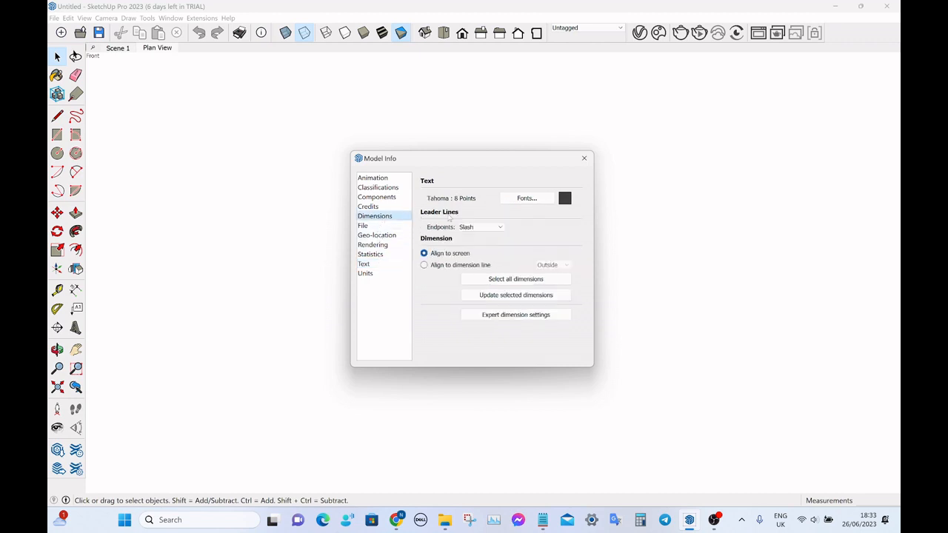
{"action": "left_click", "coordinate": [583, 160]}
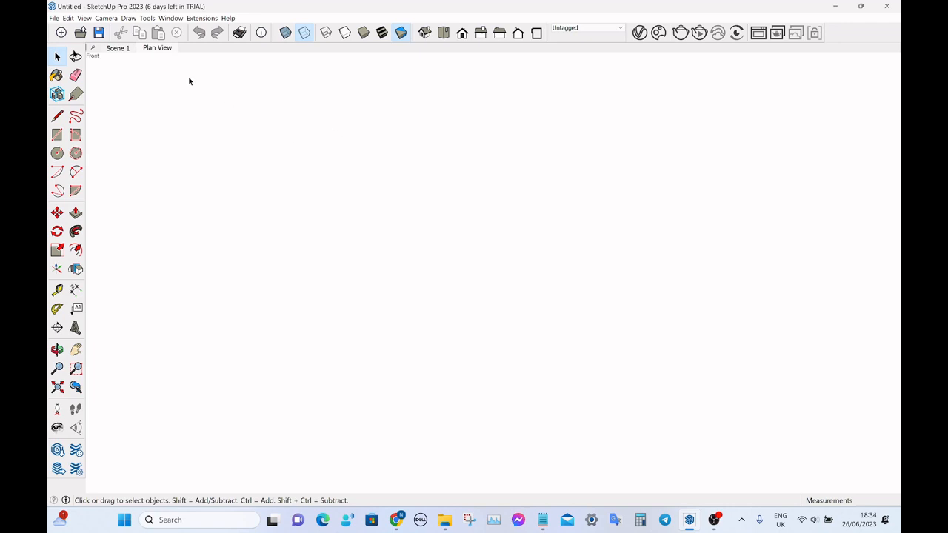
- Switch to Scene 1 and examine its 3D view of the drawing axes
{"action": "left_click", "coordinate": [115, 48]}
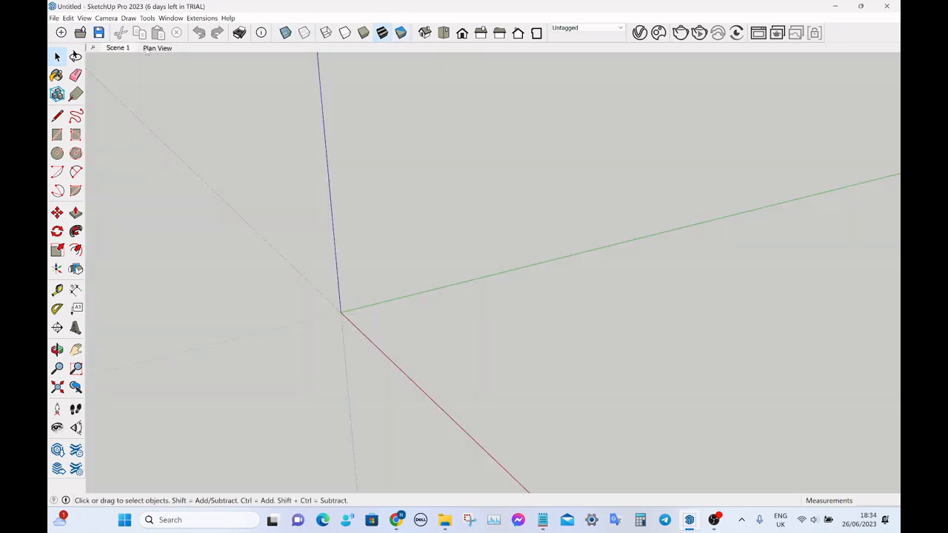
{"action": "middle_click_drag", "start_coordinate": [334, 234], "coordinate": [340, 267]}
{"action": "middle_click_drag", "start_coordinate": [407, 279], "coordinate": [448, 218]}
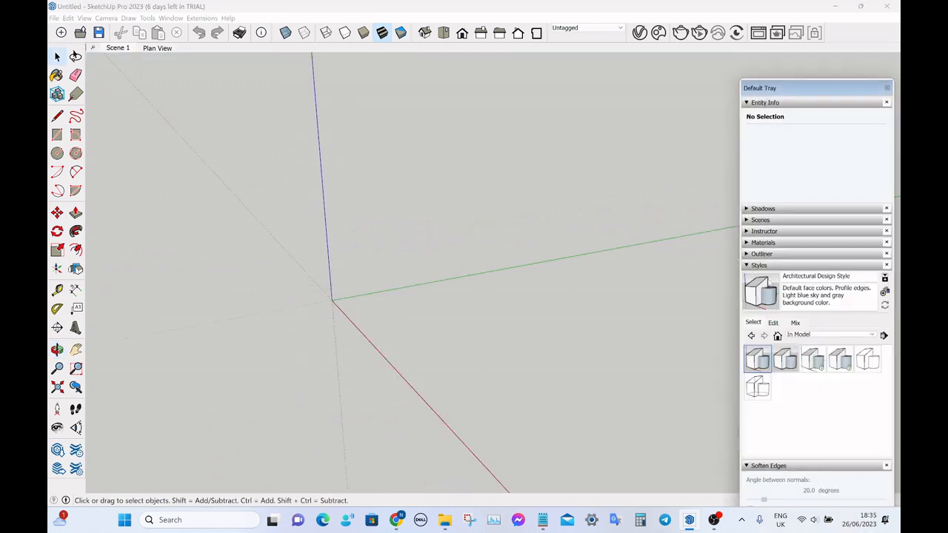
- Preview the in-model styles, including Architectural Design Style, Architectural Design Style1 and Shaded
{"action": "left_click", "coordinate": [788, 362]}
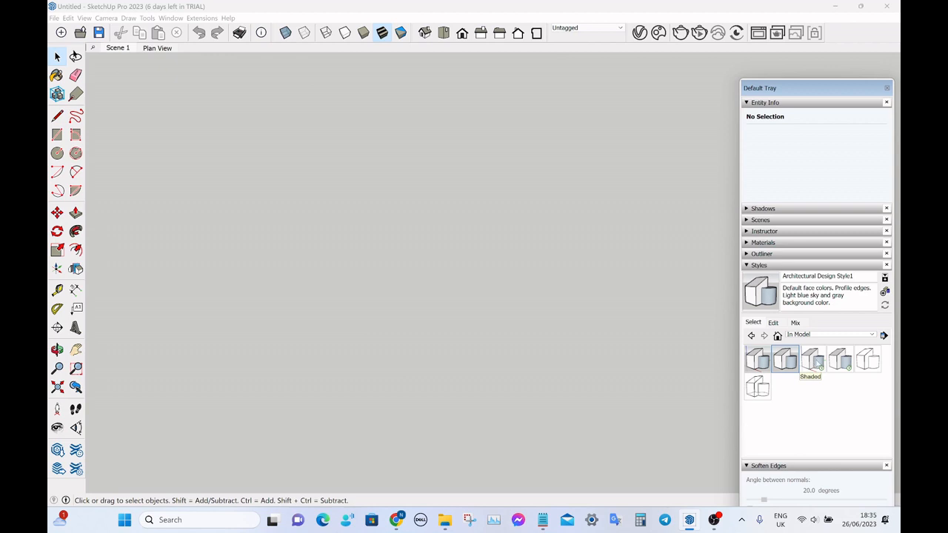
{"action": "left_click", "coordinate": [813, 360]}
{"action": "left_click", "coordinate": [866, 361]}
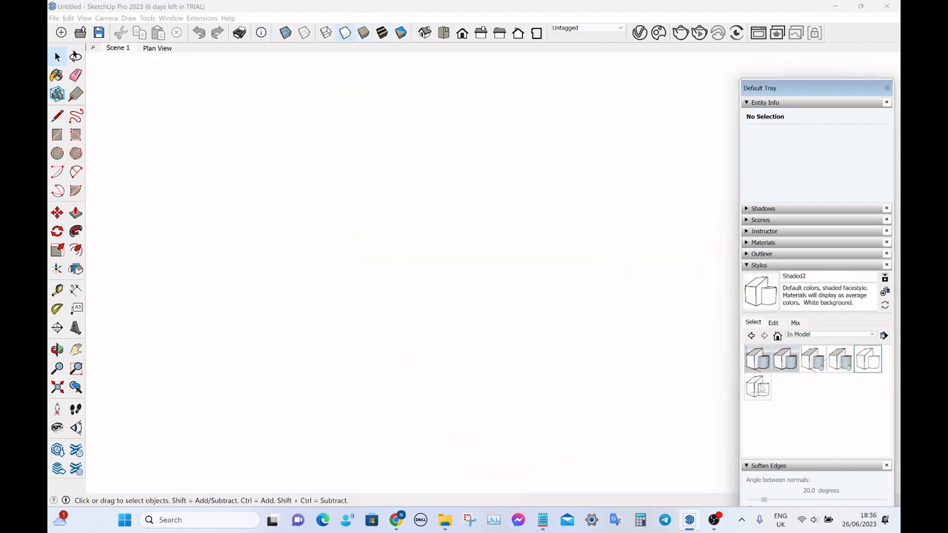
{"action": "left_click", "coordinate": [758, 361]}
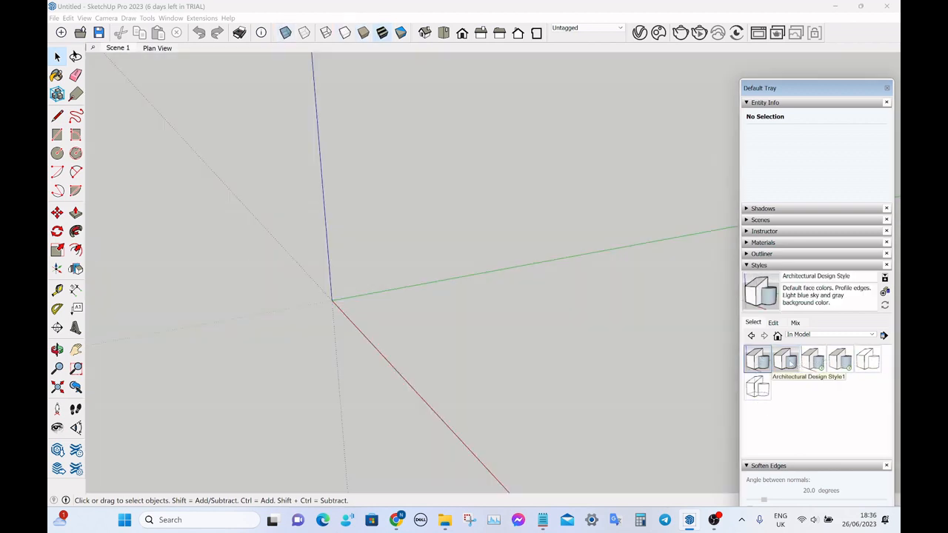
{"action": "left_click", "coordinate": [787, 361]}
{"action": "left_click", "coordinate": [812, 361]}
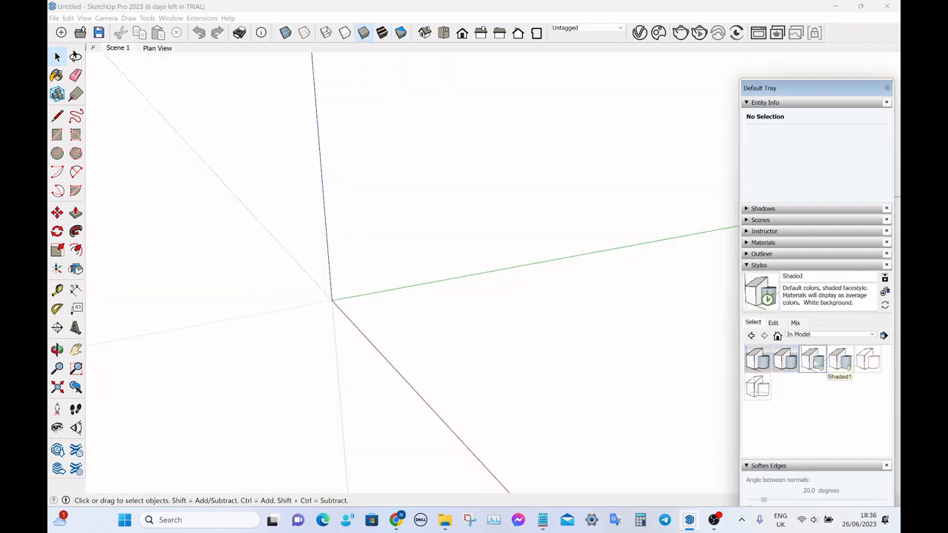
{"action": "left_click", "coordinate": [786, 361]}
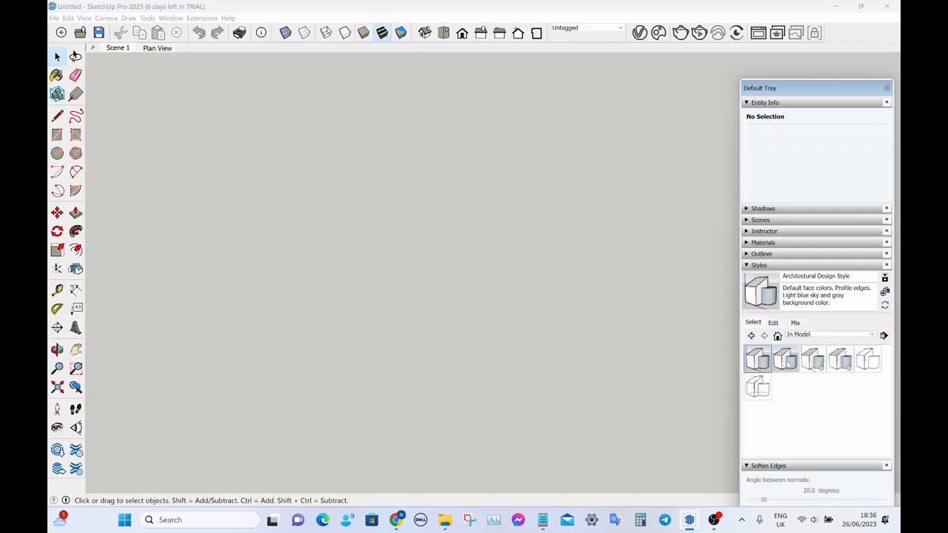
{"action": "left_click", "coordinate": [813, 361]}
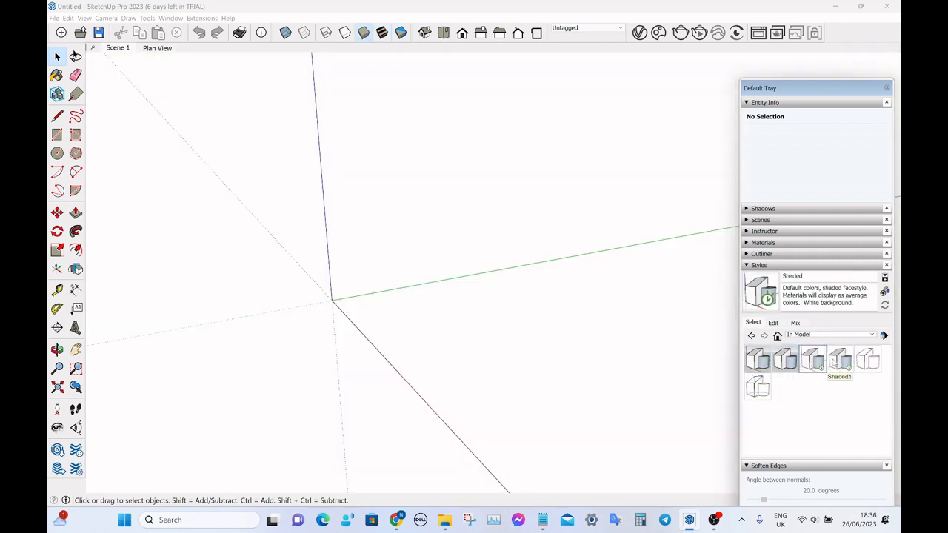
- Apply the Shaded2 style to the model and set the face display to Shaded With Textures
{"action": "left_click", "coordinate": [840, 361]}
{"action": "left_click", "coordinate": [867, 360]}
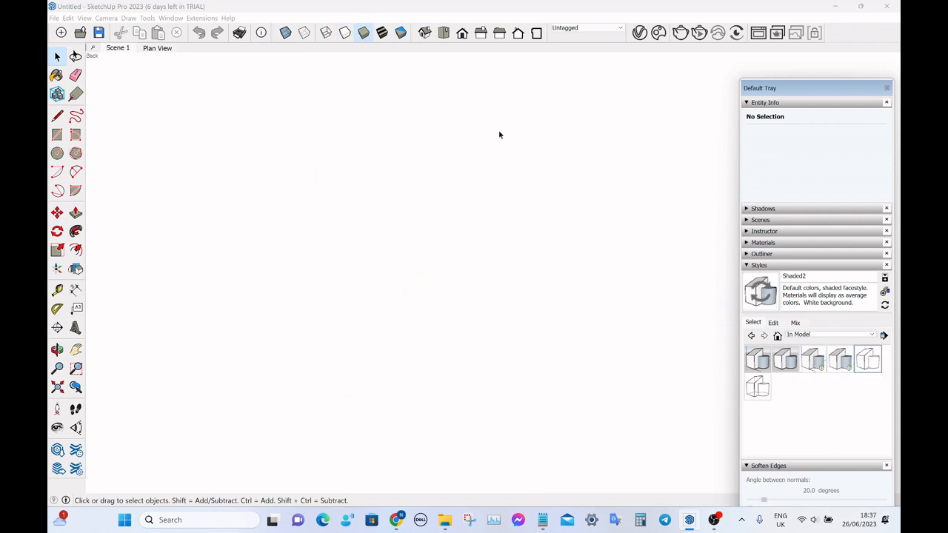
{"action": "left_click", "coordinate": [397, 35]}
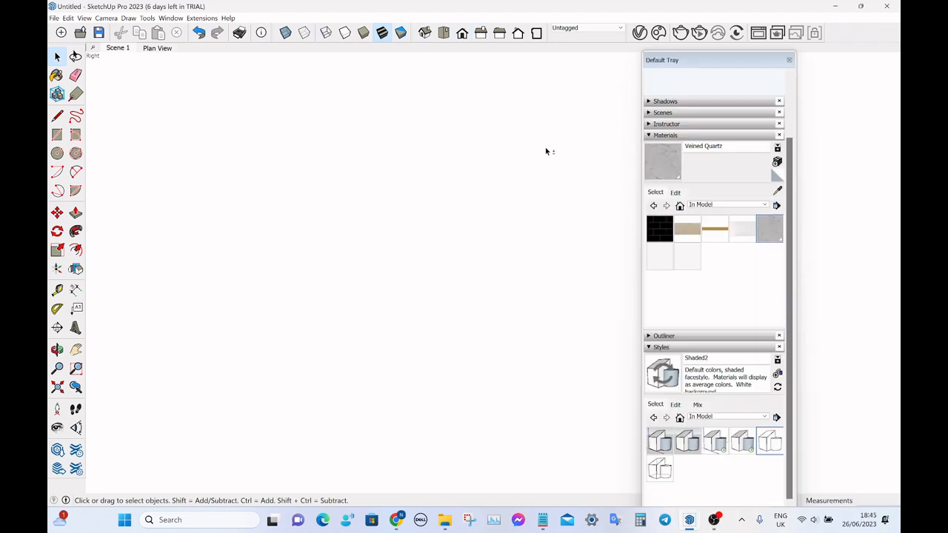
- Review the template's list of tags and close it
{"action": "key", "text": "shift+t"}
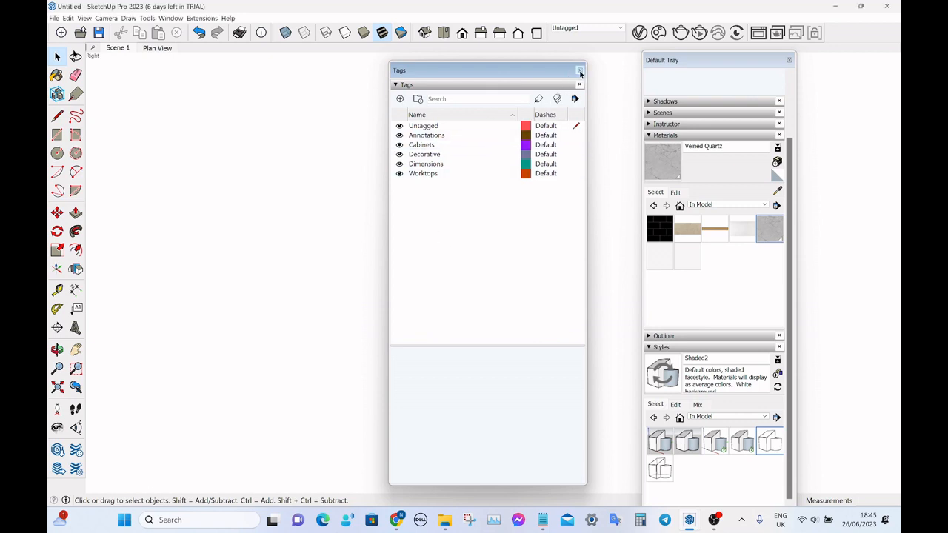
{"action": "left_click", "coordinate": [580, 70]}
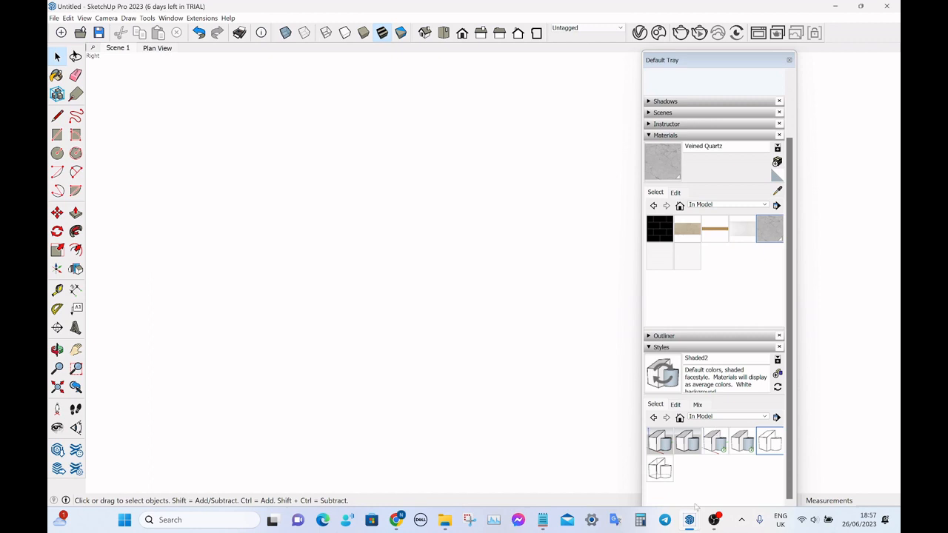
- Switch to the other untitled SketchUp model and show the Large Tool Set toolbar
{"action": "mouse_move", "coordinate": [688, 520]}
{"action": "left_click", "coordinate": [694, 411]}
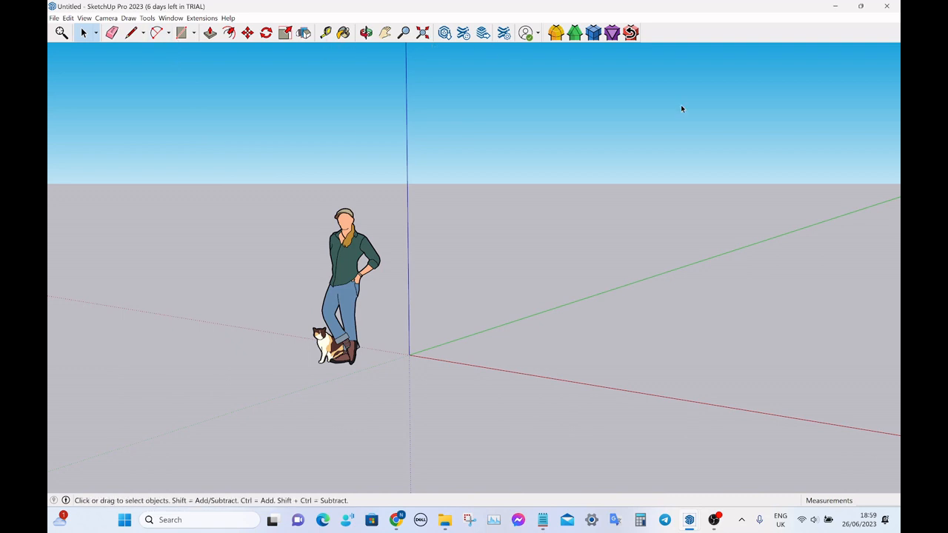
{"action": "right_click", "coordinate": [712, 40]}
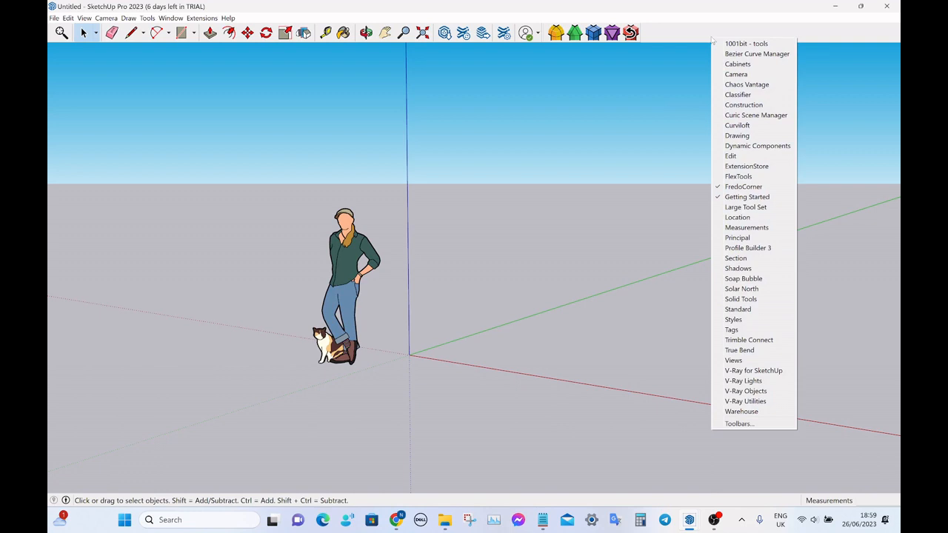
{"action": "left_click", "coordinate": [770, 207]}
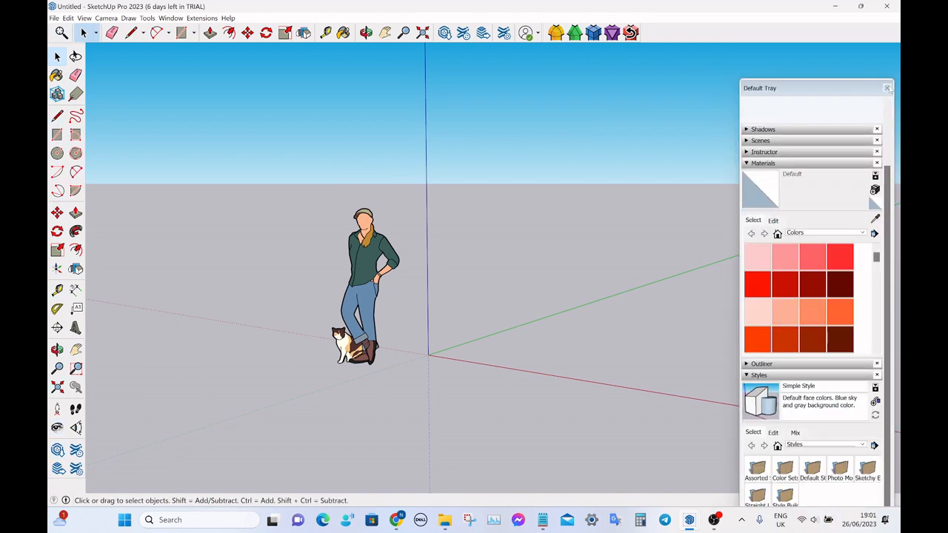
- Close the Default Tray, and float the Large Tool Set toolbar and dock it back beside the drawing area
{"action": "left_click", "coordinate": [892, 87]}
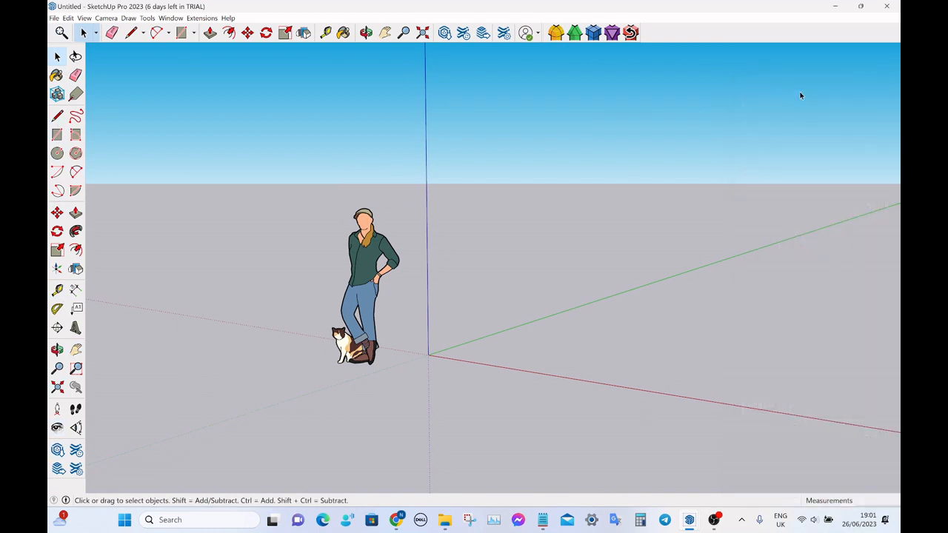
{"action": "left_click_drag", "start_coordinate": [76, 45], "coordinate": [196, 83]}
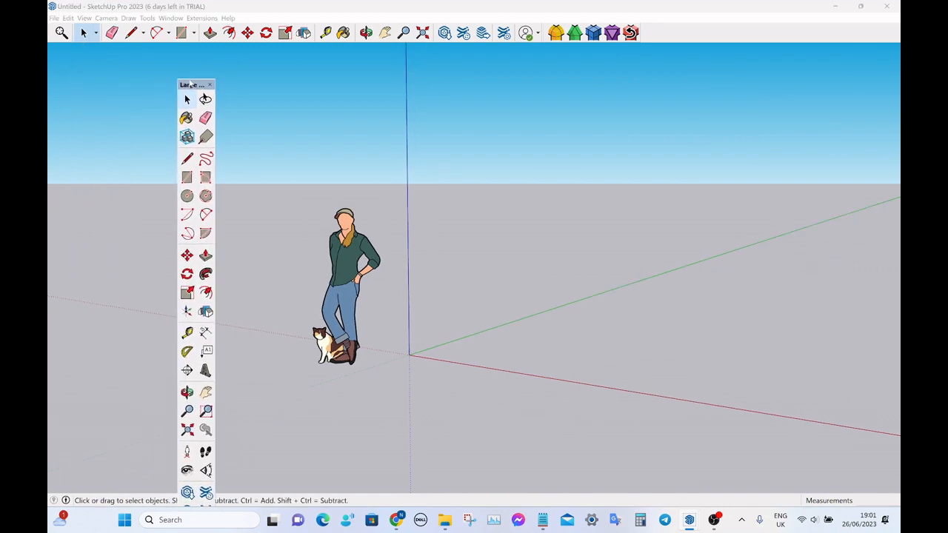
{"action": "left_click_drag", "start_coordinate": [196, 86], "coordinate": [66, 43]}
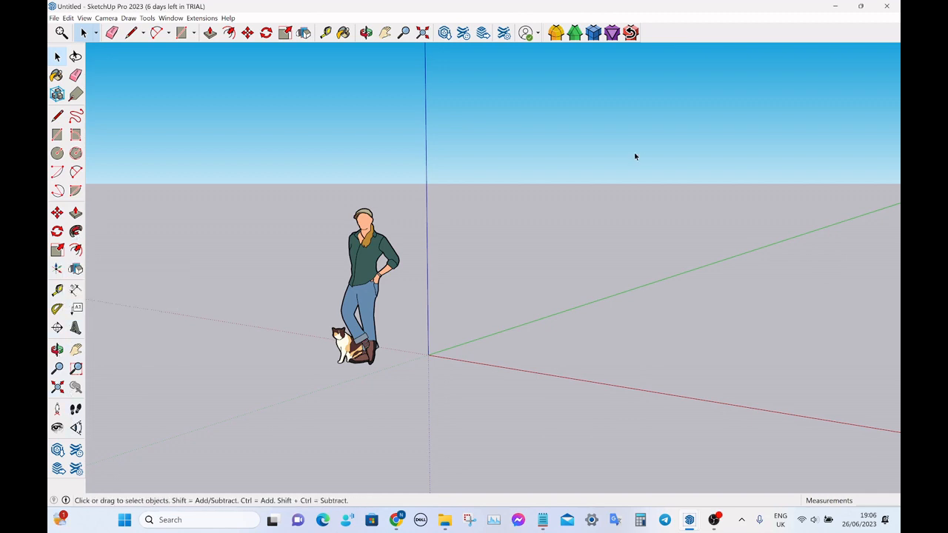
- Replace the Getting Started and FredoCorner toolbars with the Standard toolbar
{"action": "right_click", "coordinate": [689, 37]}
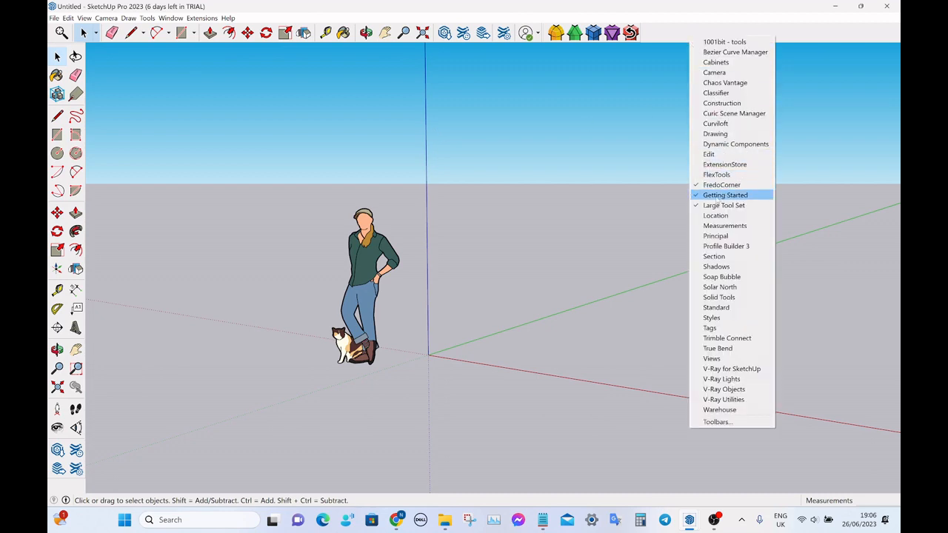
{"action": "left_click", "coordinate": [717, 195]}
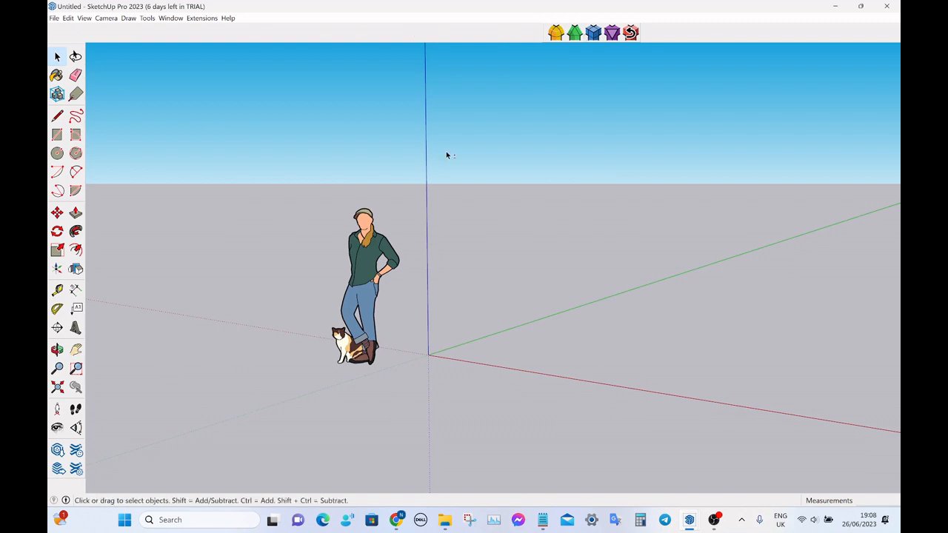
{"action": "right_click", "coordinate": [386, 32]}
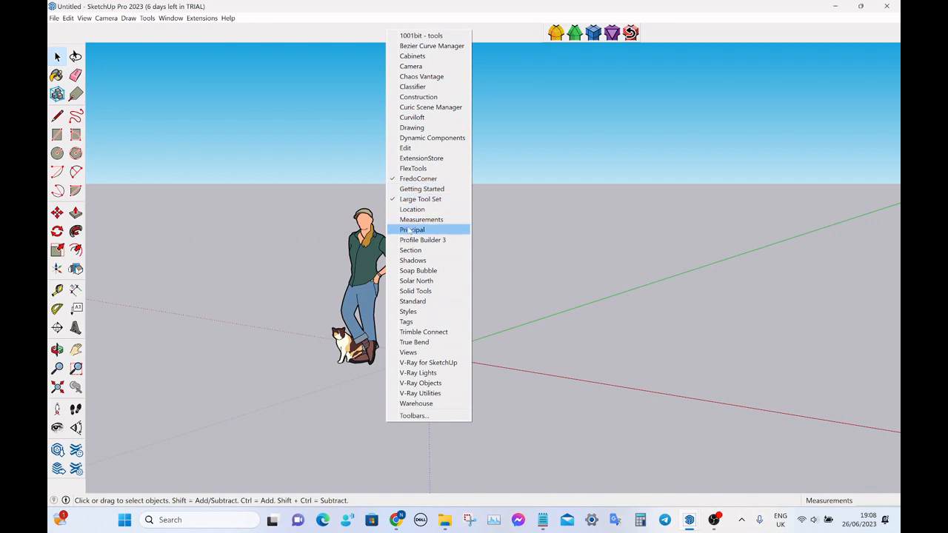
{"action": "left_click", "coordinate": [412, 302]}
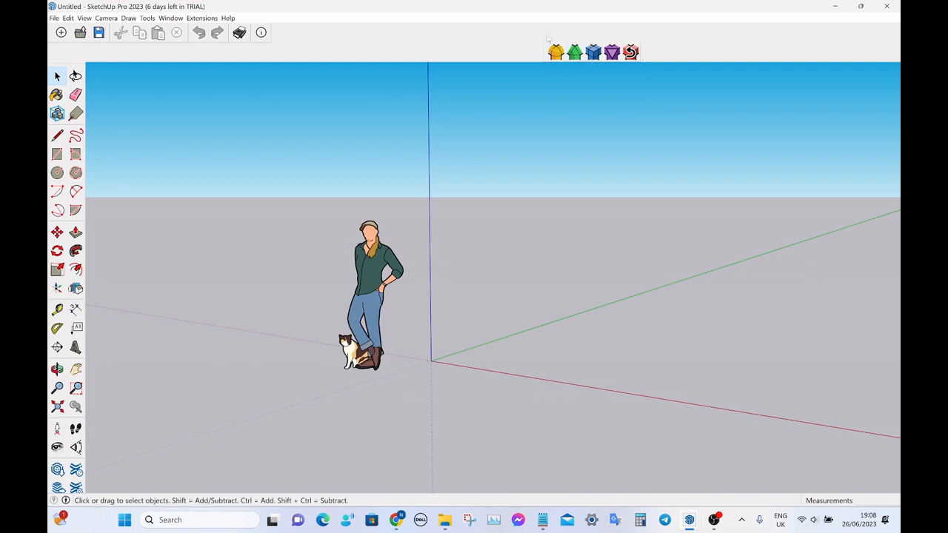
{"action": "right_click", "coordinate": [684, 55]}
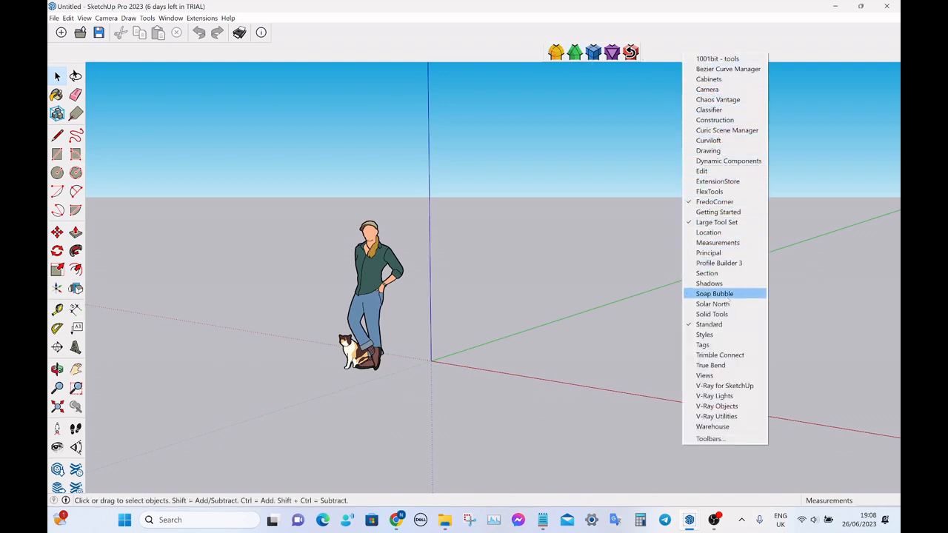
{"action": "left_click", "coordinate": [716, 213]}
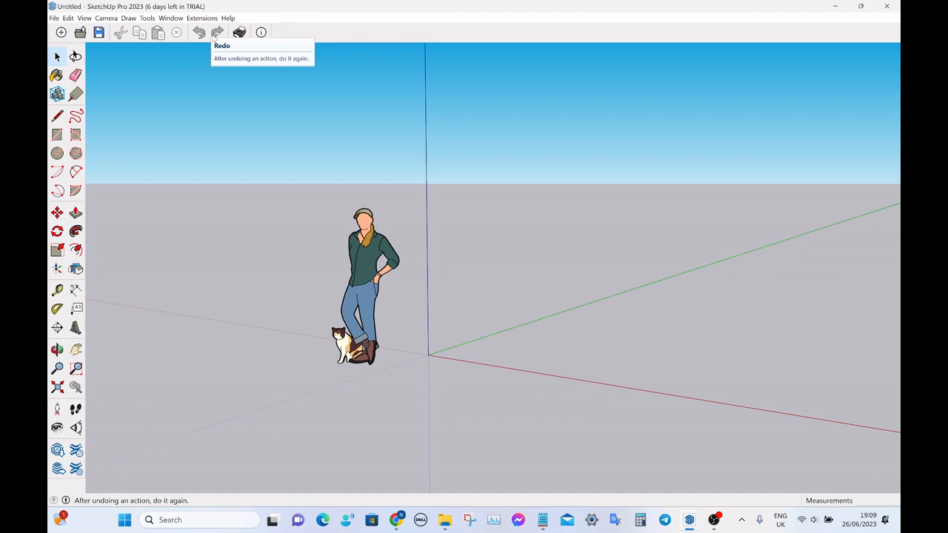
- Review the new model's text and unit settings in Model Info and close the dialog
{"action": "left_click", "coordinate": [261, 33]}
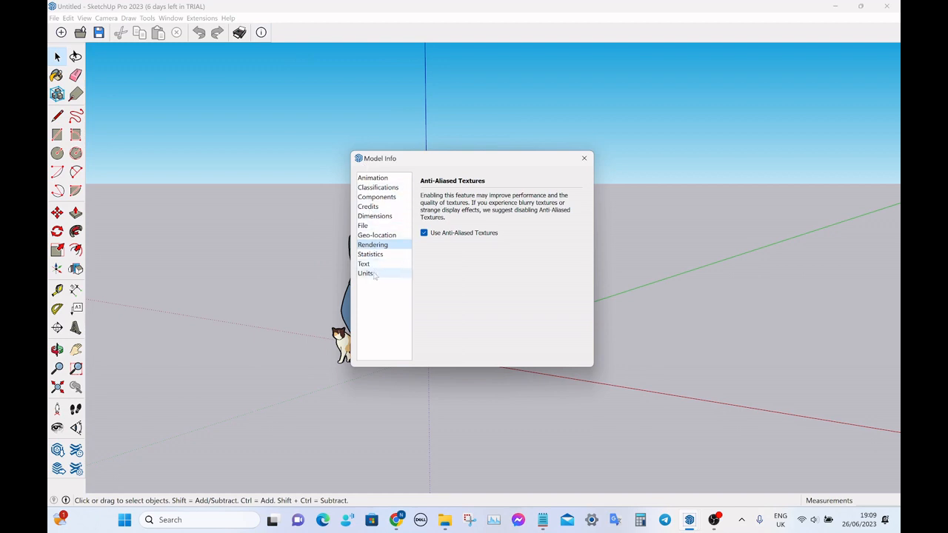
{"action": "left_click", "coordinate": [376, 274]}
{"action": "left_click", "coordinate": [375, 265]}
{"action": "left_click", "coordinate": [376, 274]}
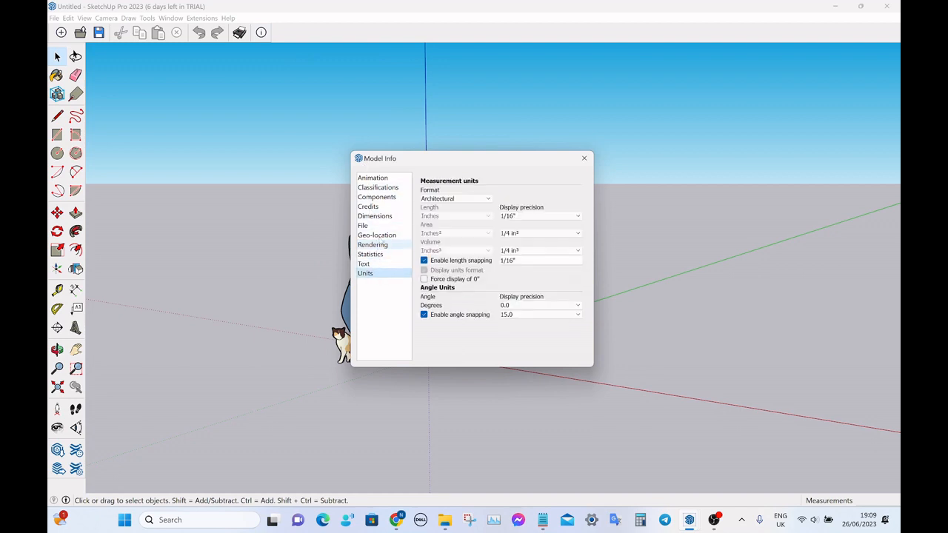
{"action": "left_click", "coordinate": [580, 164]}
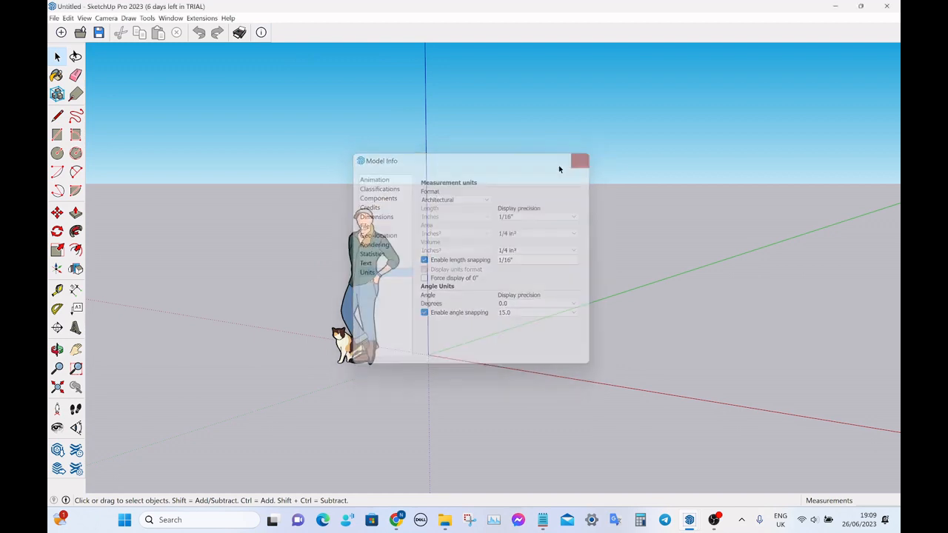
- Show the Styles toolbar in the new model
{"action": "right_click", "coordinate": [535, 35]}
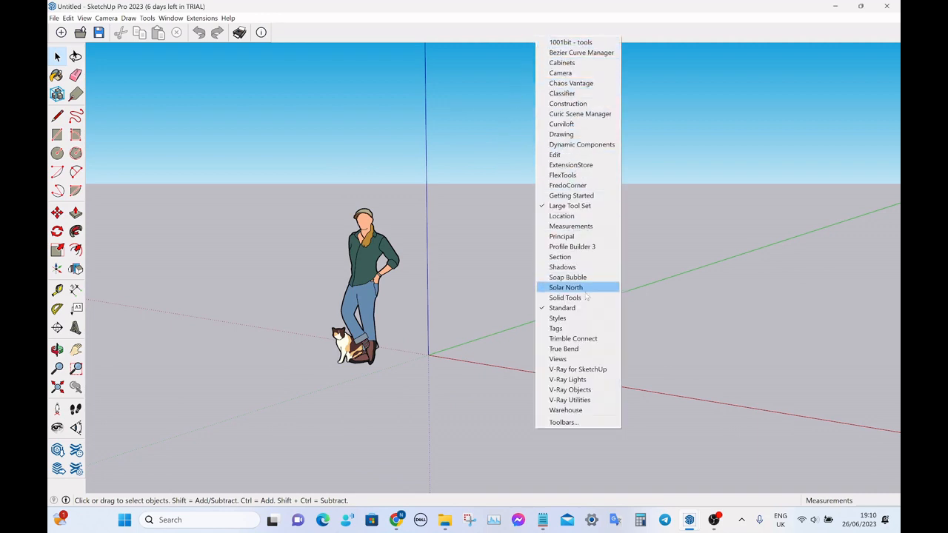
{"action": "left_click", "coordinate": [557, 317]}
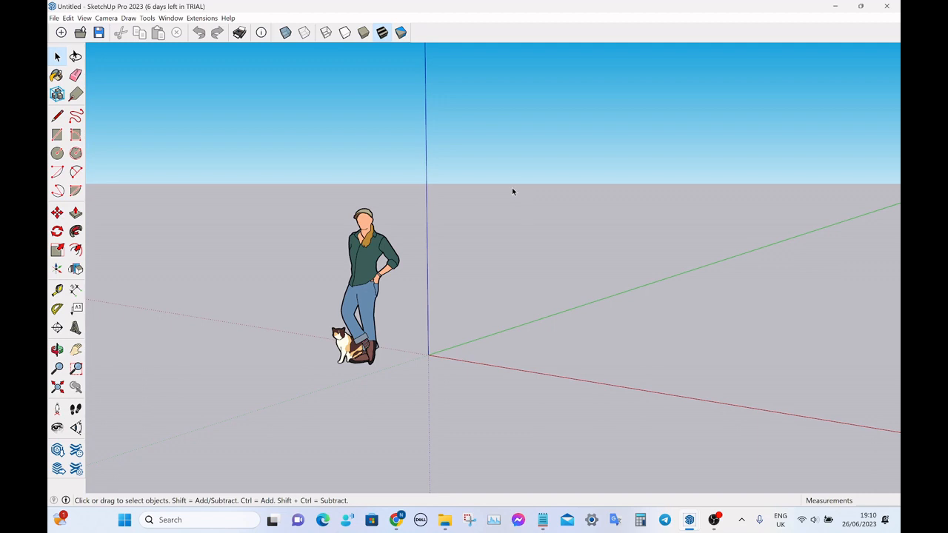
{"action": "key", "text": "k"}
- Try the X-Ray, Back Edges and face styles on the figure, finishing with Back Edges on and Shaded With Textures active
{"action": "left_click", "coordinate": [286, 32]}
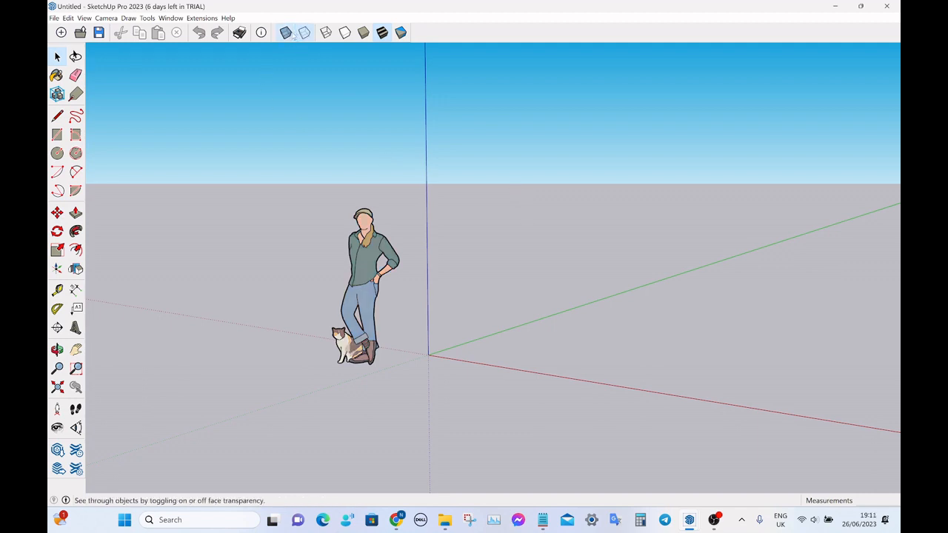
{"action": "left_click", "coordinate": [303, 32]}
{"action": "left_click", "coordinate": [326, 32]}
{"action": "left_click", "coordinate": [344, 32]}
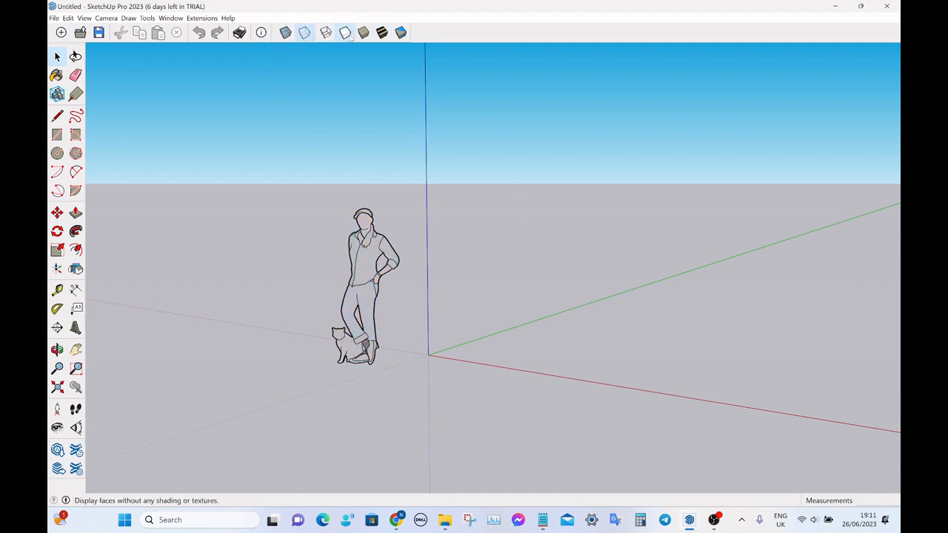
{"action": "left_click", "coordinate": [363, 32]}
{"action": "left_click", "coordinate": [400, 32]}
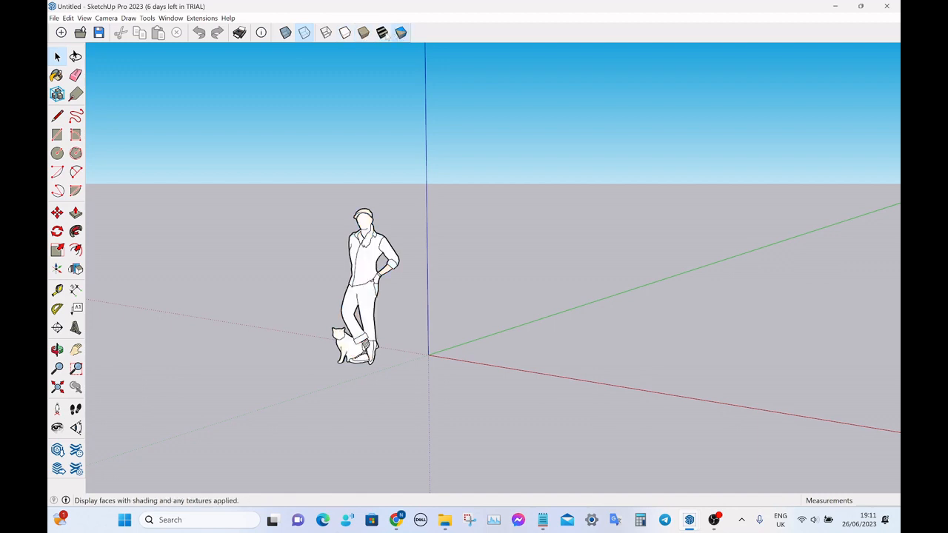
{"action": "left_click", "coordinate": [382, 32]}
{"action": "left_click", "coordinate": [400, 32]}
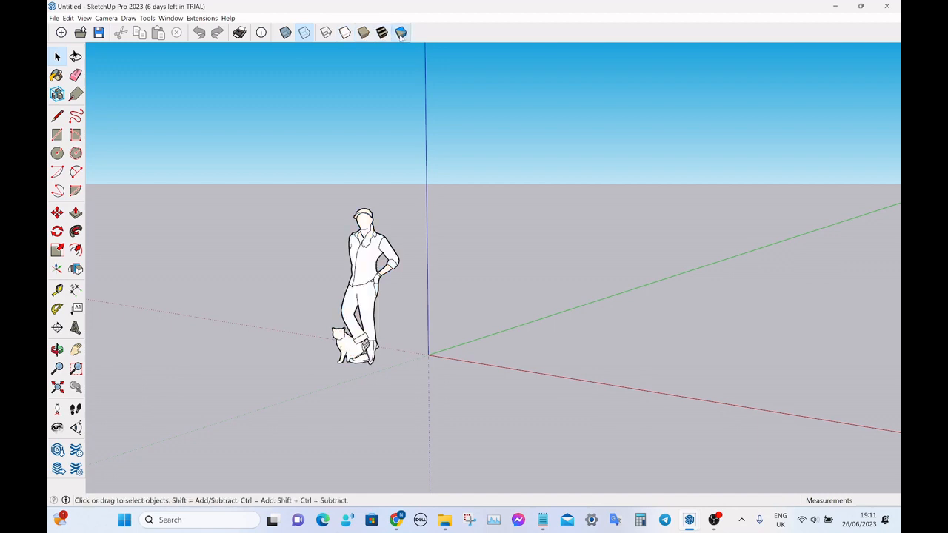
{"action": "left_click", "coordinate": [382, 33]}
- Show the Views toolbar and try its standard views, including Iso, Top, Front, Right and Back, on the model
{"action": "right_click", "coordinate": [579, 34]}
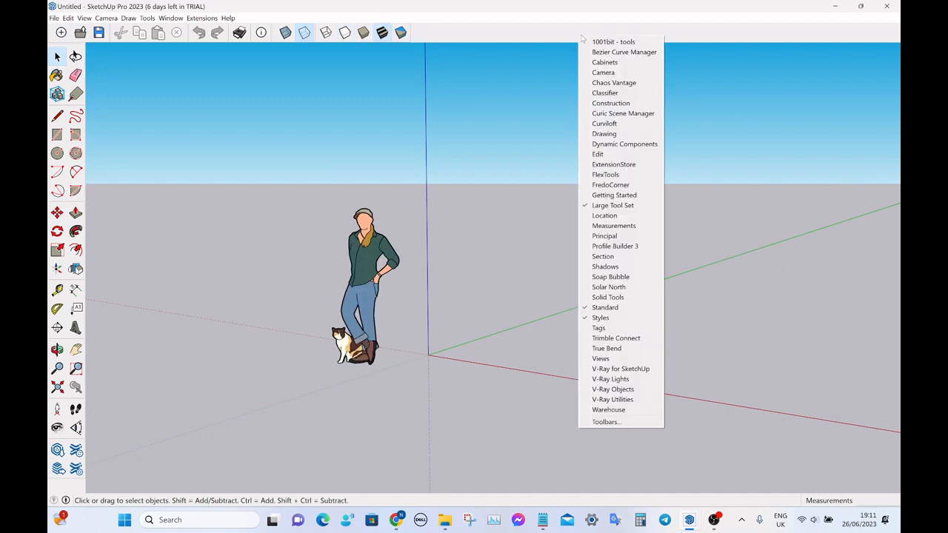
{"action": "left_click", "coordinate": [617, 360]}
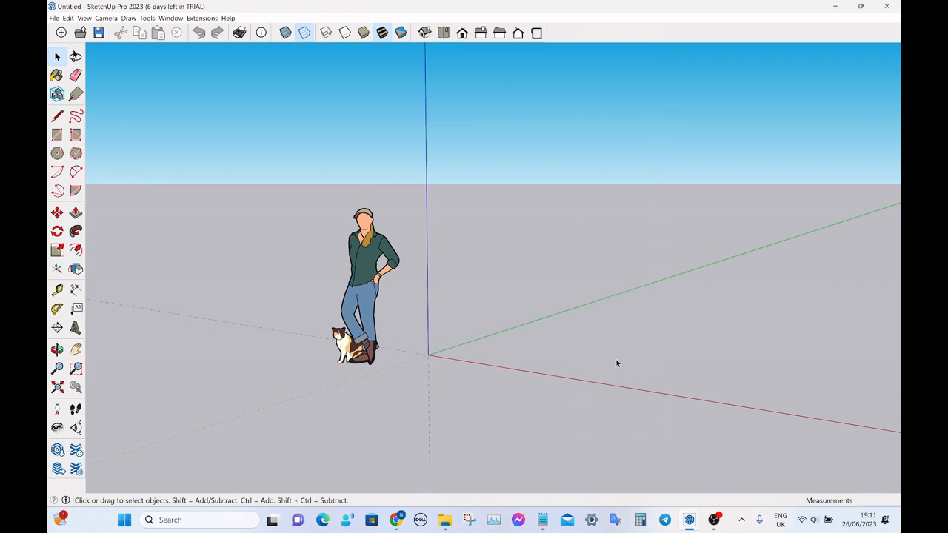
{"action": "left_click", "coordinate": [424, 33]}
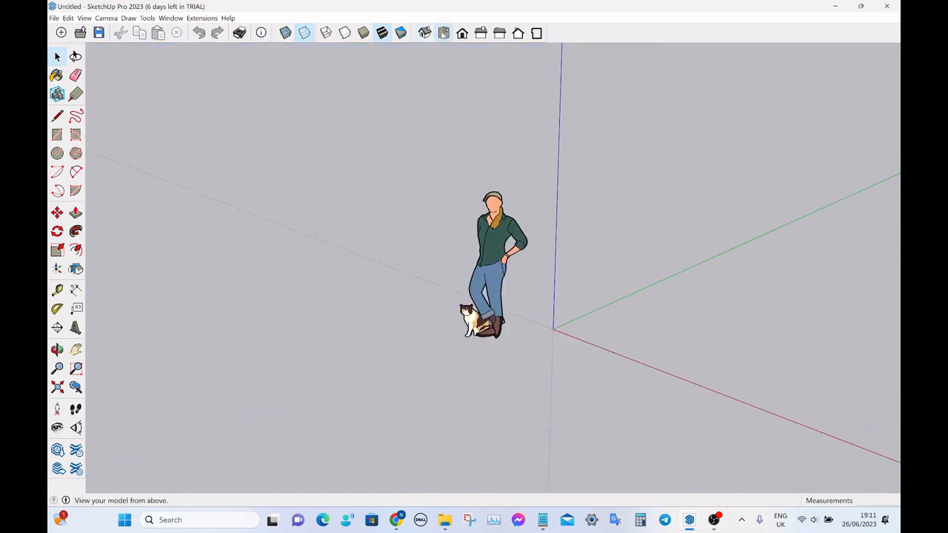
{"action": "left_click", "coordinate": [443, 32]}
{"action": "left_click", "coordinate": [462, 32]}
{"action": "left_click", "coordinate": [480, 33]}
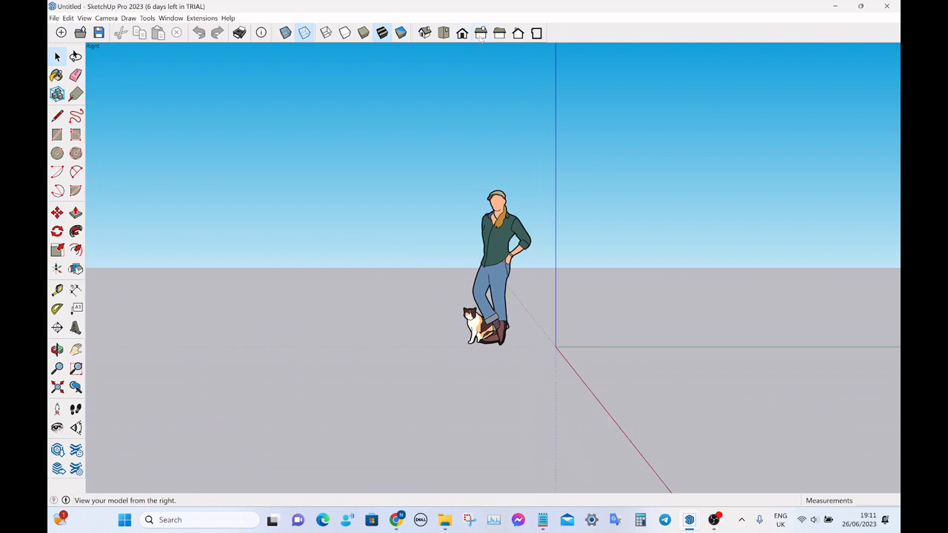
{"action": "left_click", "coordinate": [500, 34]}
{"action": "left_click", "coordinate": [518, 33]}
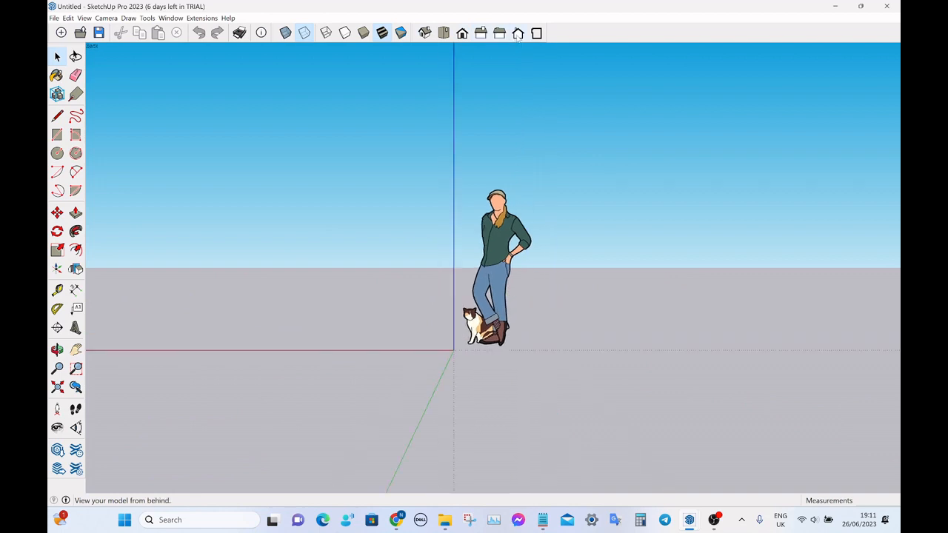
{"action": "left_click", "coordinate": [480, 33]}
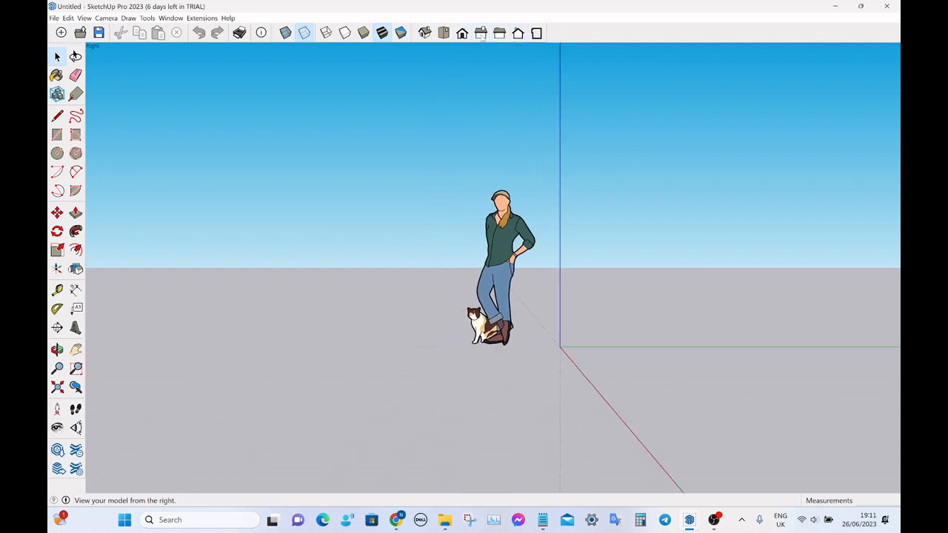
- Delete the default scale figure with the cat from the model
{"action": "left_click", "coordinate": [515, 216]}
{"action": "middle_click_drag", "start_coordinate": [546, 250], "coordinate": [588, 355]}
{"action": "scroll", "coordinate": [471, 298], "scroll_direction": "down", "scroll_amount": 3}
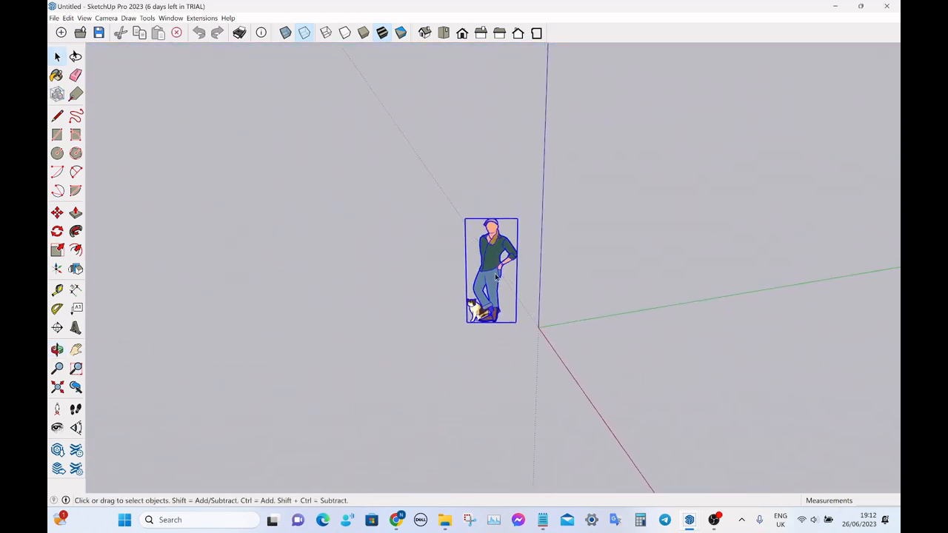
{"action": "scroll", "coordinate": [500, 260], "scroll_direction": "up", "scroll_amount": 5}
{"action": "scroll", "coordinate": [500, 257], "scroll_direction": "up", "scroll_amount": 2}
{"action": "scroll", "coordinate": [511, 223], "scroll_direction": "down", "scroll_amount": 5}
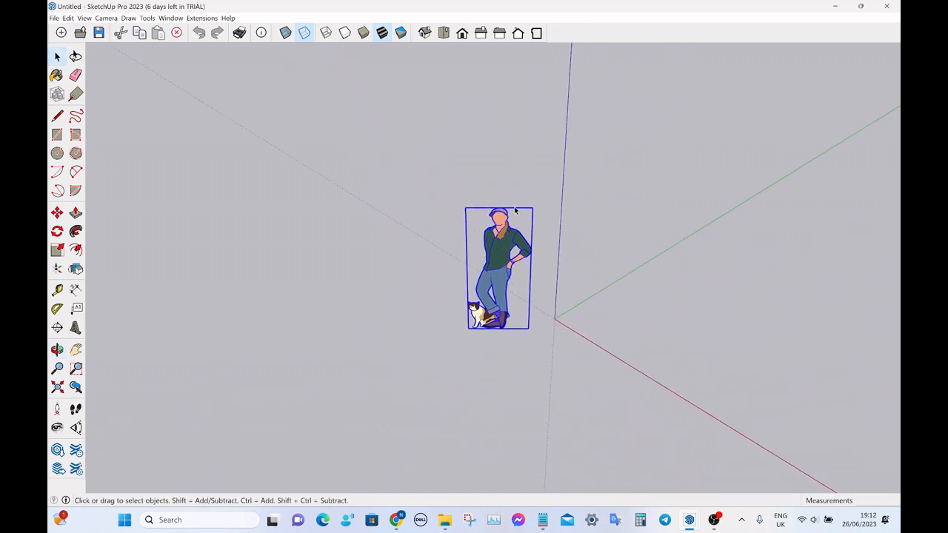
{"action": "key", "text": "Delete"}
{"action": "key", "text": "ctrl+z"}
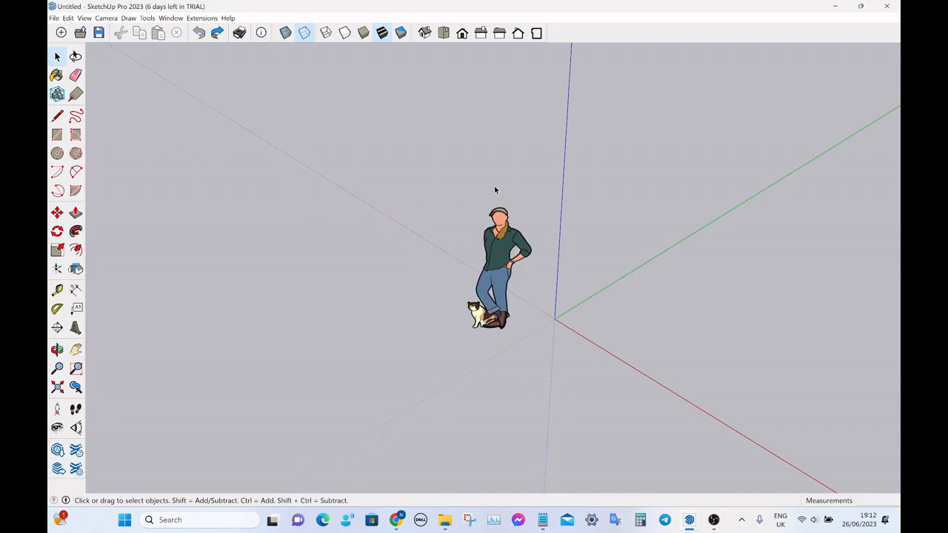
{"action": "left_click", "coordinate": [500, 263]}
{"action": "key", "text": "Delete"}
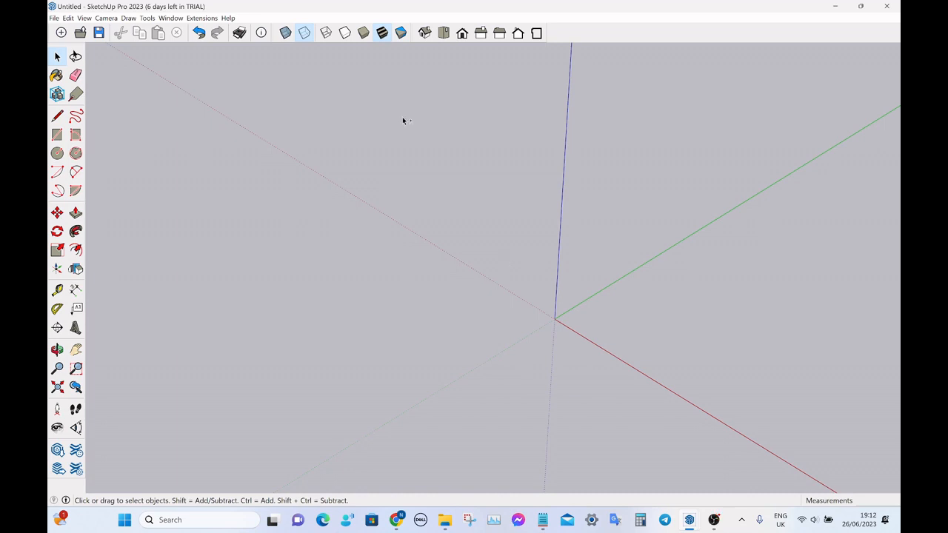
- Place the Base 2 Pan Drawers 800mm component at the origin from the FlexTools Component Finder and close the finder
{"action": "key", "text": "ctrl+f"}
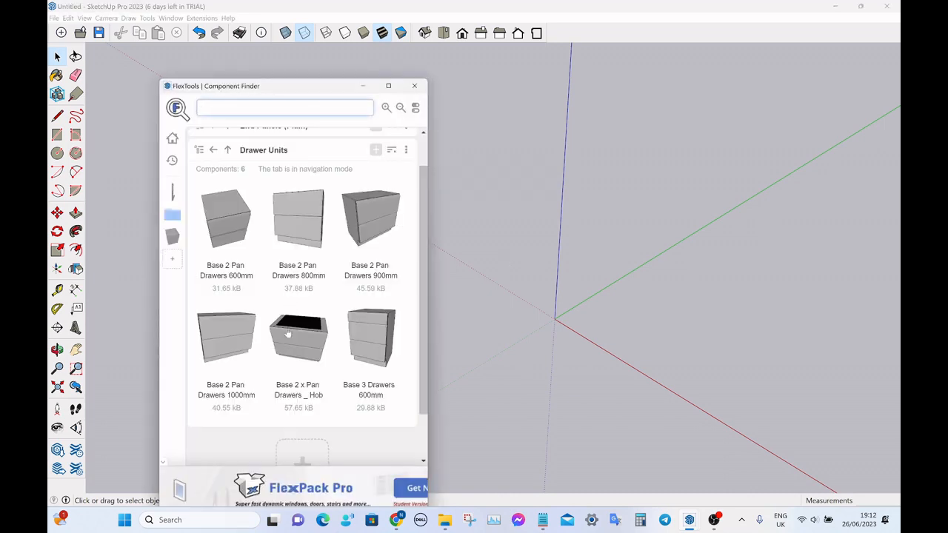
{"action": "left_click", "coordinate": [295, 228]}
{"action": "left_click", "coordinate": [557, 317]}
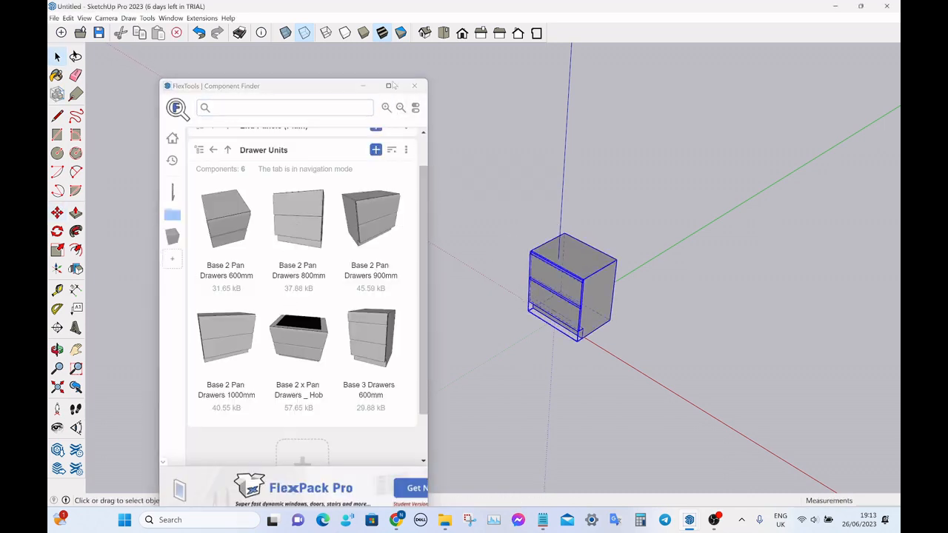
{"action": "left_click", "coordinate": [413, 87]}
- Preview the drawer unit with the X-Ray, Back Edges, Wireframe, Hidden Line and Shaded display styles
{"action": "left_click", "coordinate": [286, 33]}
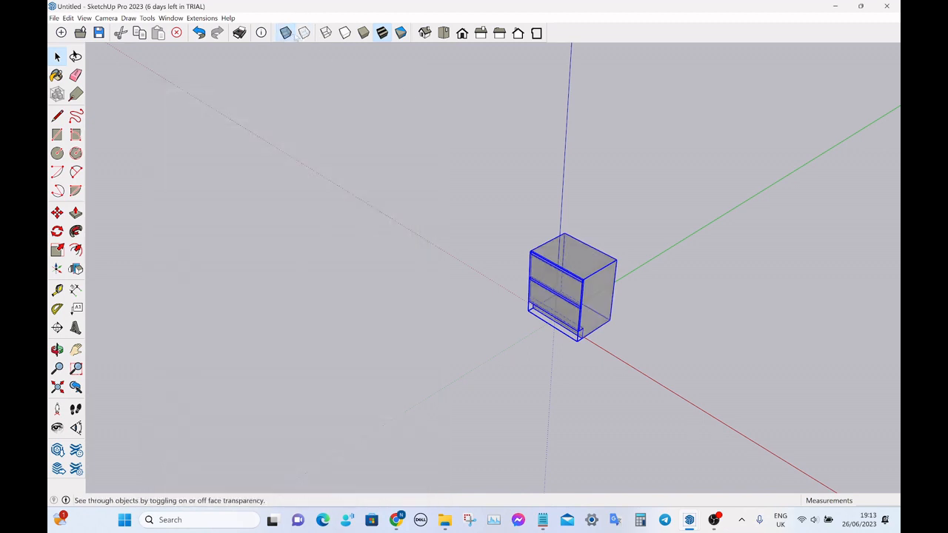
{"action": "left_click", "coordinate": [306, 34]}
{"action": "left_click", "coordinate": [326, 34]}
{"action": "left_click", "coordinate": [345, 33]}
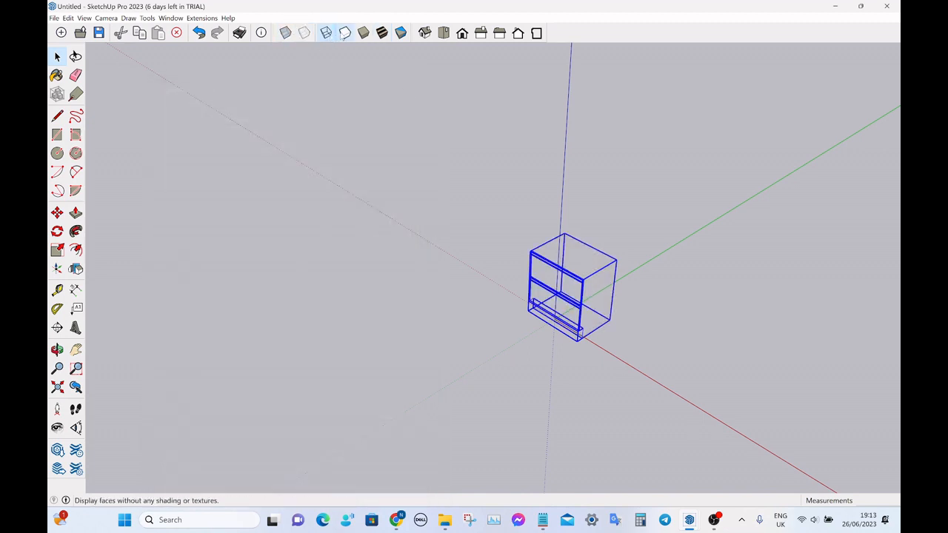
{"action": "left_click", "coordinate": [363, 34]}
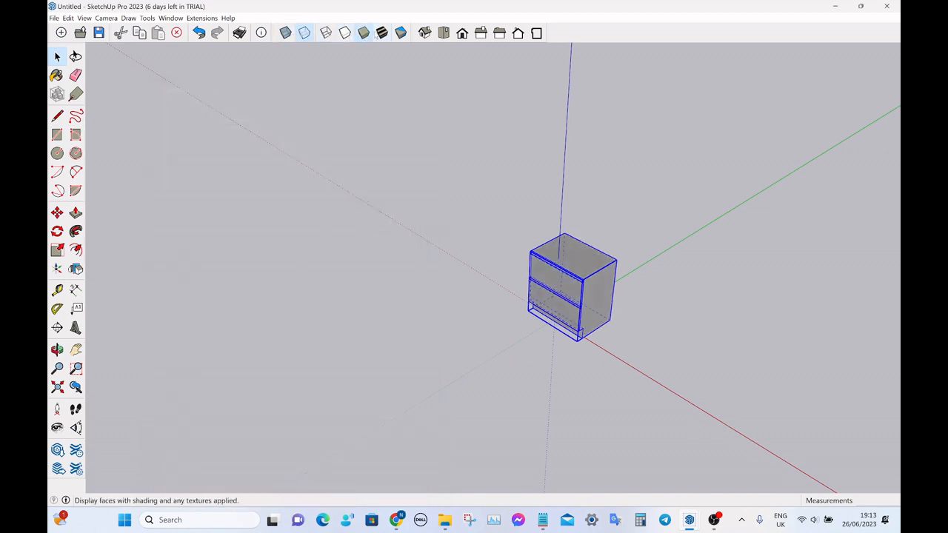
- View the drawer unit from each standard direction, return to the Iso view and deselect the unit
{"action": "left_click", "coordinate": [424, 34]}
{"action": "left_click", "coordinate": [443, 34]}
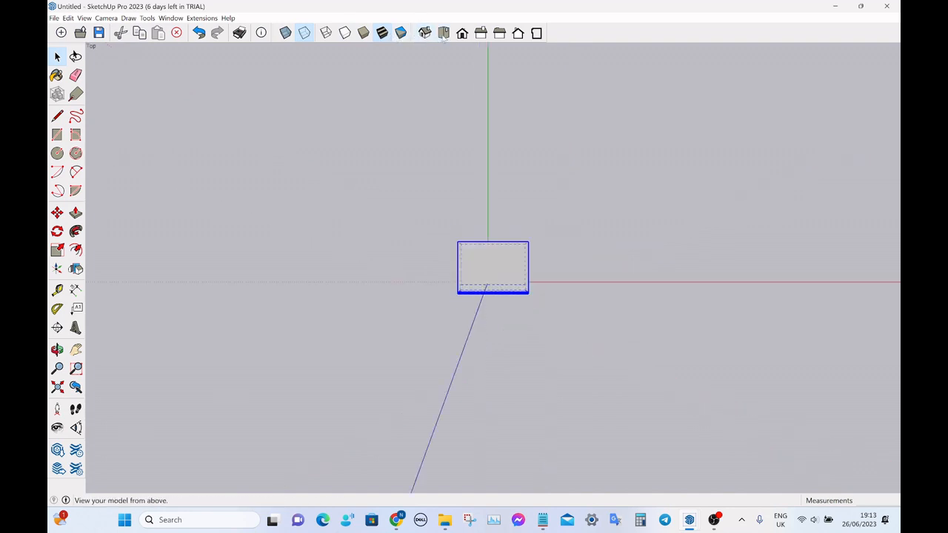
{"action": "left_click", "coordinate": [462, 34]}
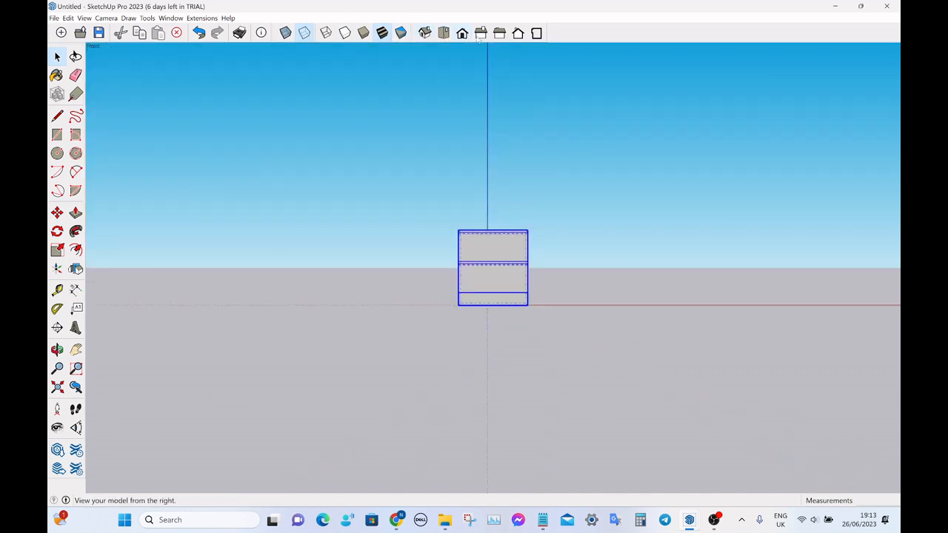
{"action": "left_click", "coordinate": [480, 34]}
{"action": "left_click", "coordinate": [499, 34]}
{"action": "left_click", "coordinate": [518, 34]}
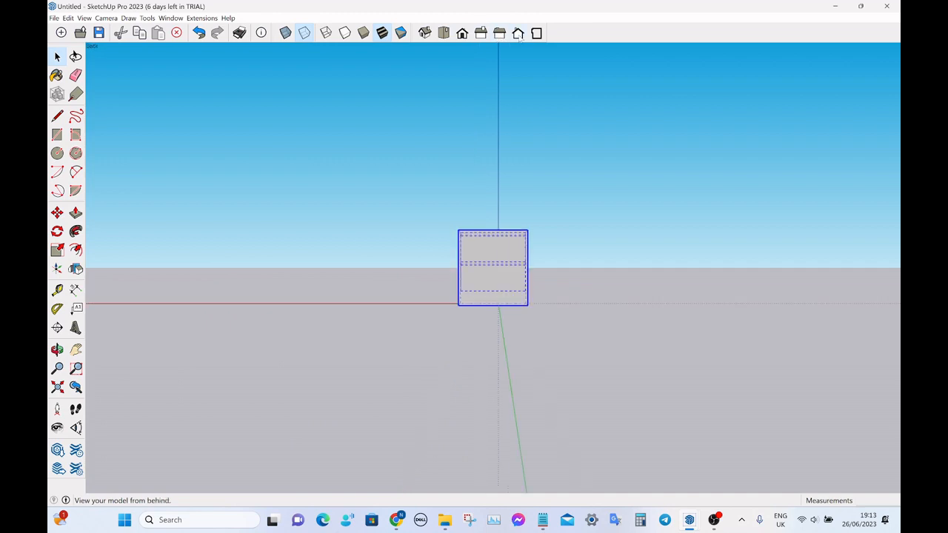
{"action": "left_click", "coordinate": [535, 34]}
{"action": "left_click", "coordinate": [443, 34]}
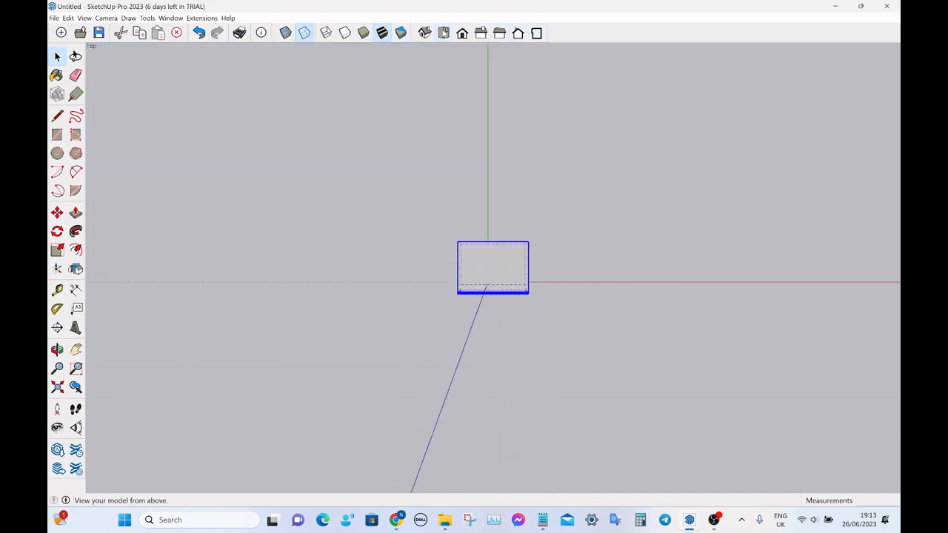
{"action": "left_click", "coordinate": [425, 32]}
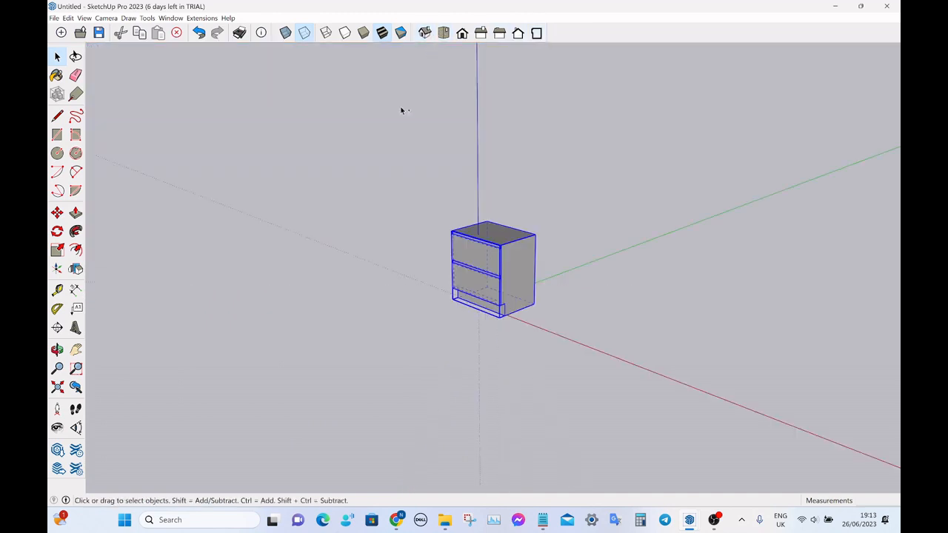
{"action": "left_click", "coordinate": [619, 278]}
- Show the Tags toolbar and check the toolbar layout of the other open model before returning to the new one
{"action": "right_click", "coordinate": [641, 39]}
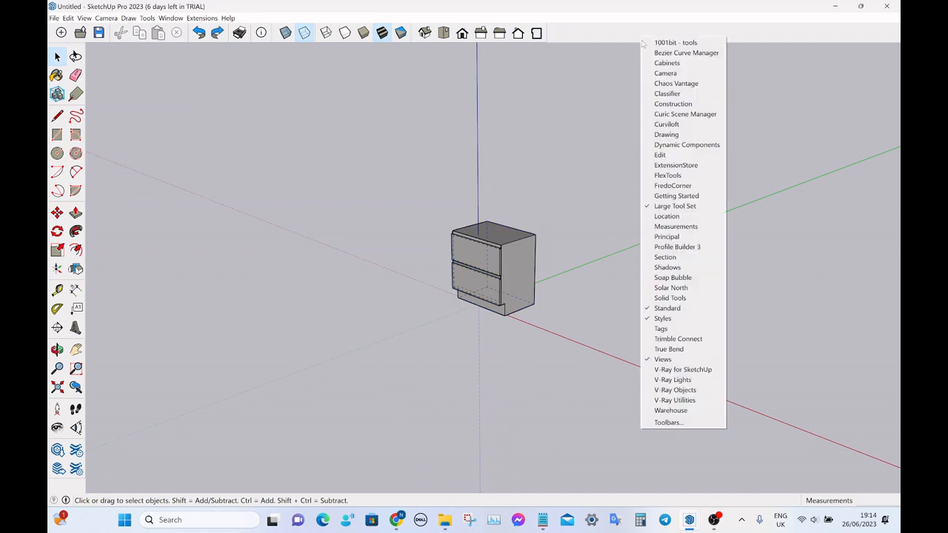
{"action": "left_click", "coordinate": [661, 328]}
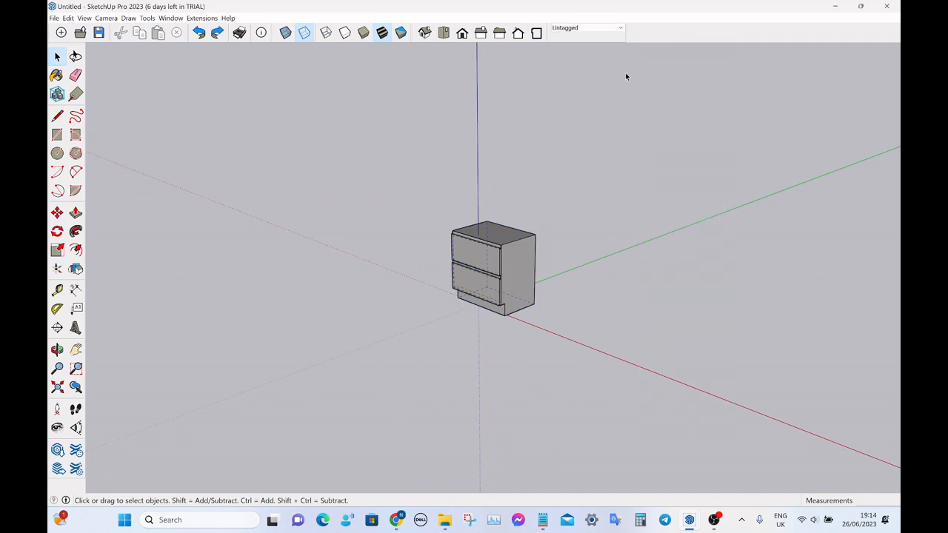
{"action": "left_click", "coordinate": [620, 28]}
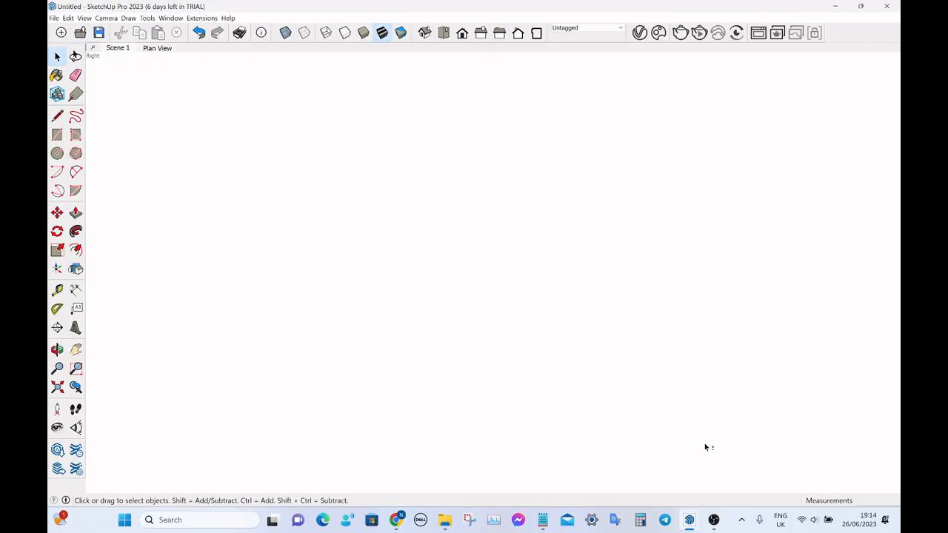
{"action": "mouse_move", "coordinate": [689, 519]}
{"action": "left_click", "coordinate": [741, 464]}
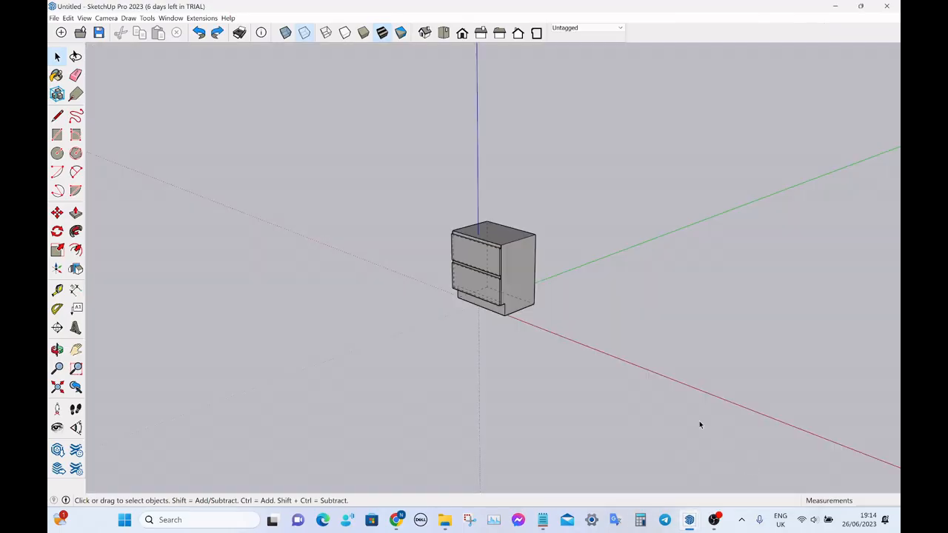
- Show the V-Ray for SketchUp and V-Ray Lights toolbars
{"action": "right_click", "coordinate": [692, 31]}
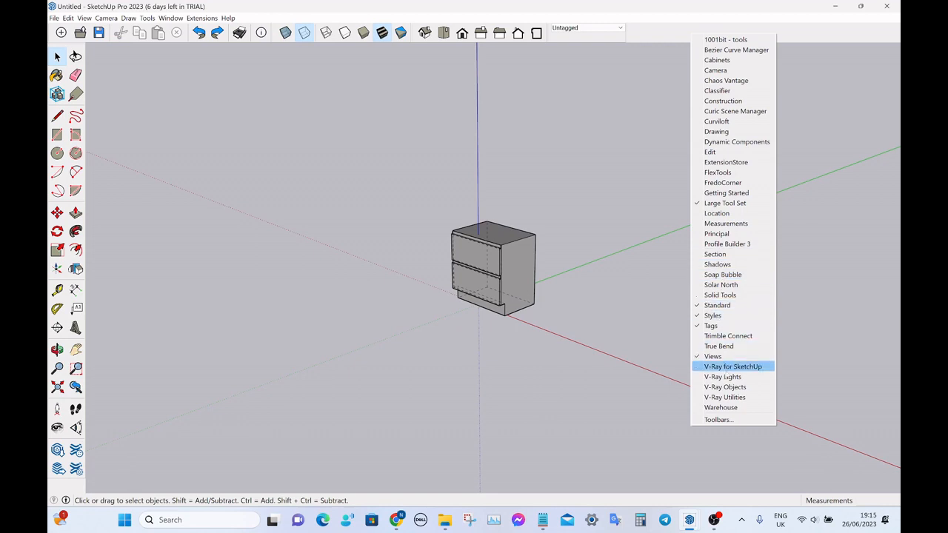
{"action": "left_click", "coordinate": [733, 366]}
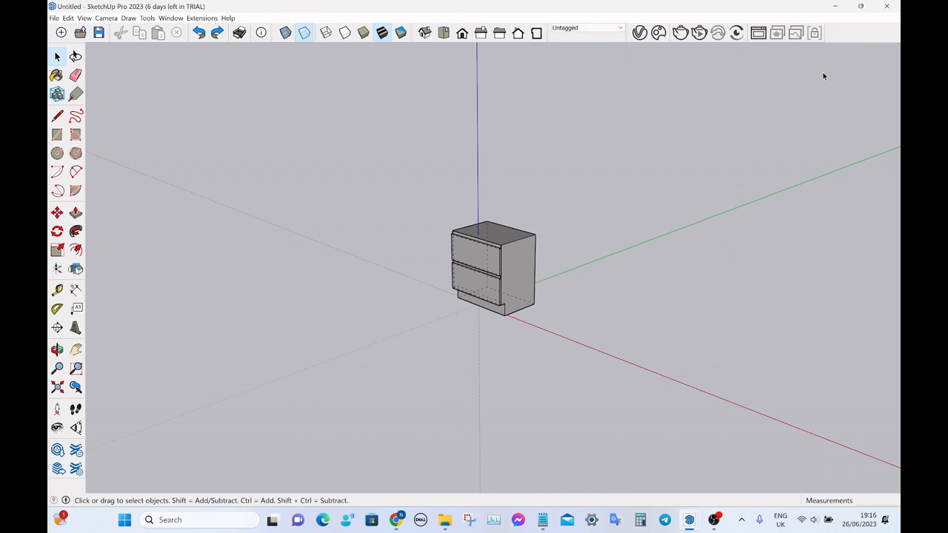
{"action": "right_click", "coordinate": [851, 42]}
{"action": "left_click", "coordinate": [843, 372]}
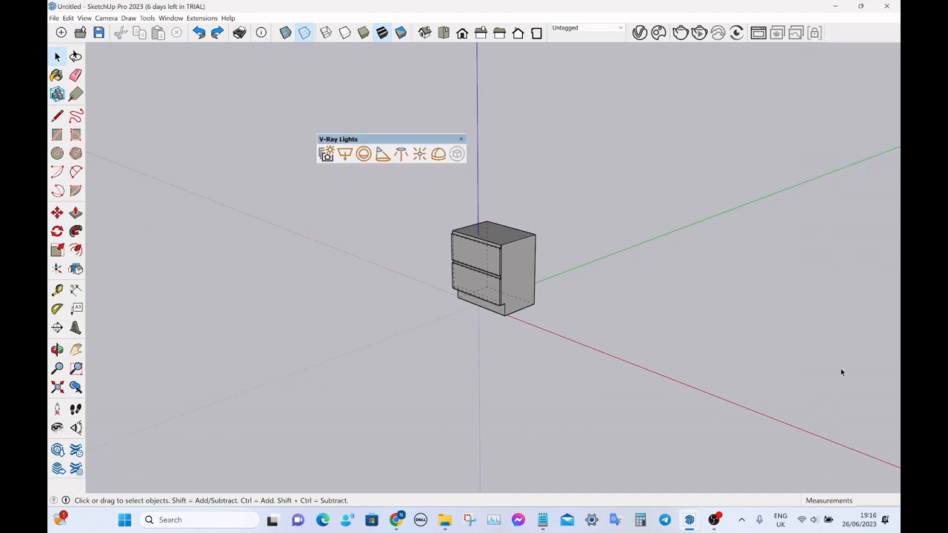
{"action": "right_click", "coordinate": [858, 43]}
{"action": "left_click", "coordinate": [844, 383]}
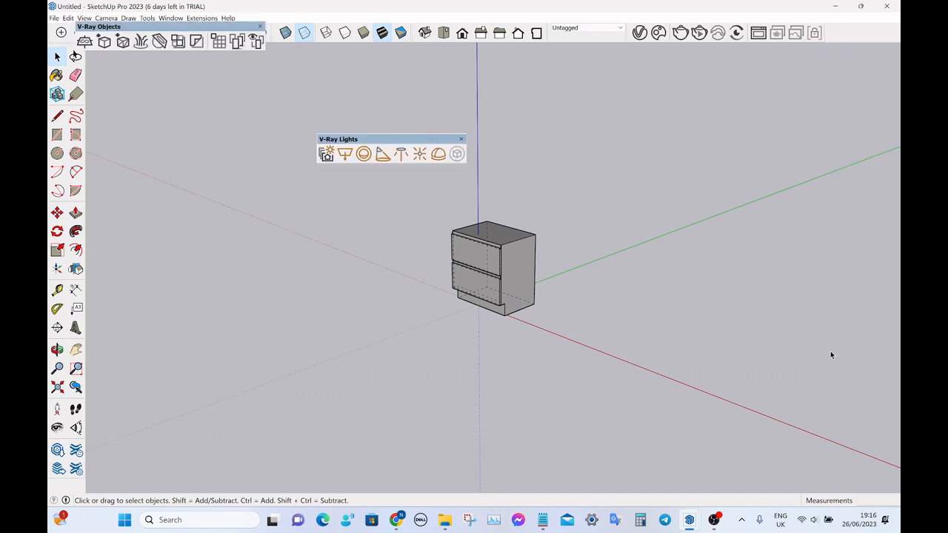
{"action": "left_click_drag", "start_coordinate": [182, 26], "coordinate": [613, 154]}
{"action": "left_click", "coordinate": [690, 153]}
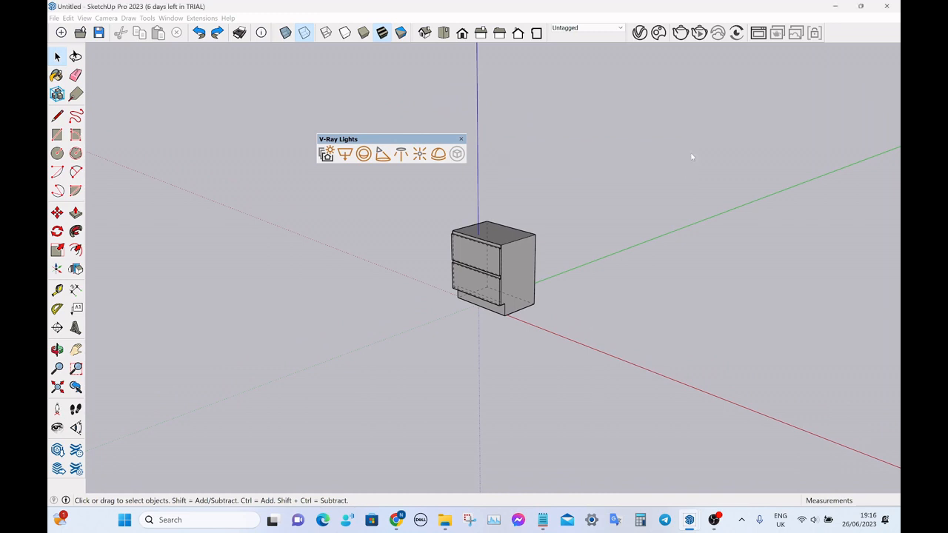
- Close the floating V-Ray Lights toolbar and return to an unobstructed view of the drawer unit
{"action": "left_click", "coordinate": [461, 139]}
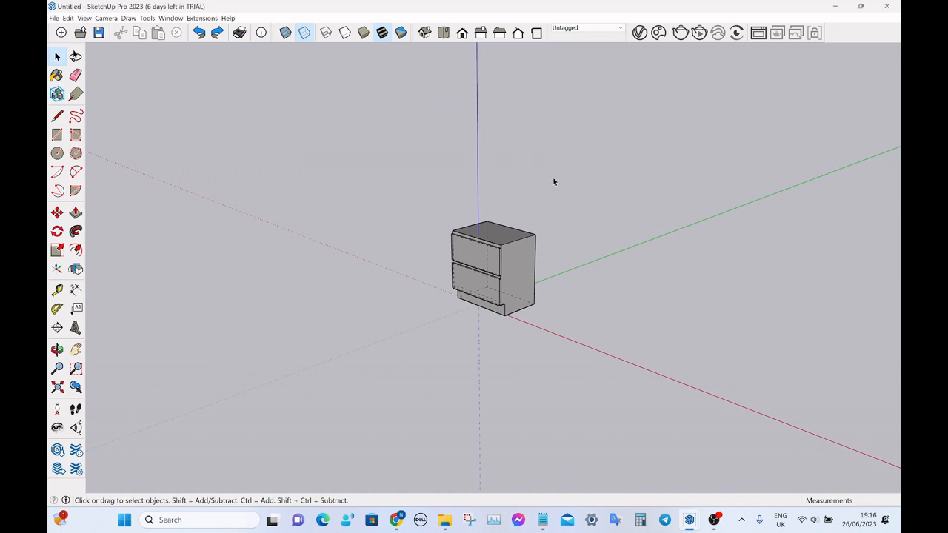
{"action": "middle_click_drag", "start_coordinate": [470, 186], "coordinate": [448, 183]}
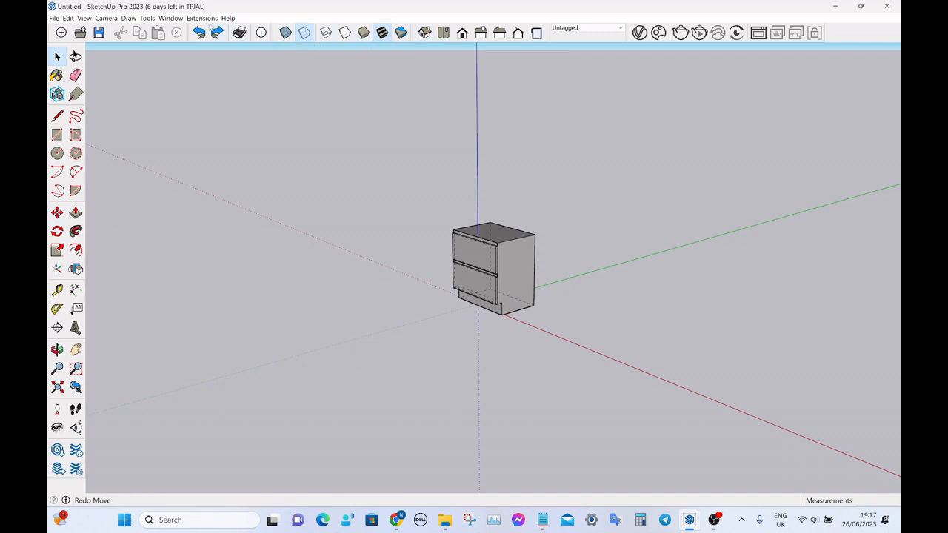
{"action": "left_click", "coordinate": [201, 22]}
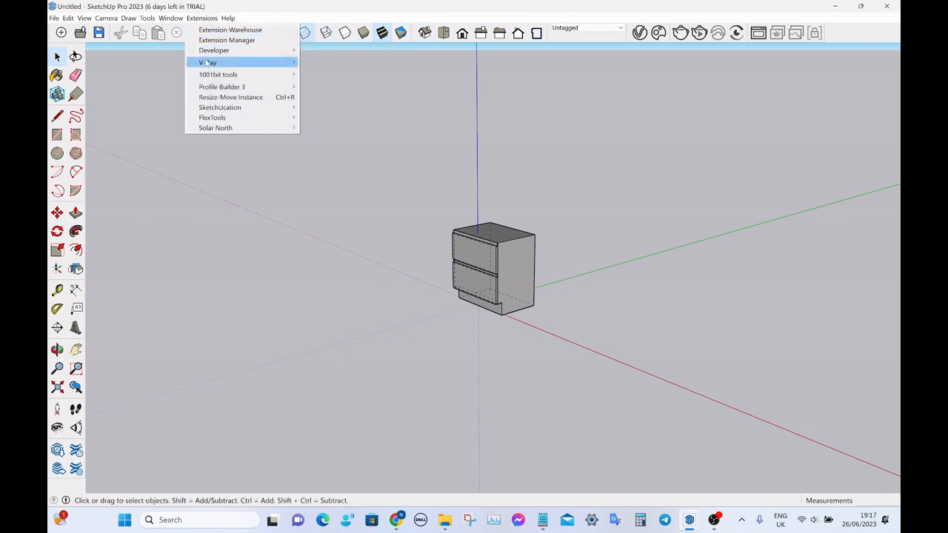
{"action": "mouse_move", "coordinate": [212, 79]}
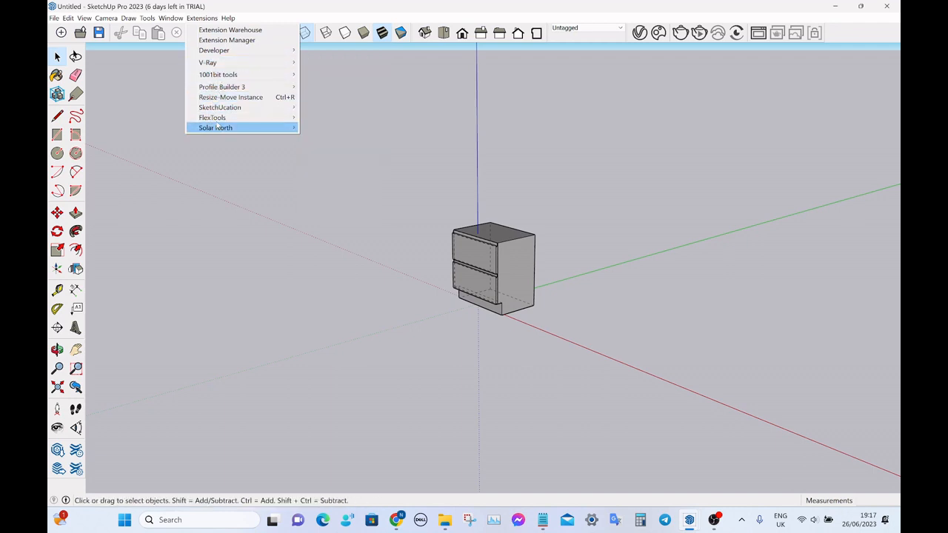
{"action": "mouse_move", "coordinate": [142, 20]}
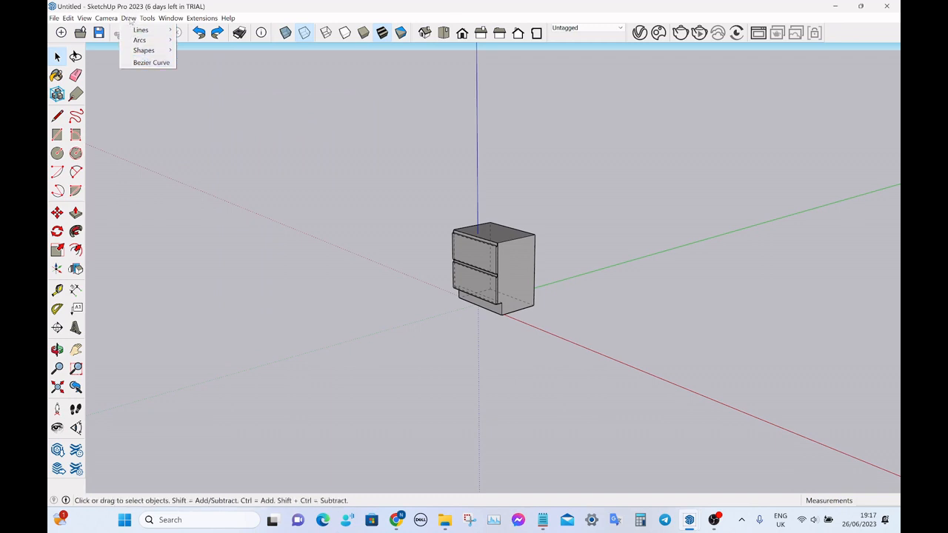
{"action": "left_click", "coordinate": [315, 186]}
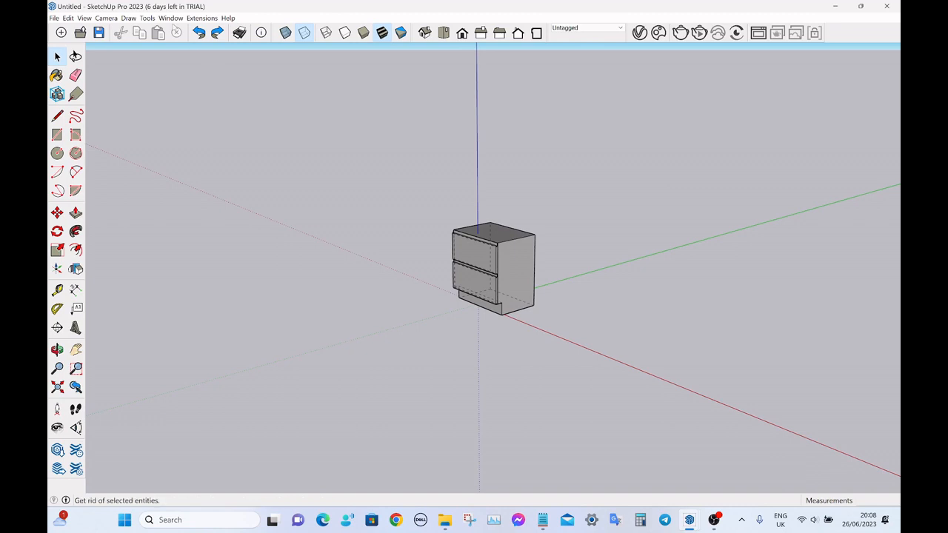
- Show the Default Tray and add a scene that stores the current view of the drawer unit
{"action": "left_click", "coordinate": [170, 18]}
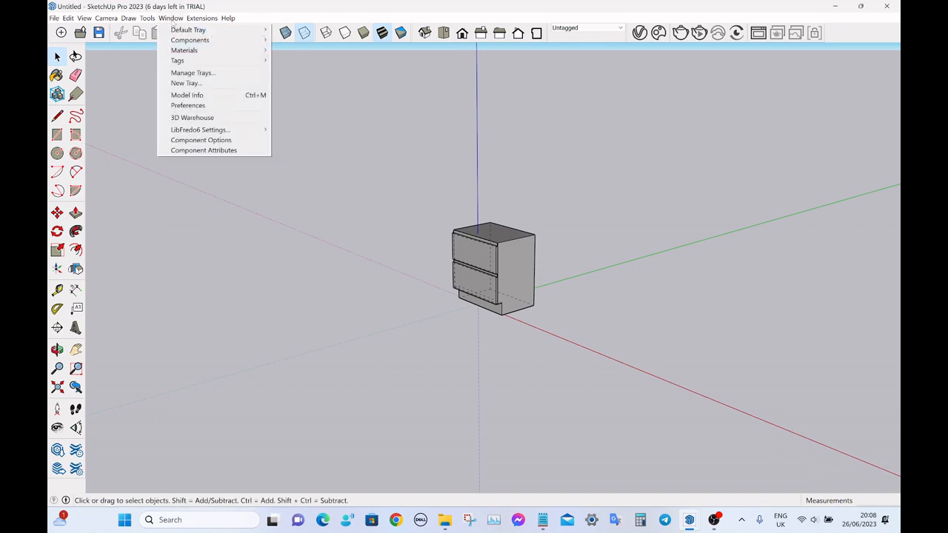
{"action": "mouse_move", "coordinate": [180, 31]}
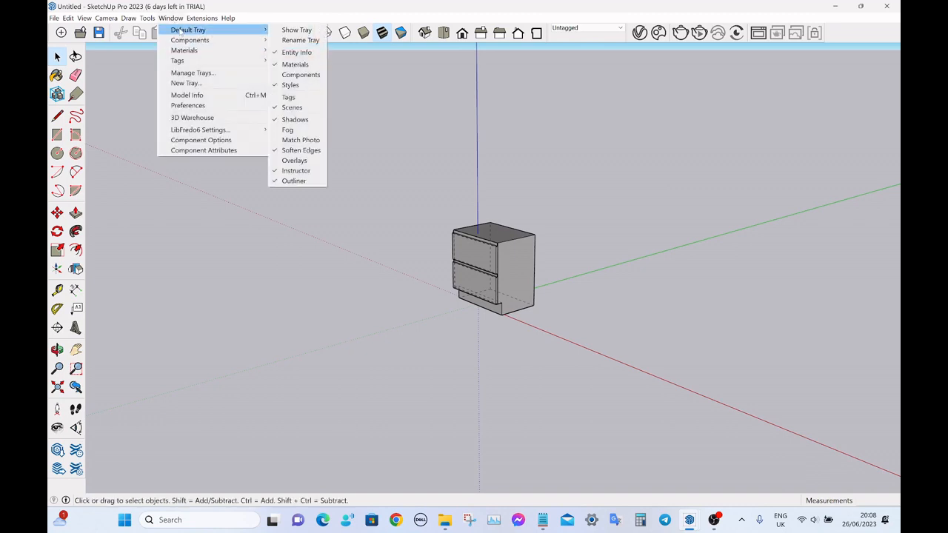
{"action": "left_click", "coordinate": [295, 30]}
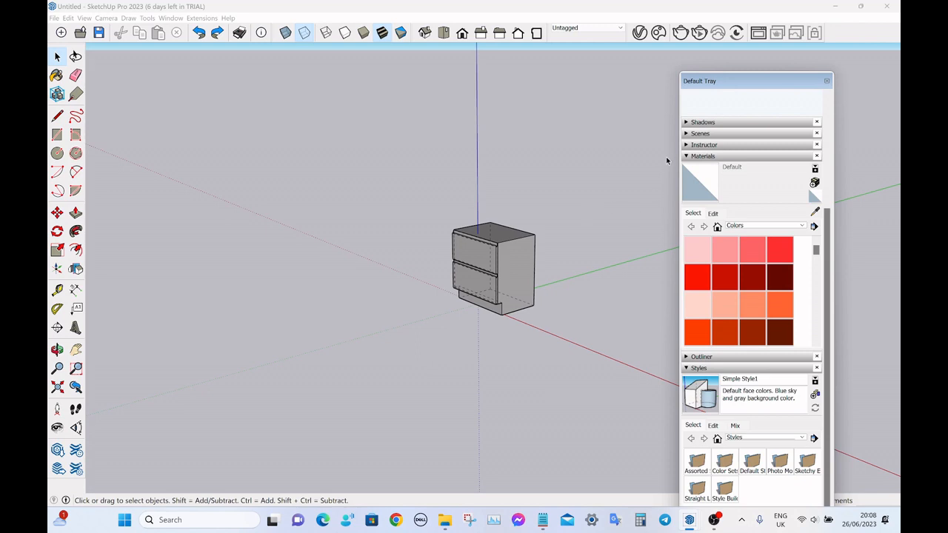
{"action": "left_click", "coordinate": [687, 134]}
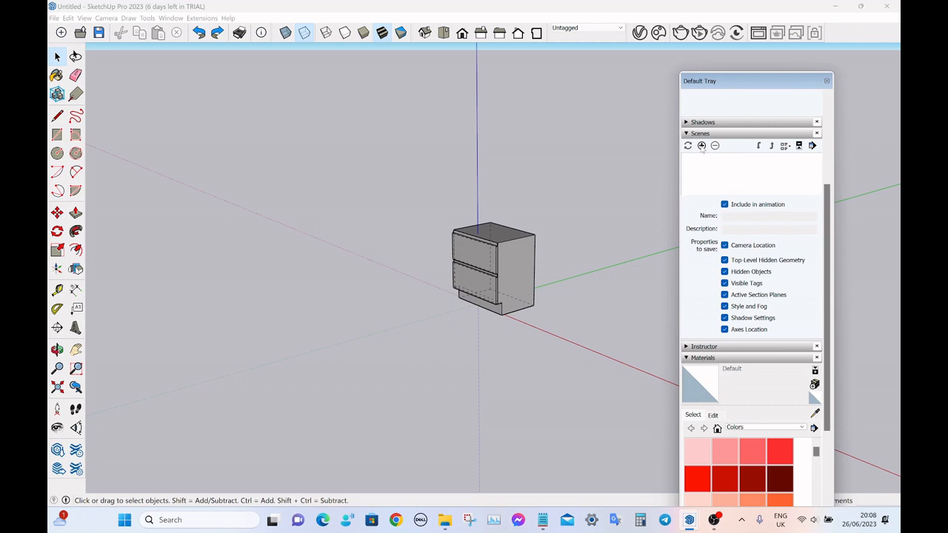
{"action": "left_click", "coordinate": [702, 146]}
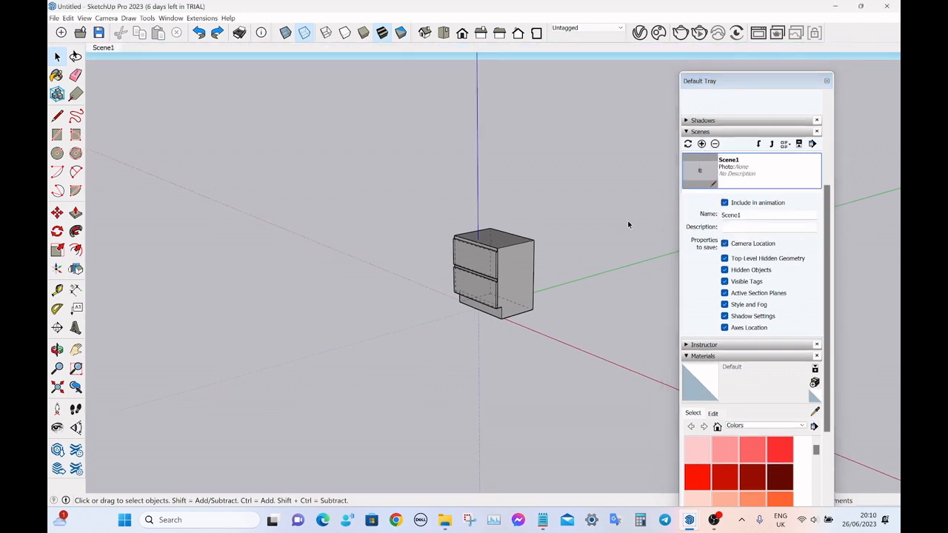
{"action": "left_click", "coordinate": [750, 216]}
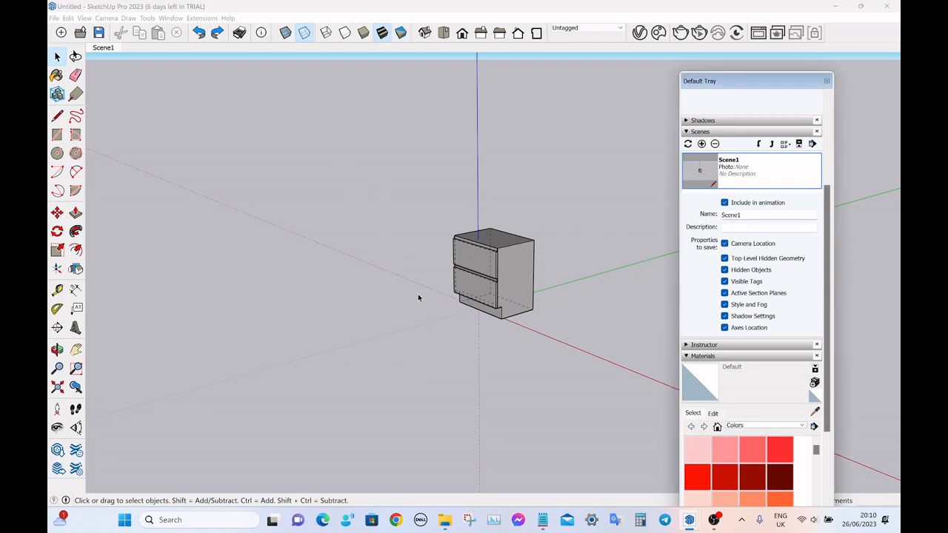
- Examine the drawer unit and the style's sky and ground background from several angles and distances
{"action": "scroll", "coordinate": [422, 289], "scroll_direction": "down", "scroll_amount": 2}
{"action": "middle_click_drag", "start_coordinate": [431, 274], "coordinate": [488, 253]}
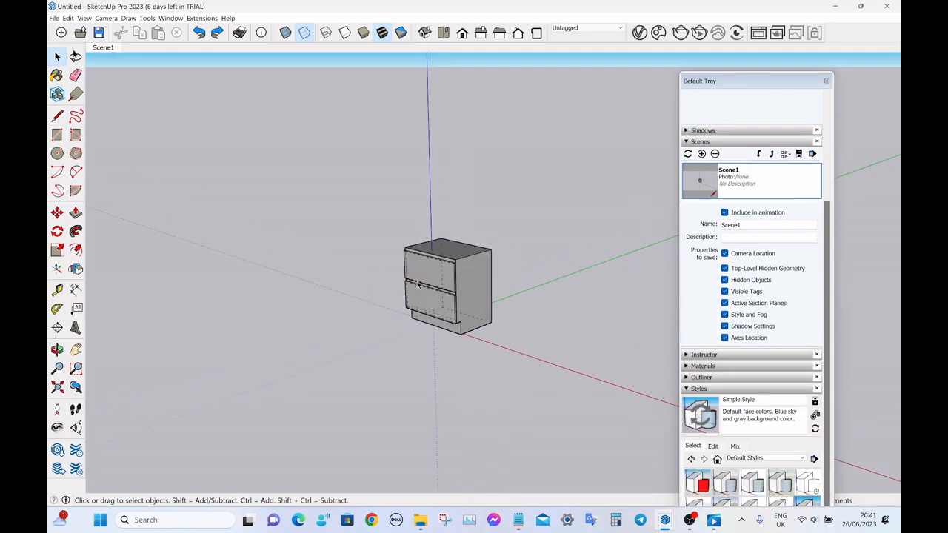
{"action": "middle_click_drag", "start_coordinate": [441, 298], "coordinate": [491, 254]}
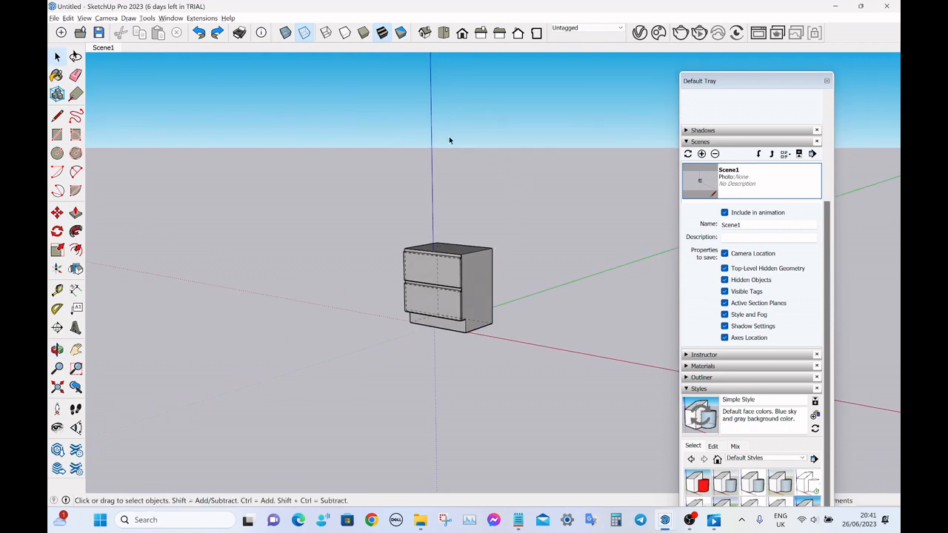
{"action": "scroll", "coordinate": [722, 231], "scroll_direction": "down", "scroll_amount": 1}
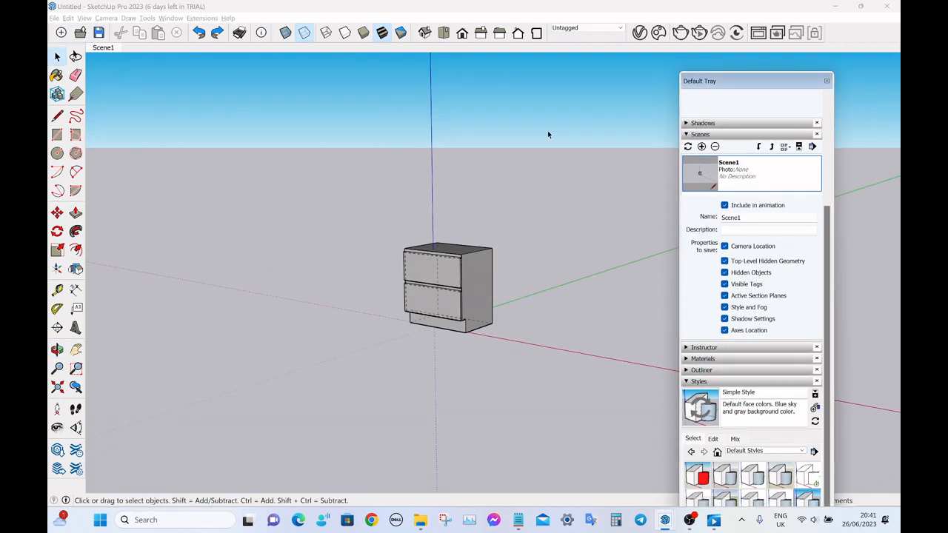
{"action": "middle_click_drag", "start_coordinate": [463, 246], "coordinate": [461, 262]}
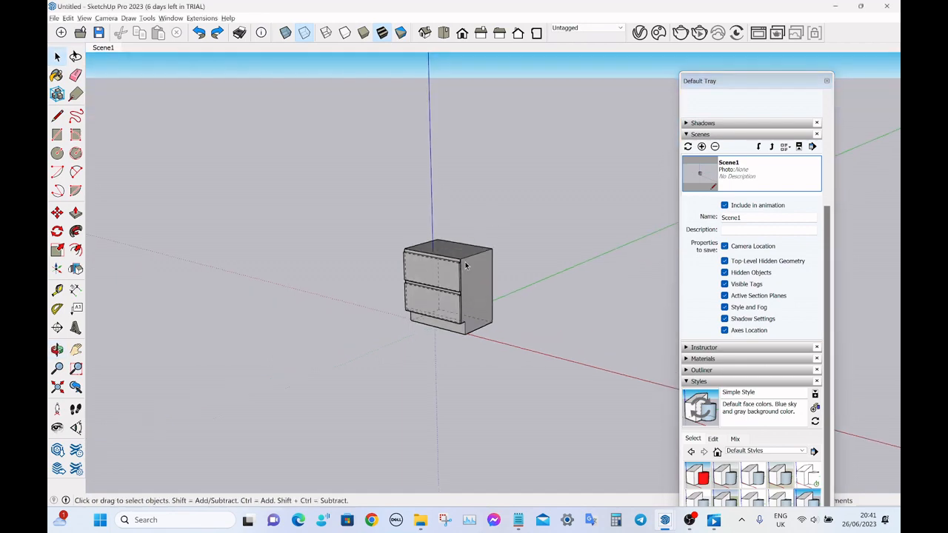
{"action": "scroll", "coordinate": [460, 261], "scroll_direction": "up", "scroll_amount": 5}
{"action": "scroll", "coordinate": [495, 237], "scroll_direction": "down", "scroll_amount": 3}
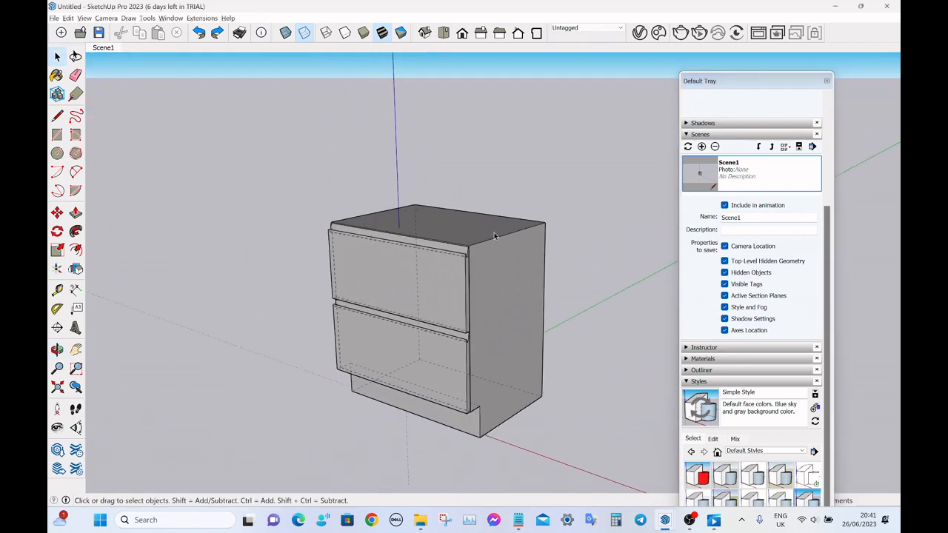
{"action": "scroll", "coordinate": [478, 241], "scroll_direction": "up", "scroll_amount": 6}
{"action": "scroll", "coordinate": [475, 241], "scroll_direction": "down", "scroll_amount": 4}
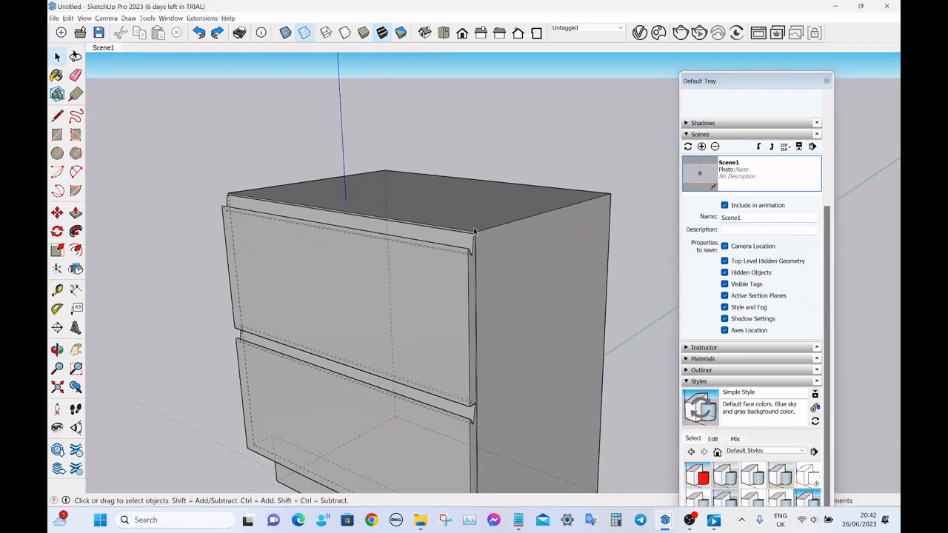
{"action": "scroll", "coordinate": [474, 232], "scroll_direction": "down", "scroll_amount": 4}
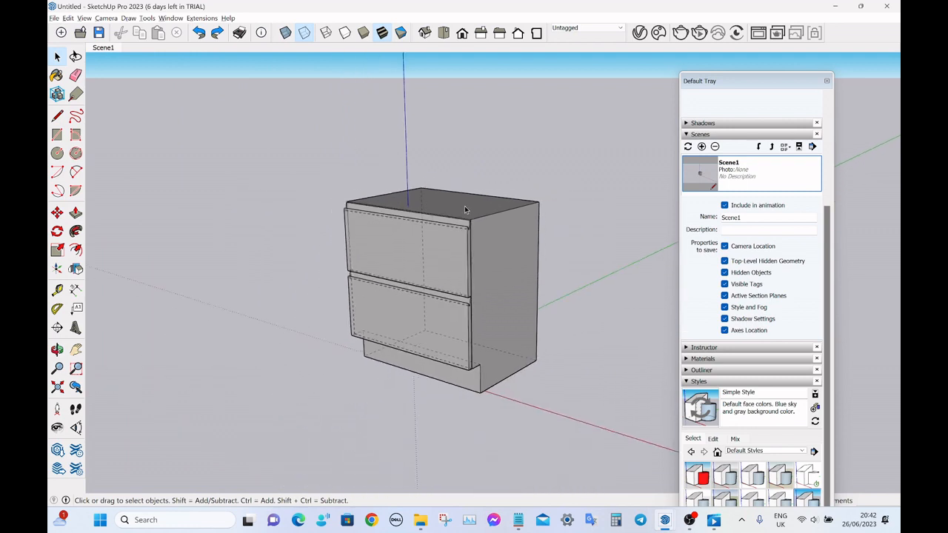
{"action": "scroll", "coordinate": [468, 230], "scroll_direction": "up", "scroll_amount": 2}
{"action": "scroll", "coordinate": [447, 292], "scroll_direction": "up", "scroll_amount": 1}
{"action": "scroll", "coordinate": [447, 289], "scroll_direction": "down", "scroll_amount": 3}
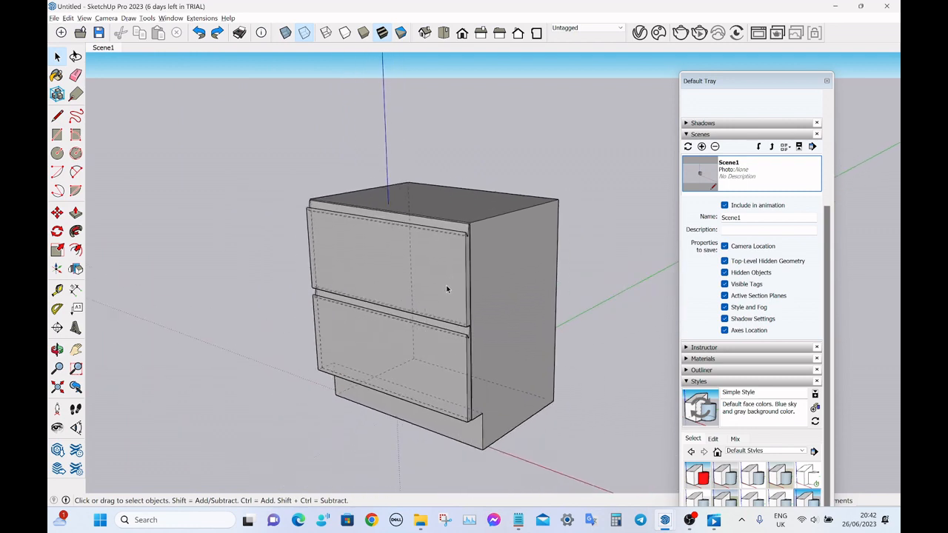
{"action": "scroll", "coordinate": [440, 322], "scroll_direction": "up", "scroll_amount": 2}
{"action": "scroll", "coordinate": [439, 329], "scroll_direction": "up", "scroll_amount": 1}
{"action": "middle_click_drag", "start_coordinate": [439, 329], "coordinate": [457, 274]}
{"action": "scroll", "coordinate": [447, 319], "scroll_direction": "down", "scroll_amount": 2}
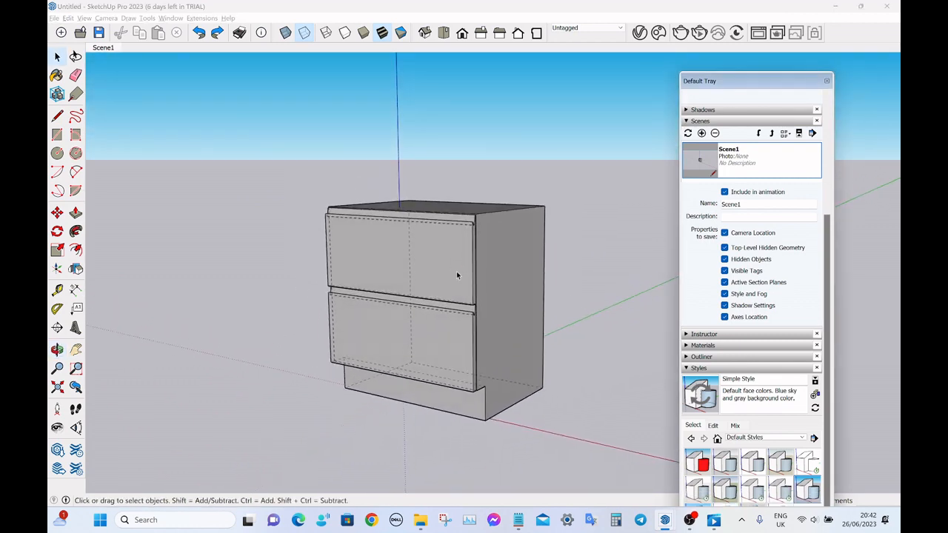
{"action": "middle_click_drag", "start_coordinate": [506, 188], "coordinate": [484, 119]}
{"action": "scroll", "coordinate": [474, 152], "scroll_direction": "down", "scroll_amount": 2}
{"action": "scroll", "coordinate": [471, 163], "scroll_direction": "down", "scroll_amount": 2}
{"action": "mouse_move", "coordinate": [470, 164]}
{"action": "middle_mouse_down"}
{"action": "mouse_move", "coordinate": [481, 151]}
{"action": "mouse_move", "coordinate": [480, 161]}
{"action": "middle_mouse_up"}
{"action": "scroll", "coordinate": [465, 107], "scroll_direction": "up", "scroll_amount": 1}
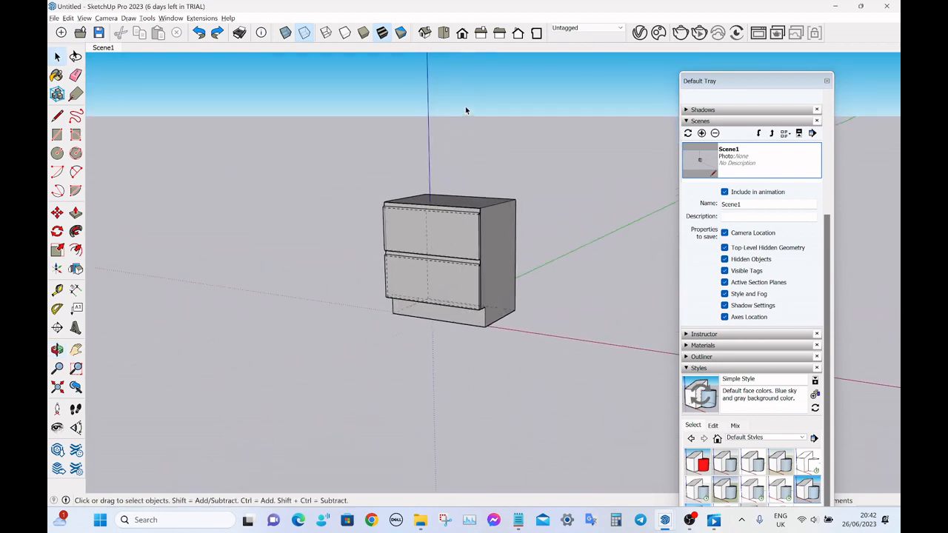
{"action": "scroll", "coordinate": [465, 108], "scroll_direction": "up", "scroll_amount": 1}
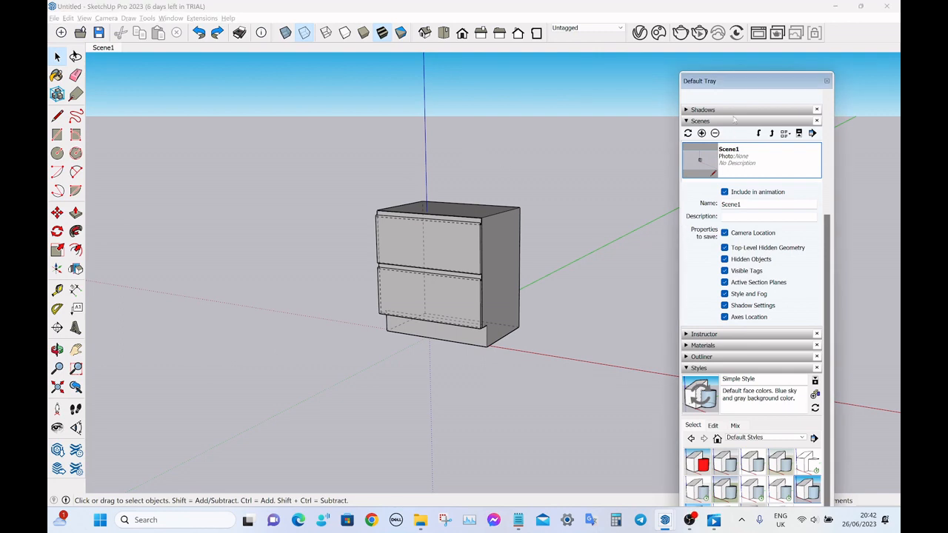
- Move the Default Tray to reveal the styles and apply the Woodworking Style from the Default Styles collection
{"action": "left_click_drag", "start_coordinate": [744, 85], "coordinate": [736, 62]}
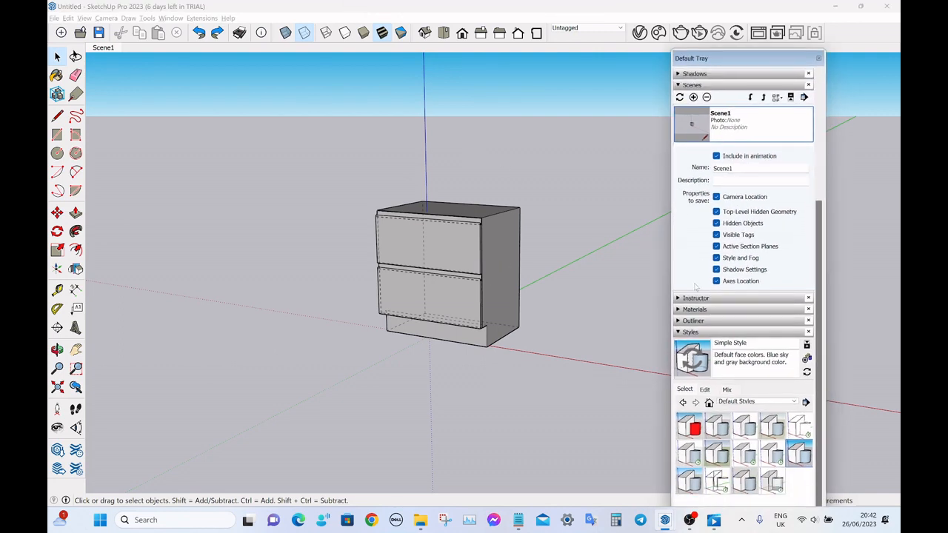
{"action": "scroll", "coordinate": [694, 286], "scroll_direction": "down", "scroll_amount": 1}
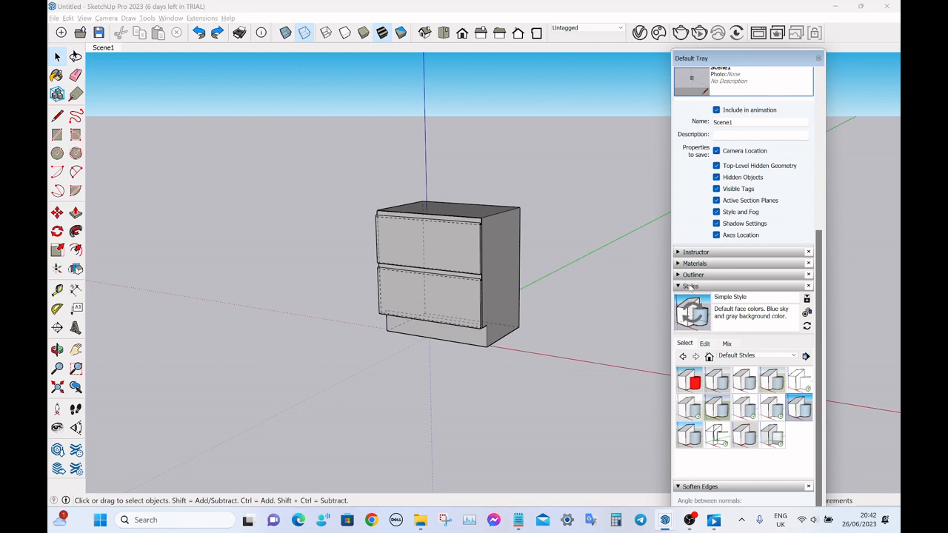
{"action": "left_click", "coordinate": [748, 355]}
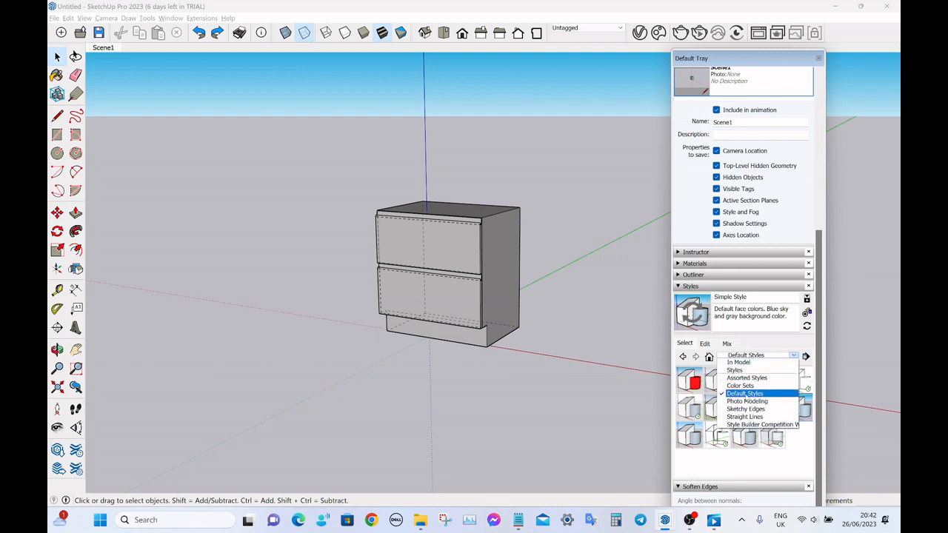
{"action": "left_click", "coordinate": [747, 395]}
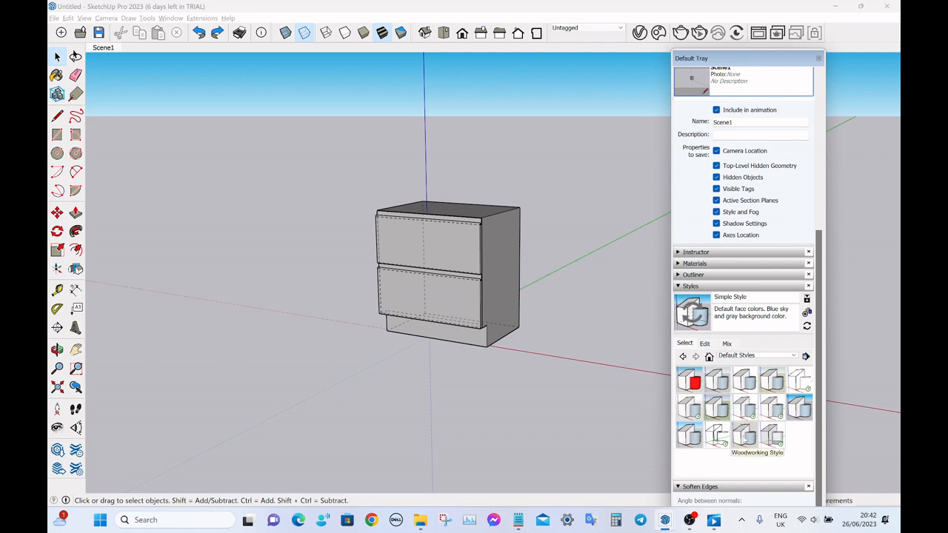
{"action": "left_click", "coordinate": [744, 436]}
{"action": "middle_click_drag", "start_coordinate": [482, 238], "coordinate": [407, 228]}
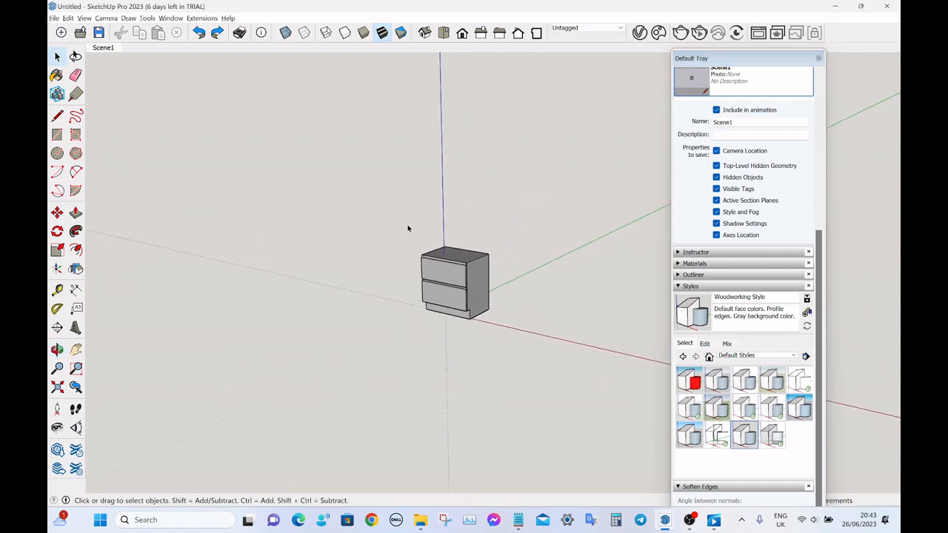
{"action": "middle_click_drag", "start_coordinate": [443, 328], "coordinate": [462, 313]}
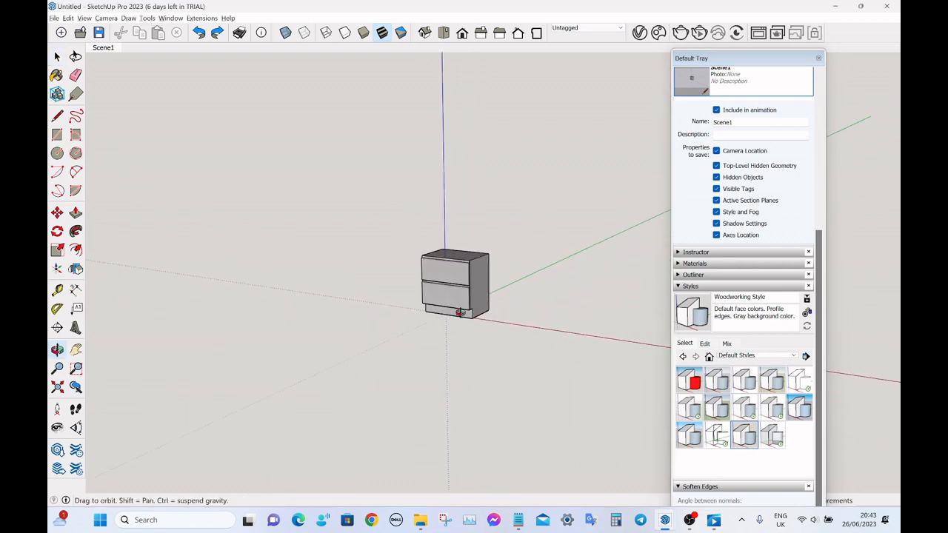
{"action": "scroll", "coordinate": [460, 283], "scroll_direction": "up", "scroll_amount": 3}
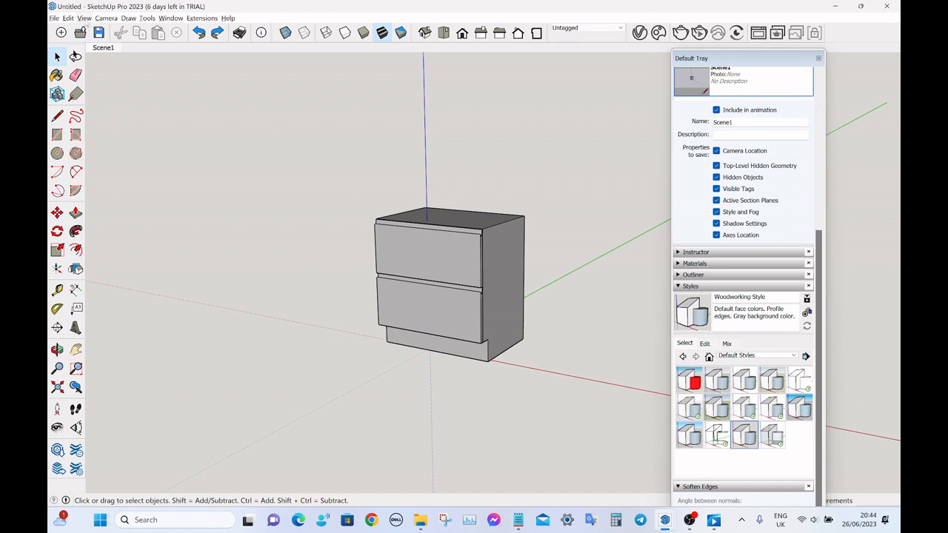
- Hide the model axes and show them again
{"action": "left_click", "coordinate": [85, 19]}
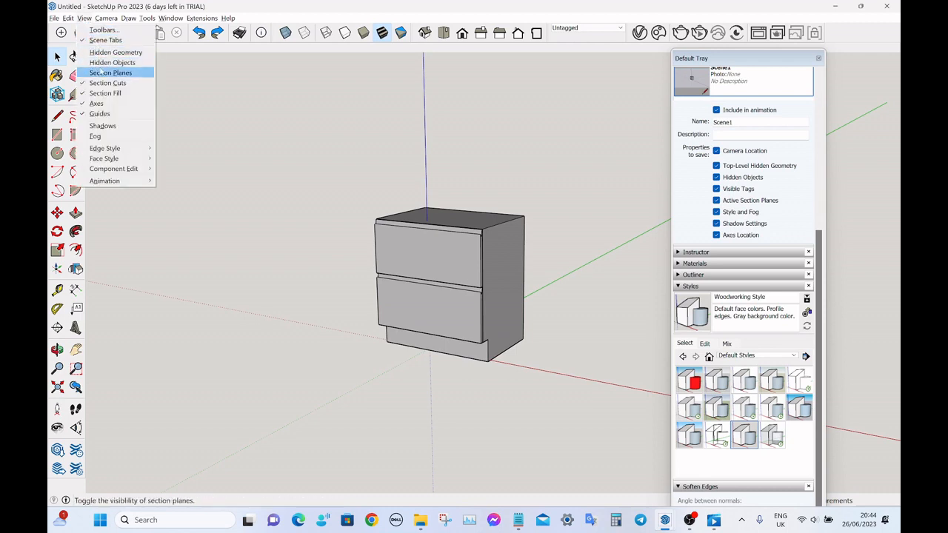
{"action": "left_click", "coordinate": [96, 104]}
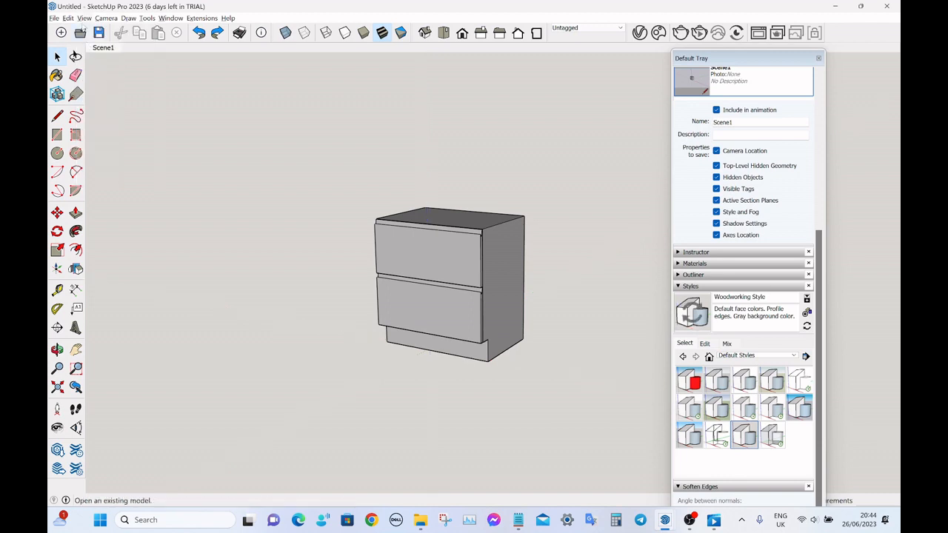
{"action": "left_click", "coordinate": [85, 18]}
{"action": "left_click", "coordinate": [97, 103]}
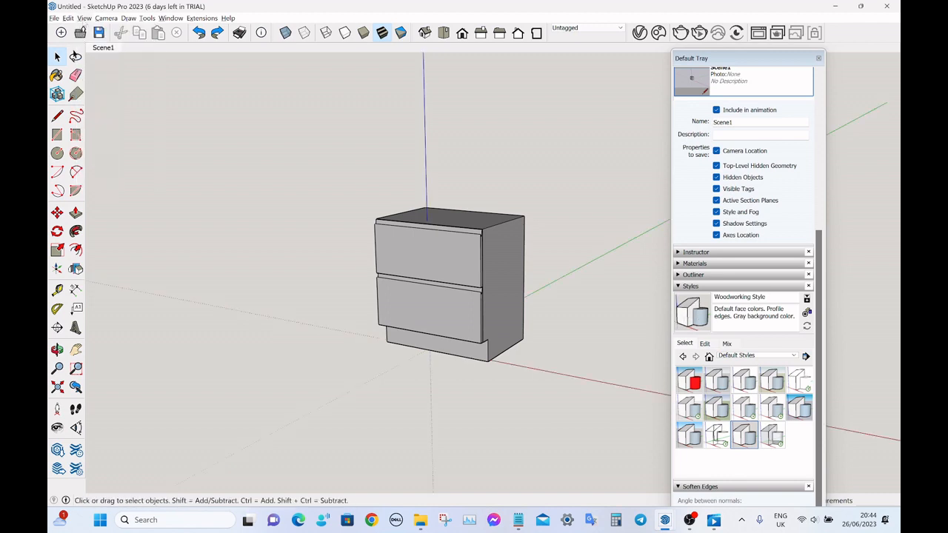
- Turn on the model shadows for the drawer unit and turn them off again
{"action": "left_click", "coordinate": [85, 18]}
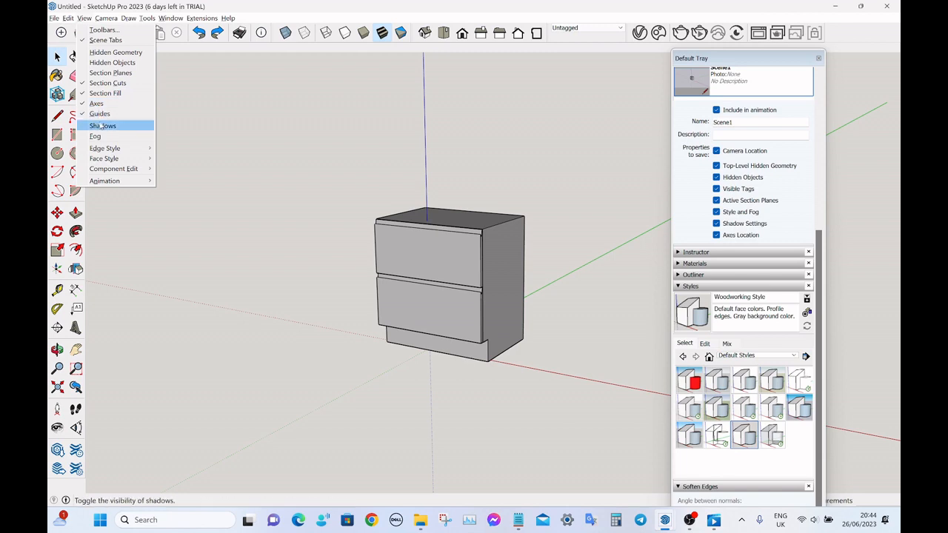
{"action": "mouse_move", "coordinate": [108, 150]}
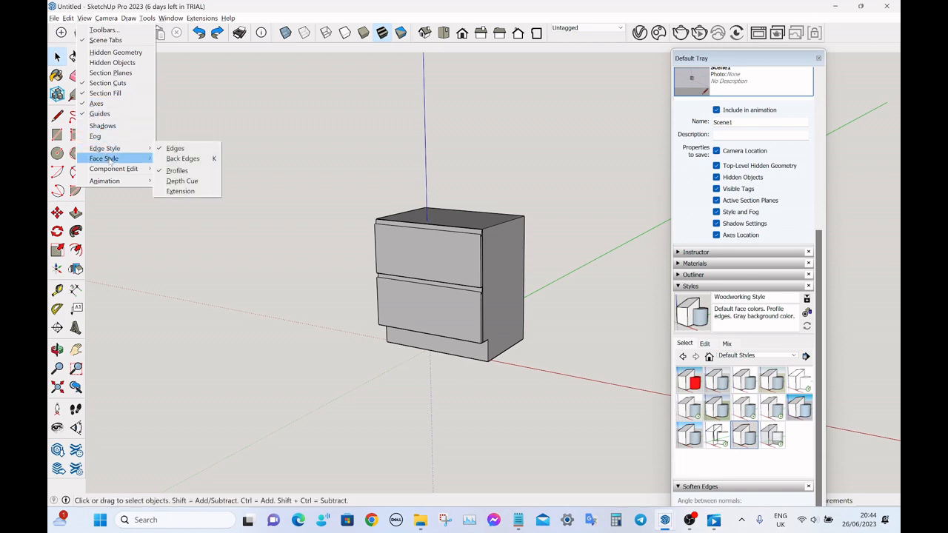
{"action": "left_click", "coordinate": [98, 130]}
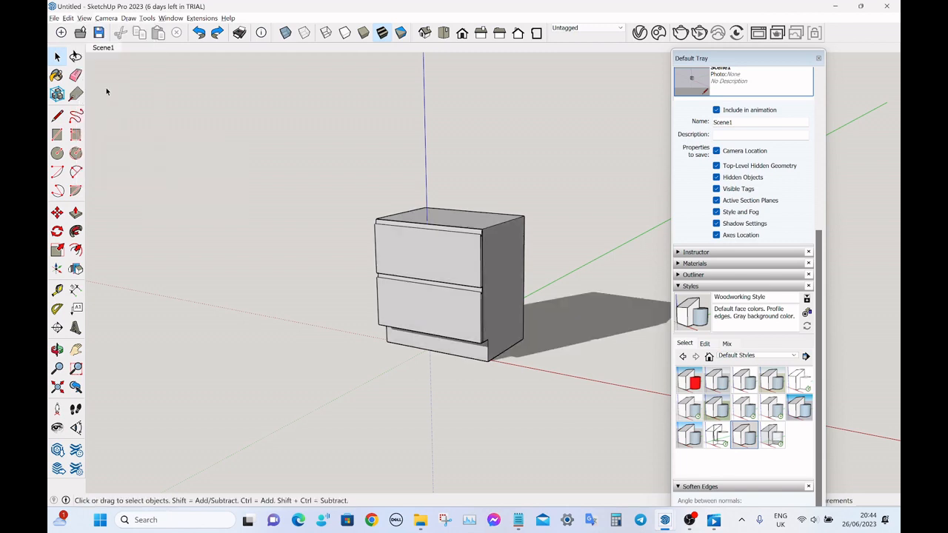
{"action": "left_click", "coordinate": [85, 18]}
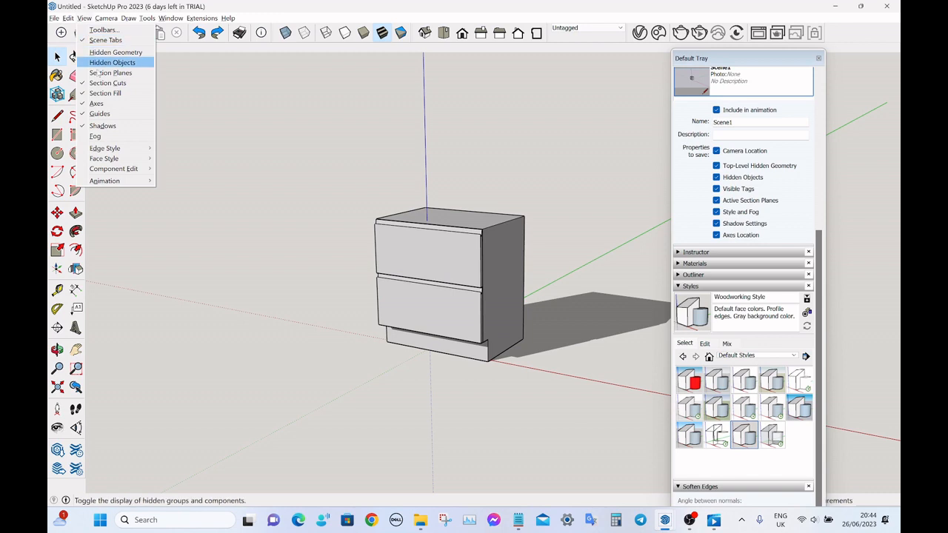
{"action": "left_click", "coordinate": [109, 126]}
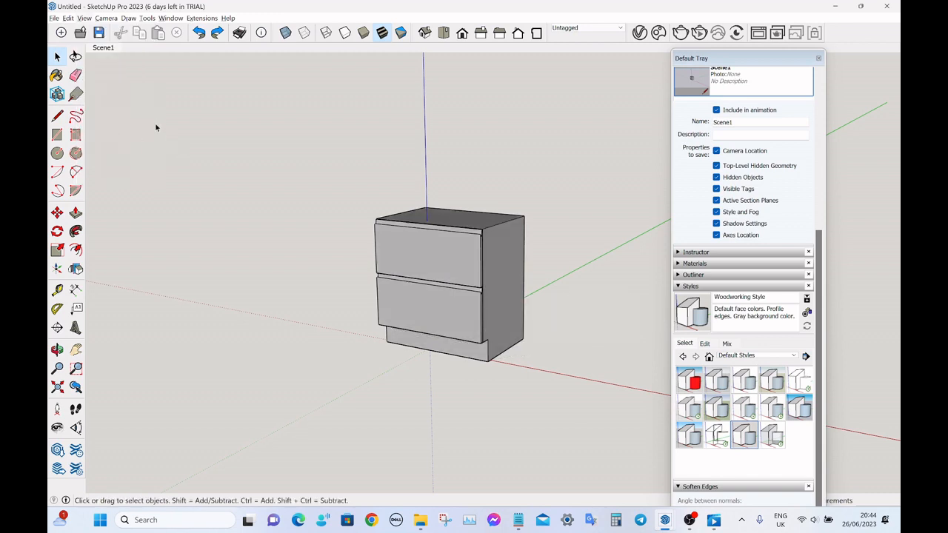
- Set a new three-quarter view of the drawer unit and update Scene1 with it
{"action": "scroll", "coordinate": [376, 230], "scroll_direction": "up", "scroll_amount": 3}
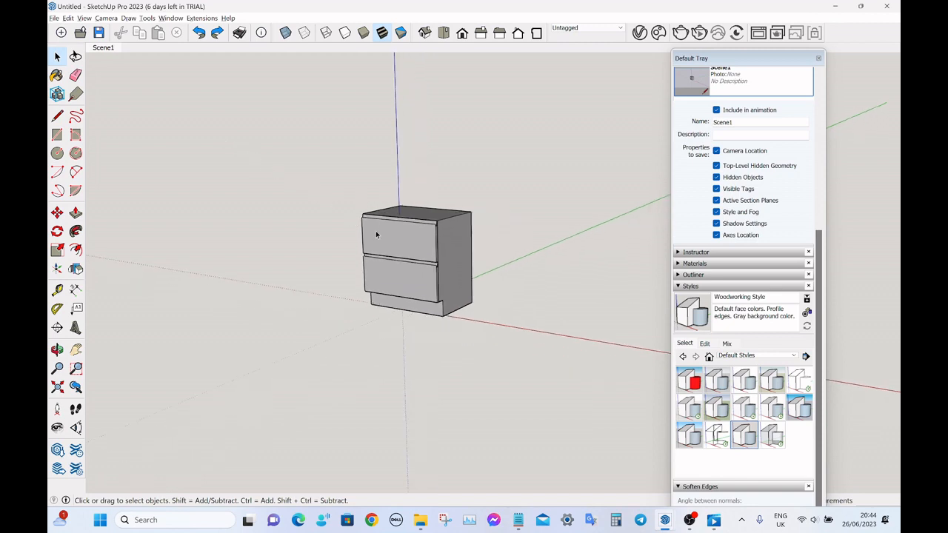
{"action": "middle_click_drag", "start_coordinate": [414, 255], "coordinate": [380, 232]}
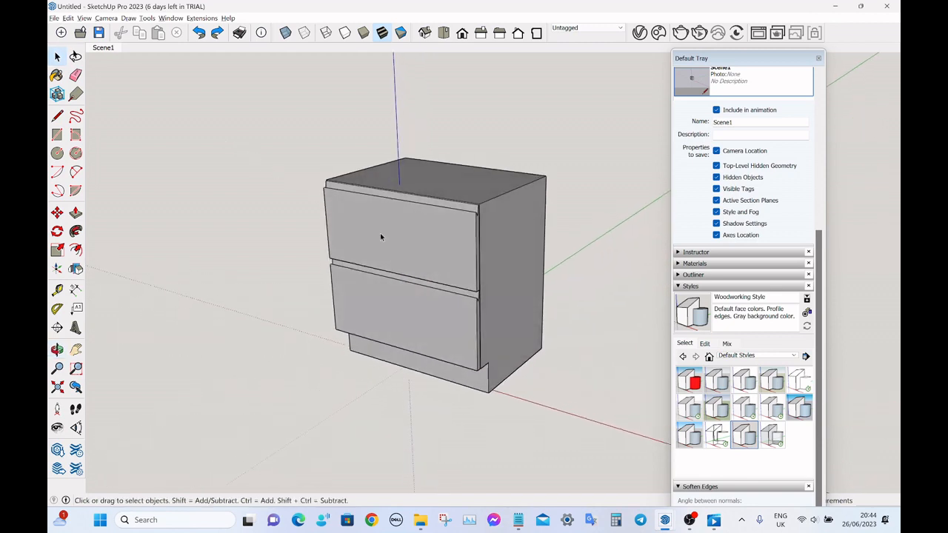
{"action": "scroll", "coordinate": [433, 200], "scroll_direction": "down", "scroll_amount": 2}
{"action": "middle_click_drag", "start_coordinate": [434, 204], "coordinate": [376, 183]}
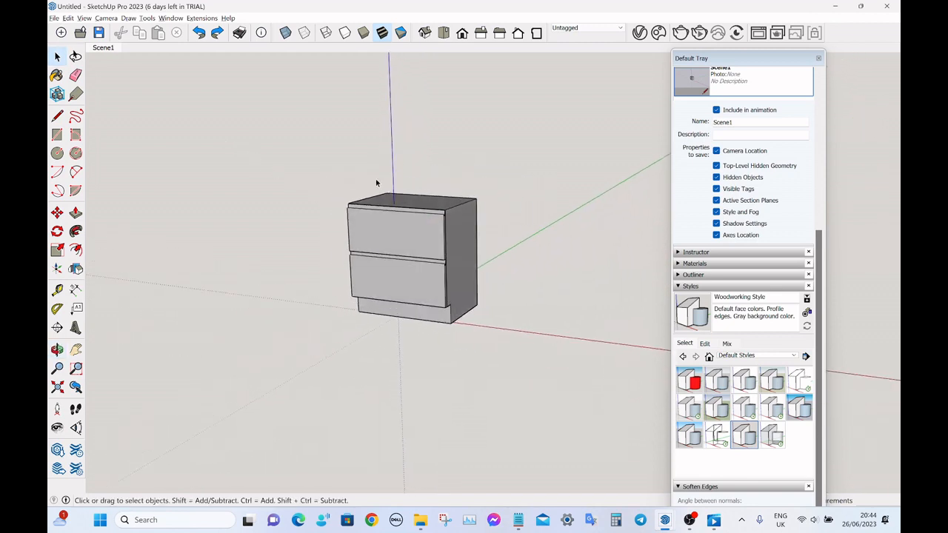
{"action": "right_click", "coordinate": [108, 50]}
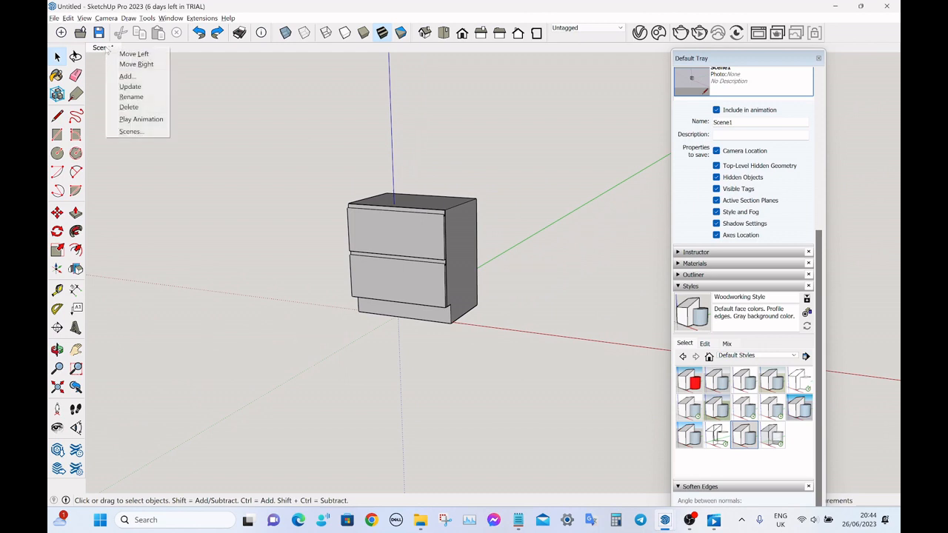
{"action": "left_click", "coordinate": [131, 87]}
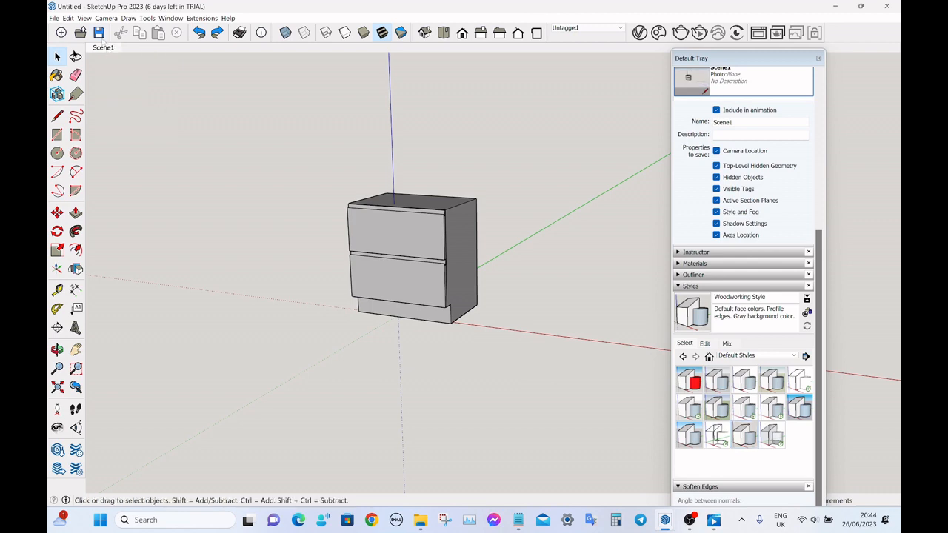
- Copy the drawer unit along the red axis, placing the copy flush against the original's side
{"action": "middle_click_drag", "start_coordinate": [404, 185], "coordinate": [415, 229]}
{"action": "scroll", "coordinate": [416, 228], "scroll_direction": "up", "scroll_amount": 2}
{"action": "scroll", "coordinate": [396, 204], "scroll_direction": "down", "scroll_amount": 2}
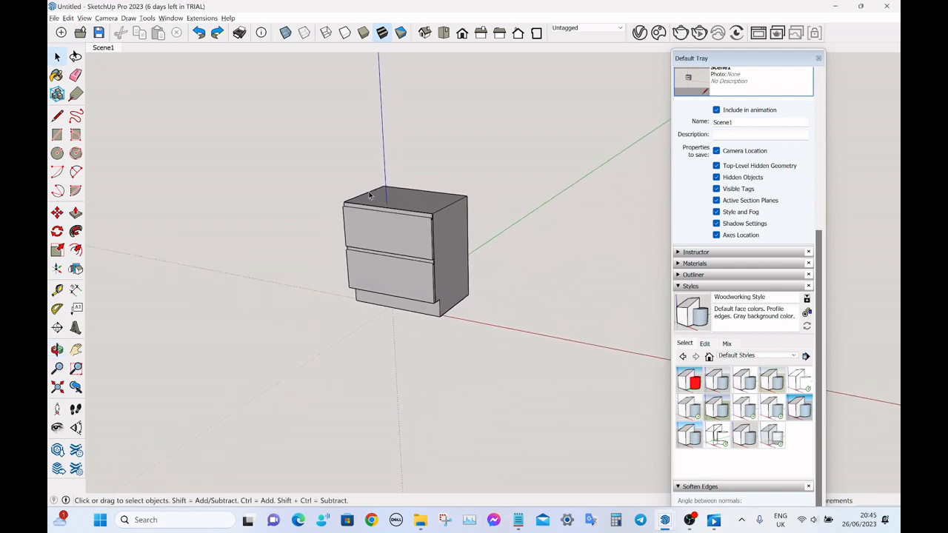
{"action": "middle_click_drag", "start_coordinate": [372, 196], "coordinate": [402, 232]}
{"action": "scroll", "coordinate": [411, 207], "scroll_direction": "down", "scroll_amount": 2}
{"action": "left_click", "coordinate": [409, 211]}
{"action": "scroll", "coordinate": [400, 211], "scroll_direction": "up", "scroll_amount": 2}
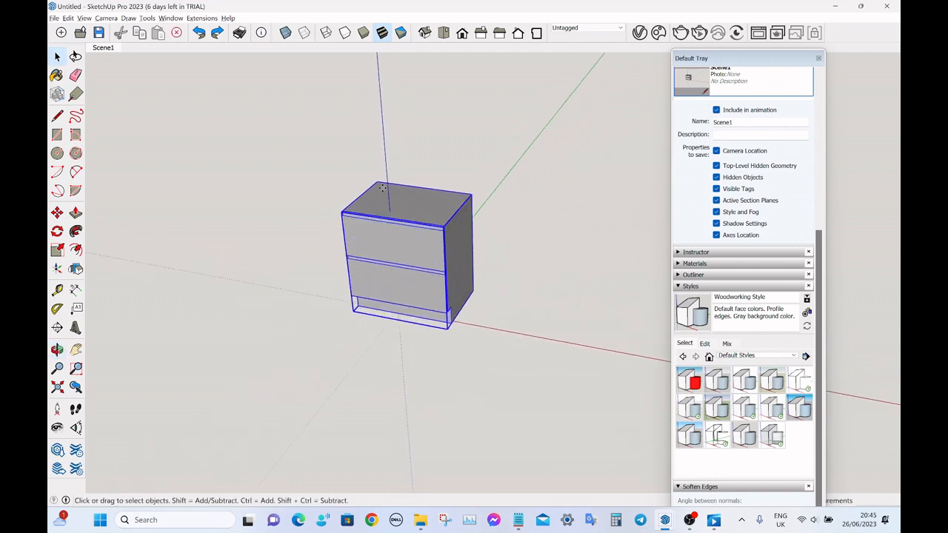
{"action": "key", "text": "m"}
{"action": "left_click", "coordinate": [377, 182]}
{"action": "key", "text": "space"}
{"action": "key", "text": "m"}
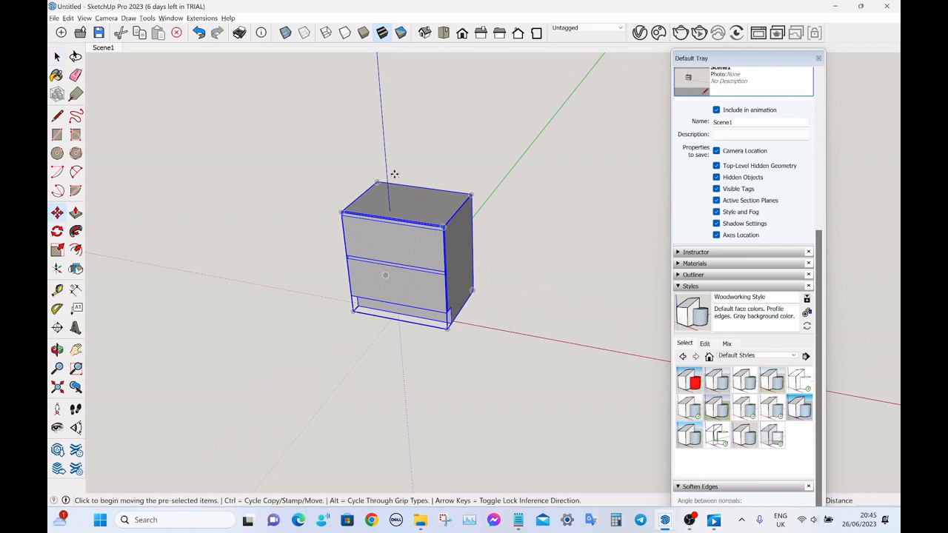
{"action": "key", "text": "ctrl"}
{"action": "left_click", "coordinate": [377, 182]}
{"action": "left_click", "coordinate": [472, 195]}
{"action": "key", "text": "space"}
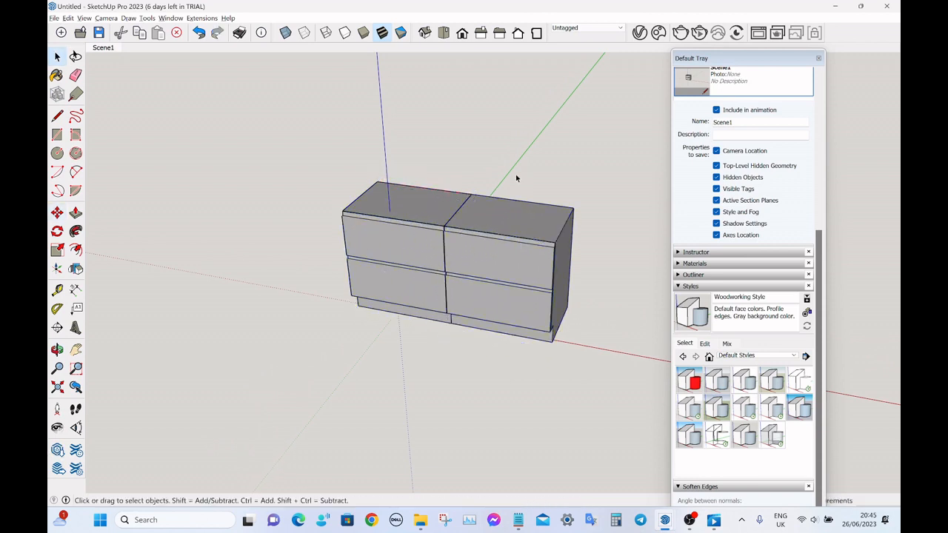
- Switch to the existing kitchen plan file and remove the worktop outline covering the island units
{"action": "scroll", "coordinate": [415, 185], "scroll_direction": "down", "scroll_amount": 2}
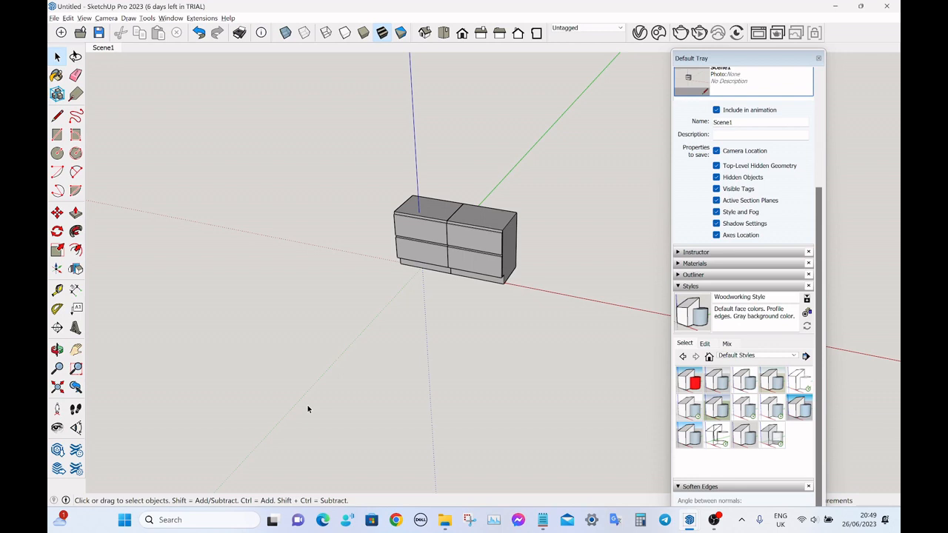
{"action": "middle_click_drag", "start_coordinate": [405, 331], "coordinate": [436, 333]}
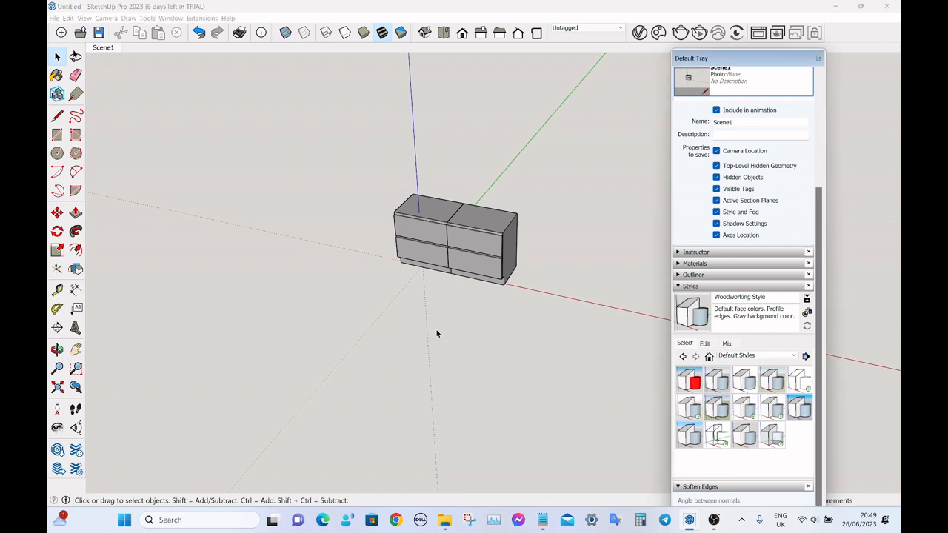
{"action": "mouse_move", "coordinate": [692, 522]}
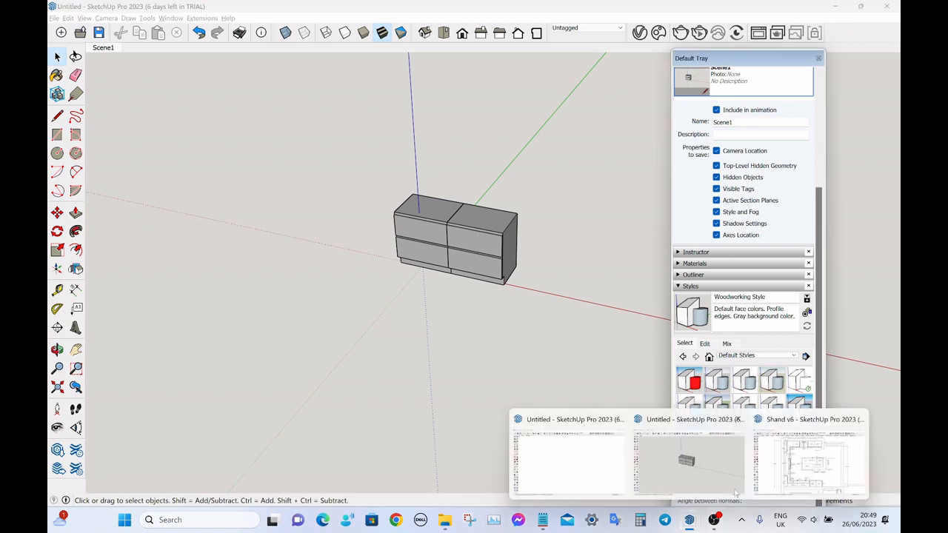
{"action": "left_click", "coordinate": [845, 463]}
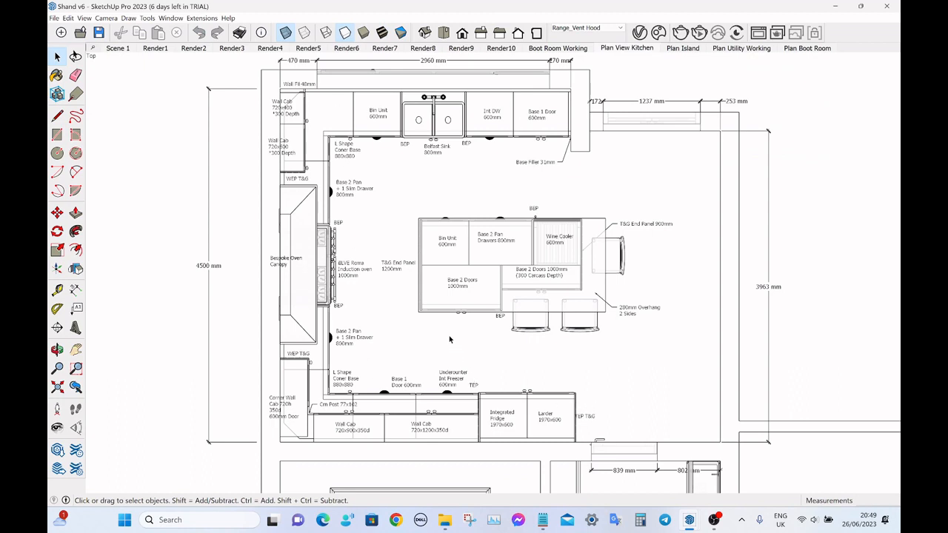
{"action": "left_click", "coordinate": [444, 303]}
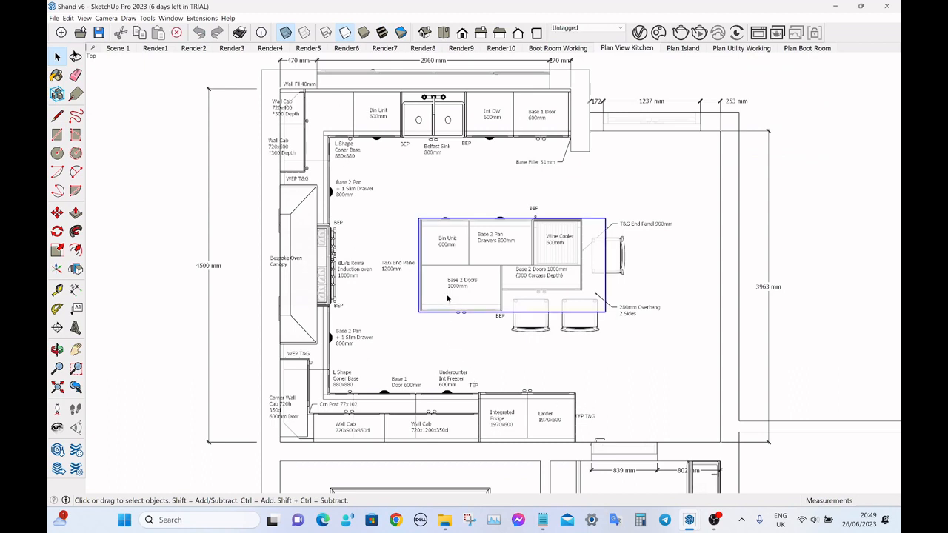
{"action": "double_click", "coordinate": [501, 242]}
{"action": "key", "text": "m"}
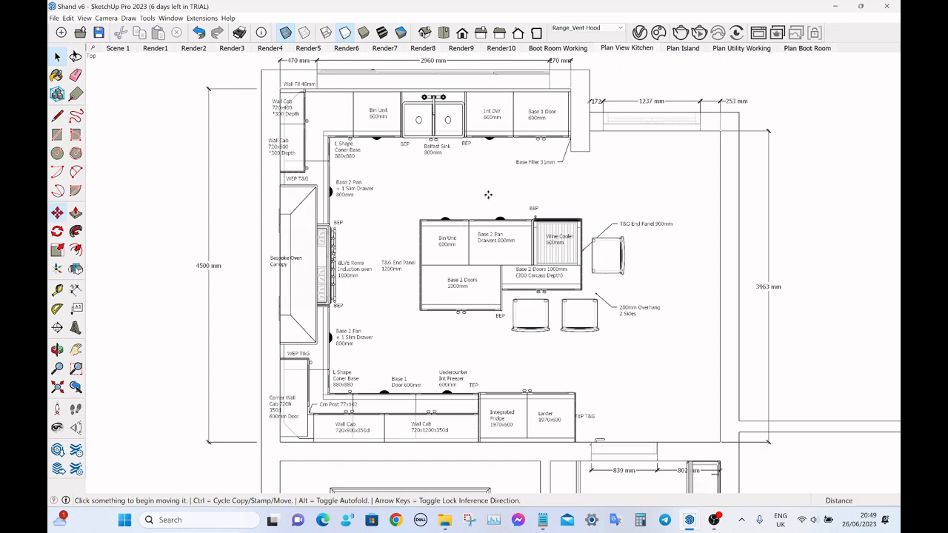
- Move the island's 600mm bin unit sideways out of its row and undo the move
{"action": "key", "text": "space"}
{"action": "left_click", "coordinate": [455, 253]}
{"action": "key", "text": "m"}
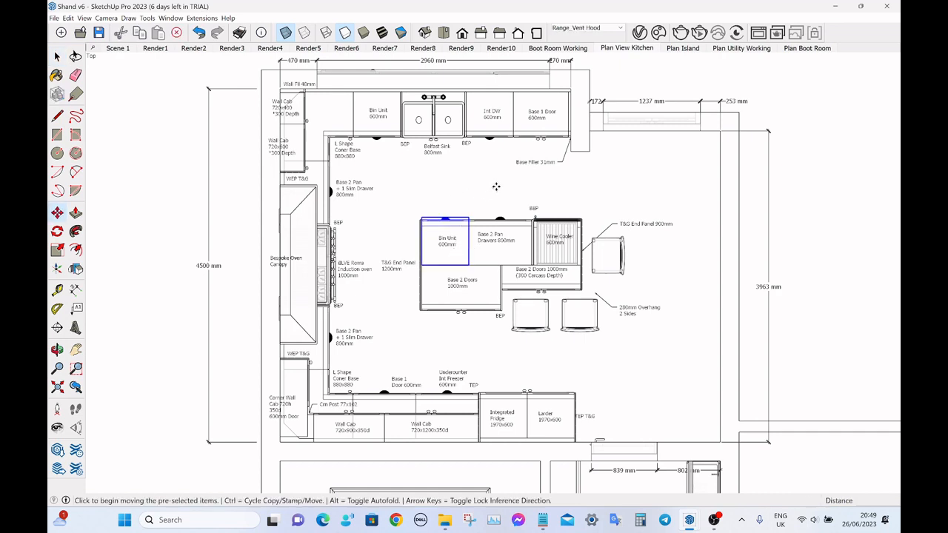
{"action": "left_click", "coordinate": [499, 186]}
{"action": "left_click", "coordinate": [471, 187]}
{"action": "key", "text": "space"}
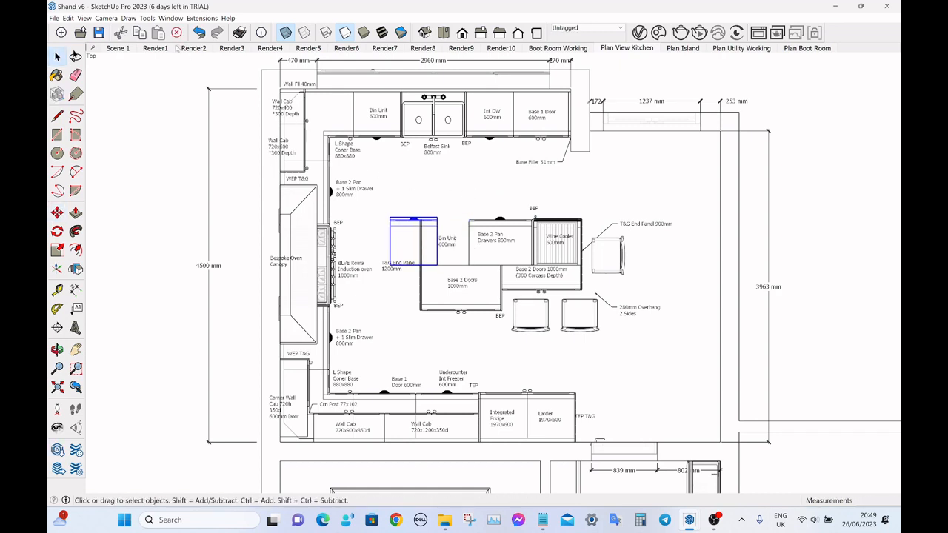
{"action": "key", "text": "ctrl+z"}
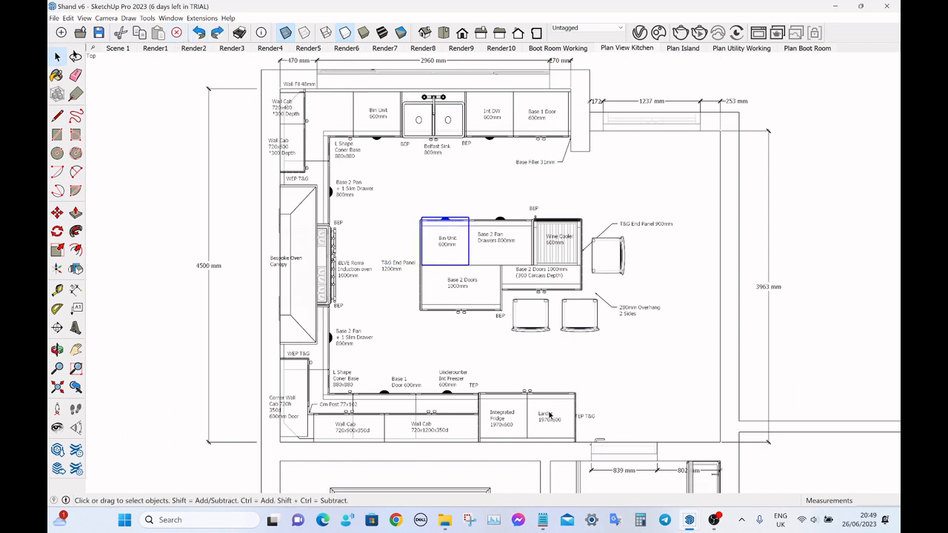
{"action": "left_click", "coordinate": [537, 299]}
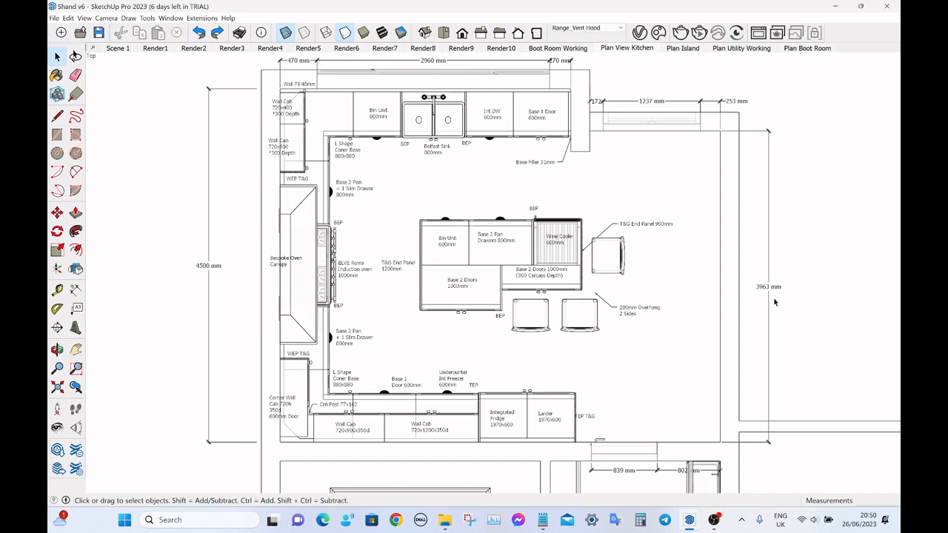
- Return to the untitled file with the drawer units, hide the Default Tray and add a second scene
{"action": "mouse_move", "coordinate": [687, 520]}
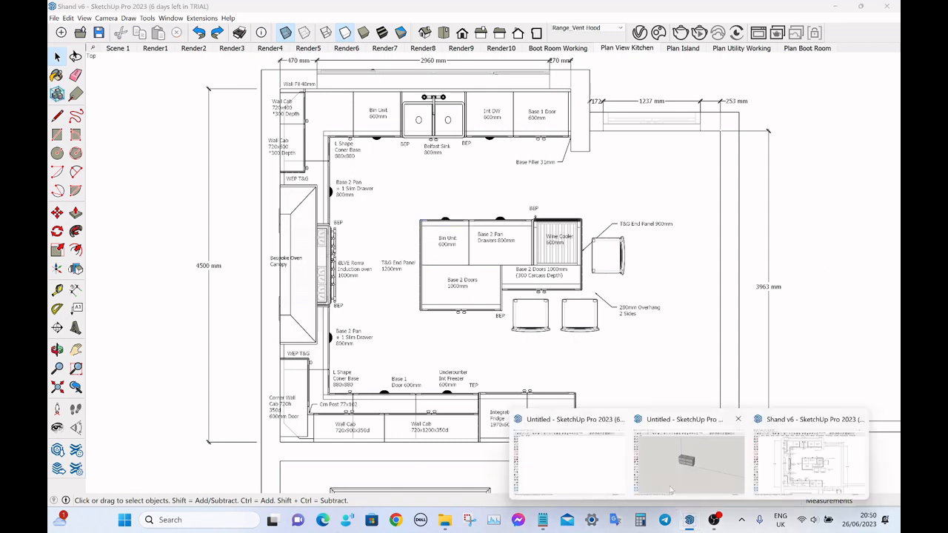
{"action": "left_click", "coordinate": [662, 464]}
{"action": "scroll", "coordinate": [718, 209], "scroll_direction": "up", "scroll_amount": 3}
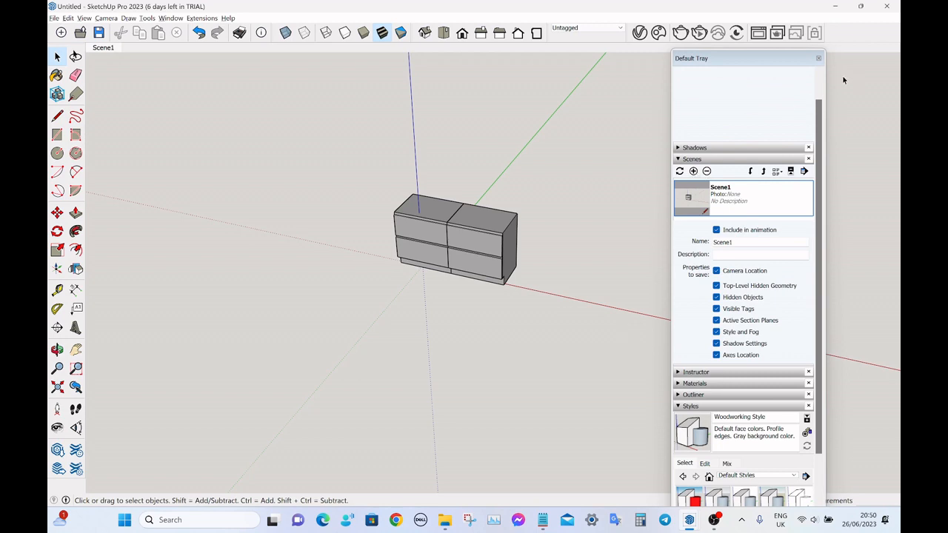
{"action": "left_click", "coordinate": [818, 58]}
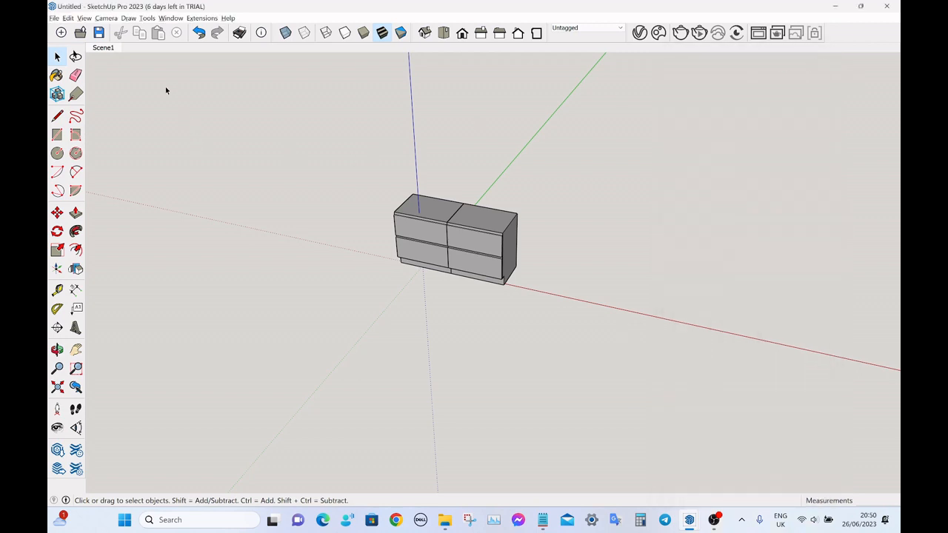
{"action": "right_click", "coordinate": [109, 50]}
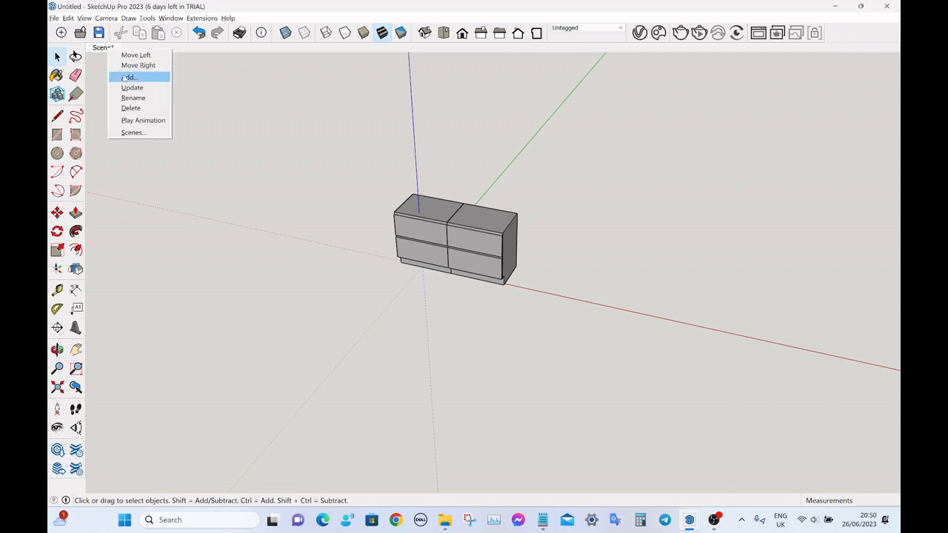
{"action": "left_click", "coordinate": [125, 78]}
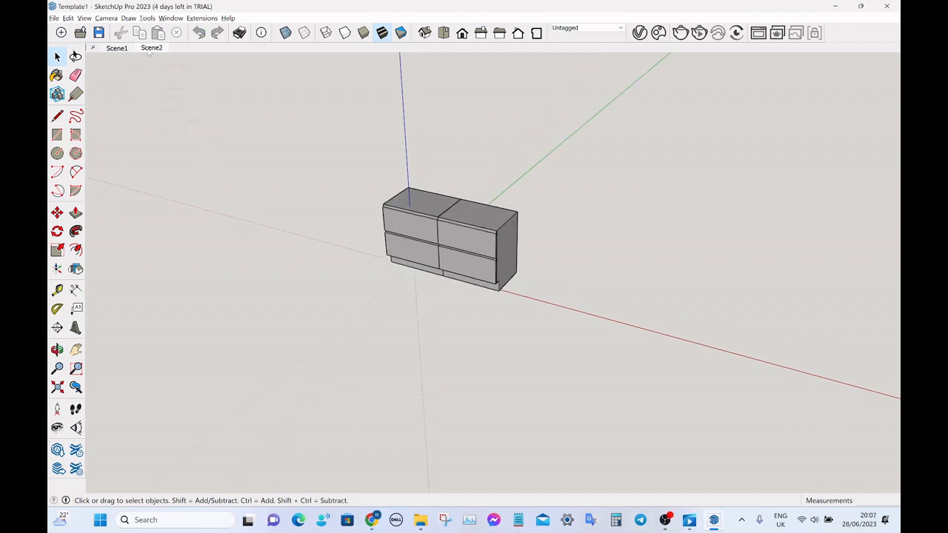
- Rename Scene2 as Plan View and set the camera to the standard Top view
{"action": "right_click", "coordinate": [150, 49]}
{"action": "left_click", "coordinate": [183, 98]}
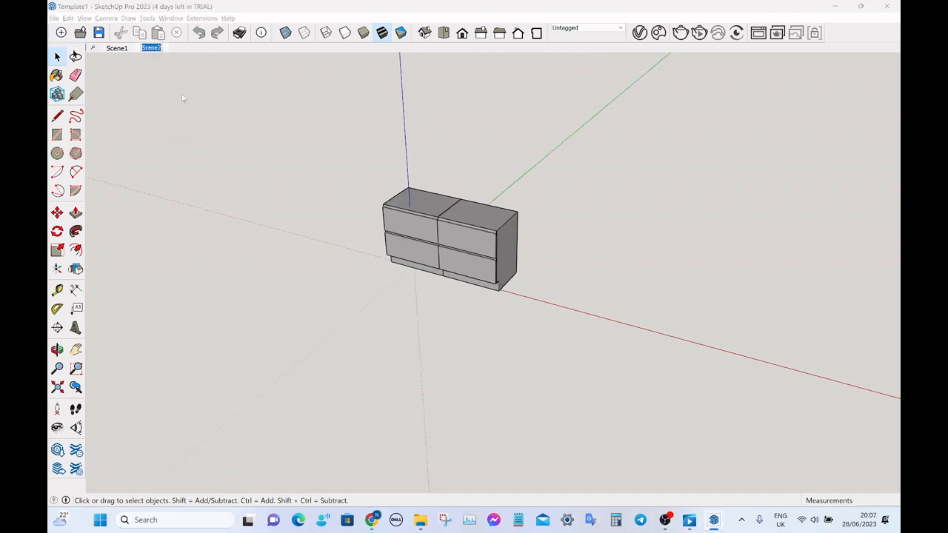
{"action": "type", "text": "Plan View"}
{"action": "key", "text": "Return"}
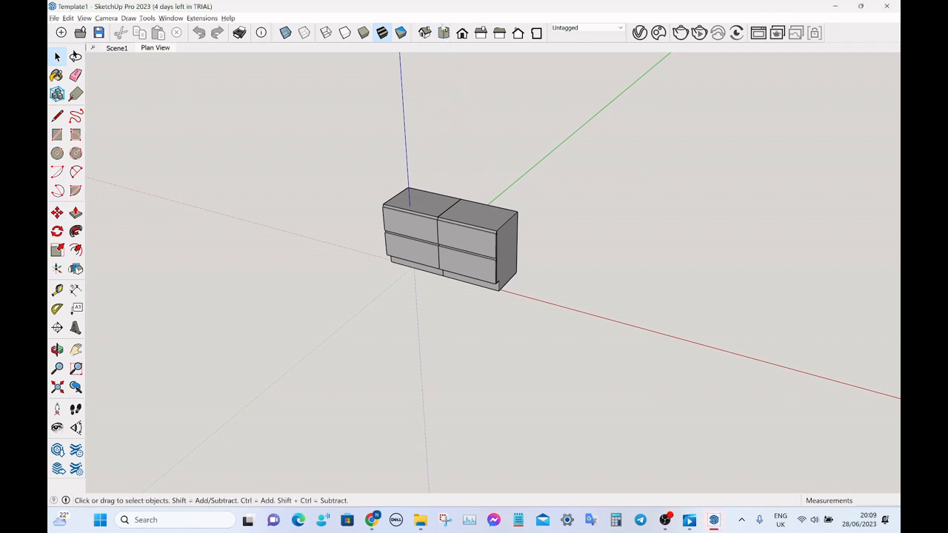
{"action": "left_click", "coordinate": [443, 33]}
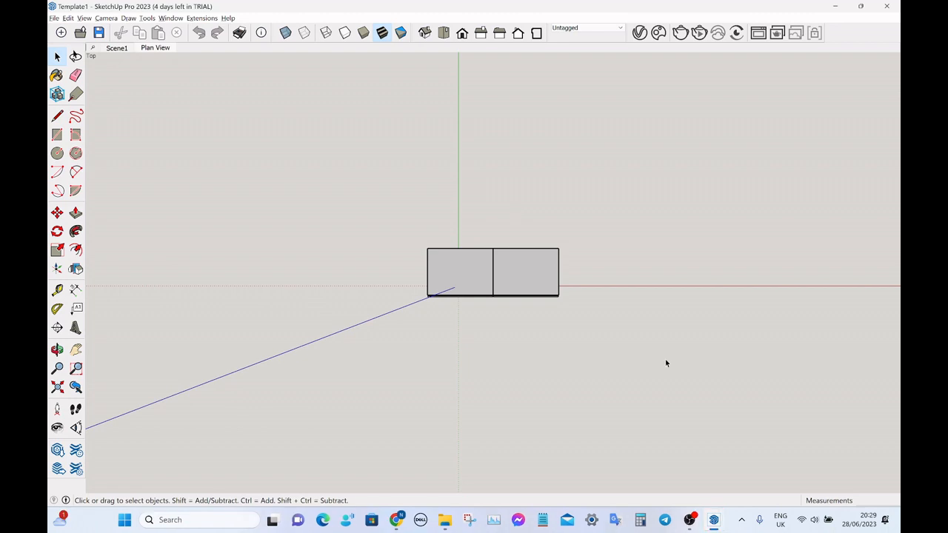
- Switch to the existing kitchen plan file and compare its top view in Perspective and Parallel Projection
{"action": "mouse_move", "coordinate": [713, 520]}
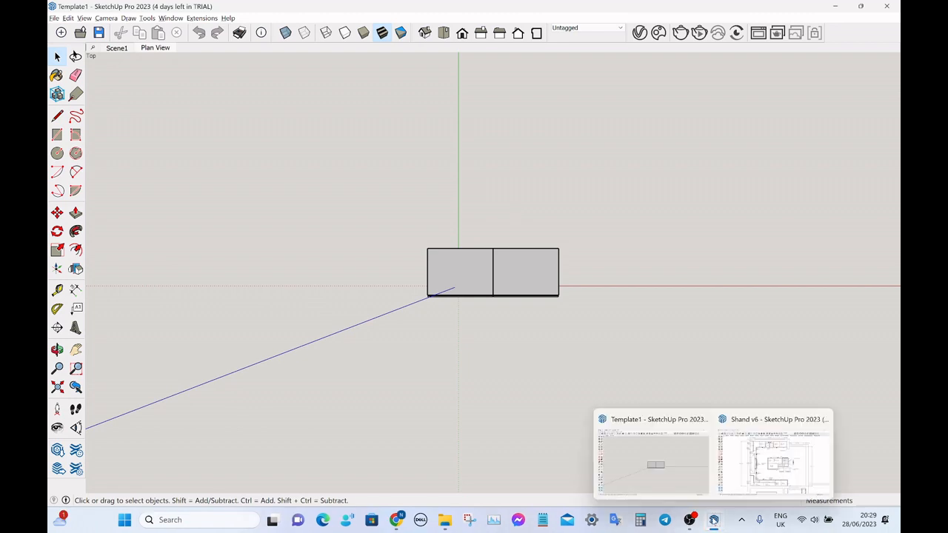
{"action": "left_click", "coordinate": [785, 444]}
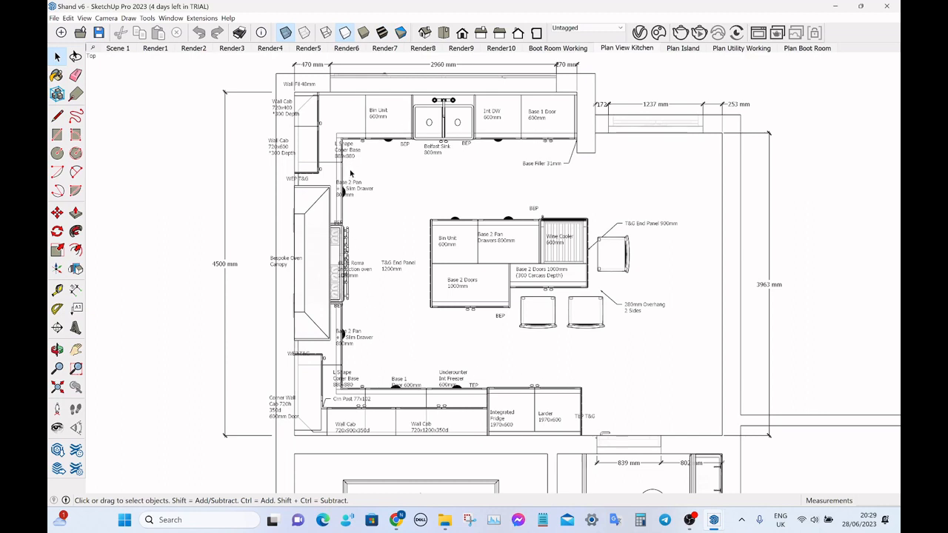
{"action": "left_click", "coordinate": [108, 18]}
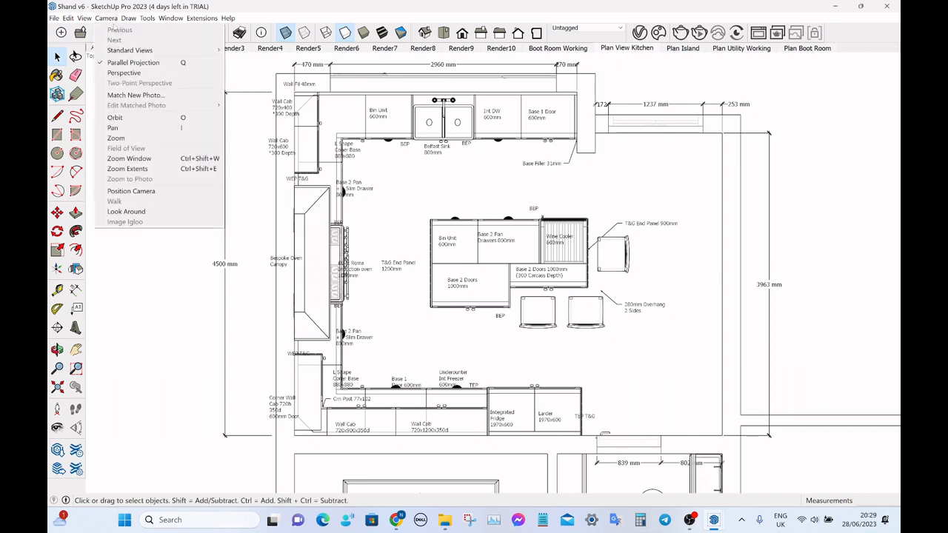
{"action": "left_click", "coordinate": [152, 72]}
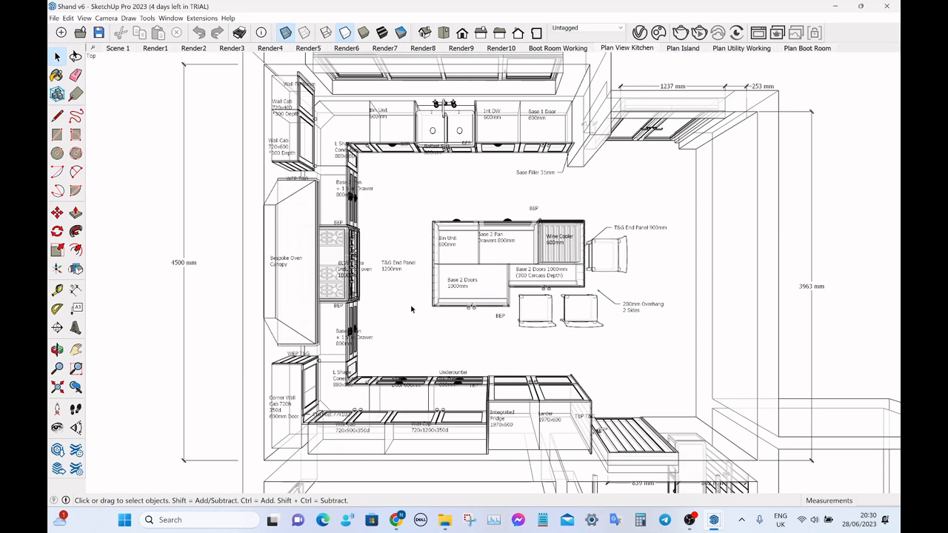
{"action": "left_click", "coordinate": [111, 17]}
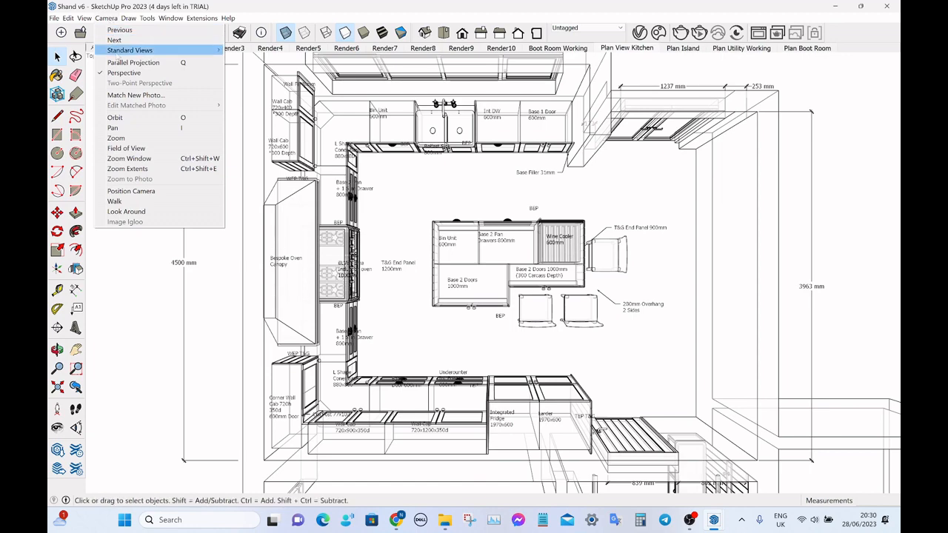
{"action": "left_click", "coordinate": [122, 63]}
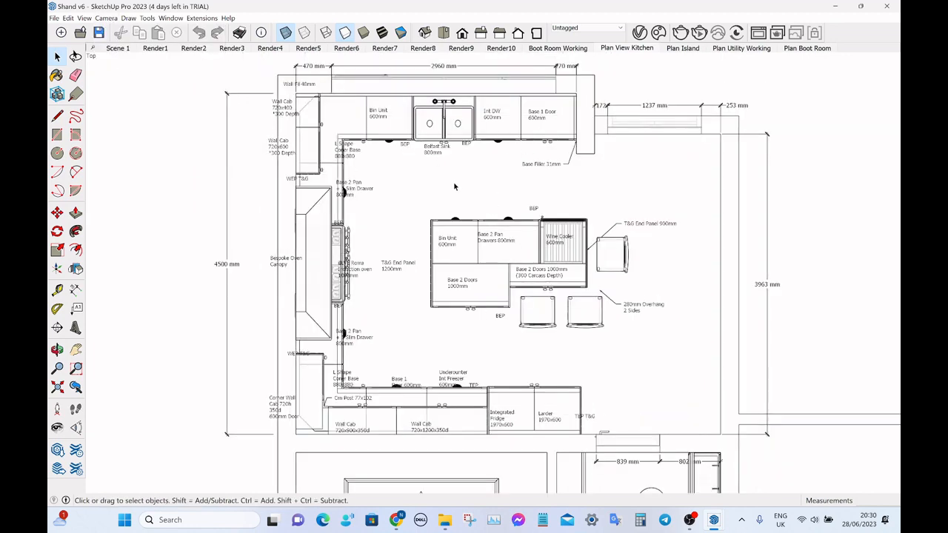
{"action": "scroll", "coordinate": [454, 187], "scroll_direction": "up", "scroll_amount": 2}
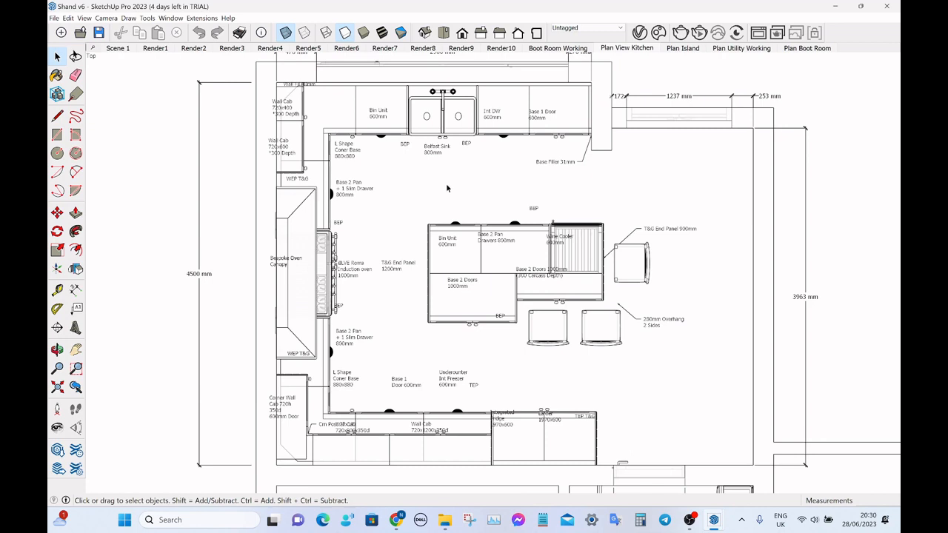
{"action": "key", "text": "shift+t"}
- Return to the Template1 file and set the Plan View camera to Parallel Projection
{"action": "mouse_move", "coordinate": [714, 522]}
{"action": "left_click", "coordinate": [680, 485]}
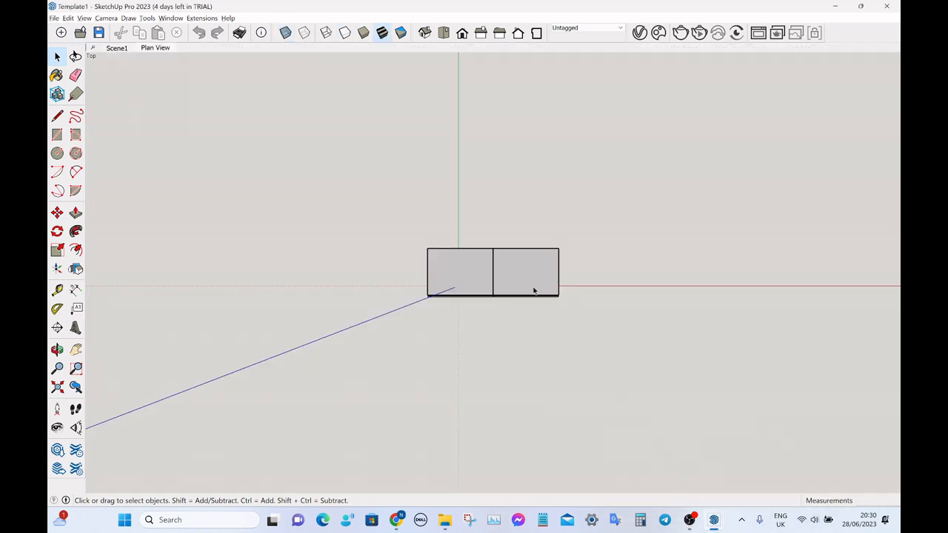
{"action": "left_click", "coordinate": [103, 18]}
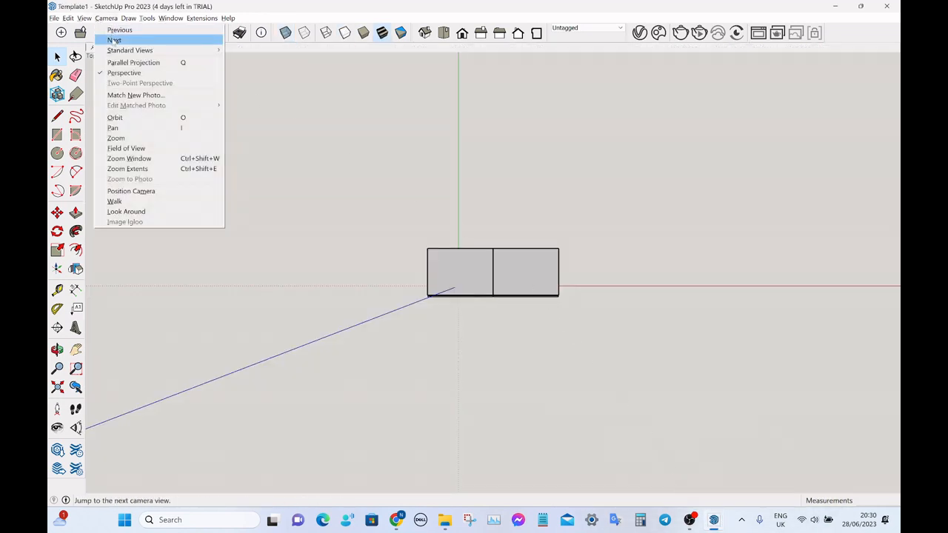
{"action": "left_click", "coordinate": [117, 62]}
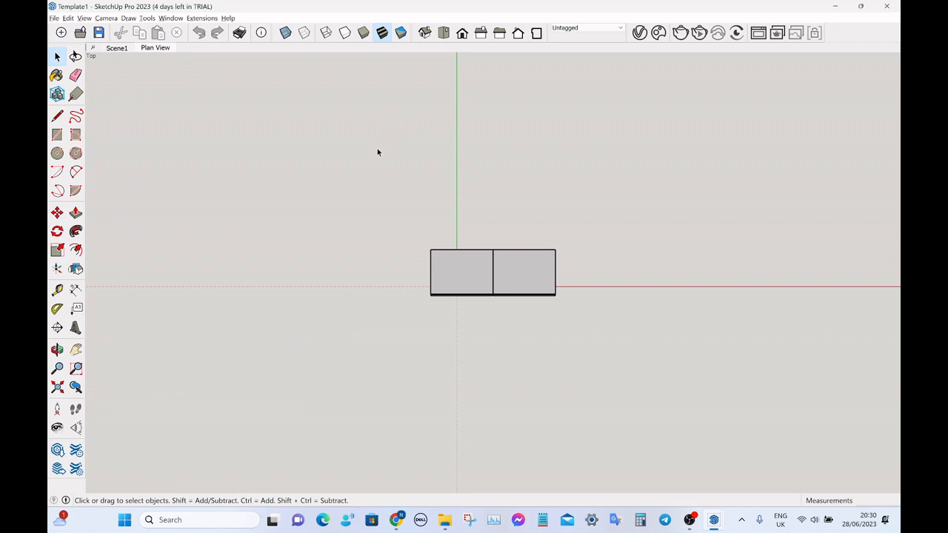
{"action": "scroll", "coordinate": [530, 318], "scroll_direction": "up", "scroll_amount": 1}
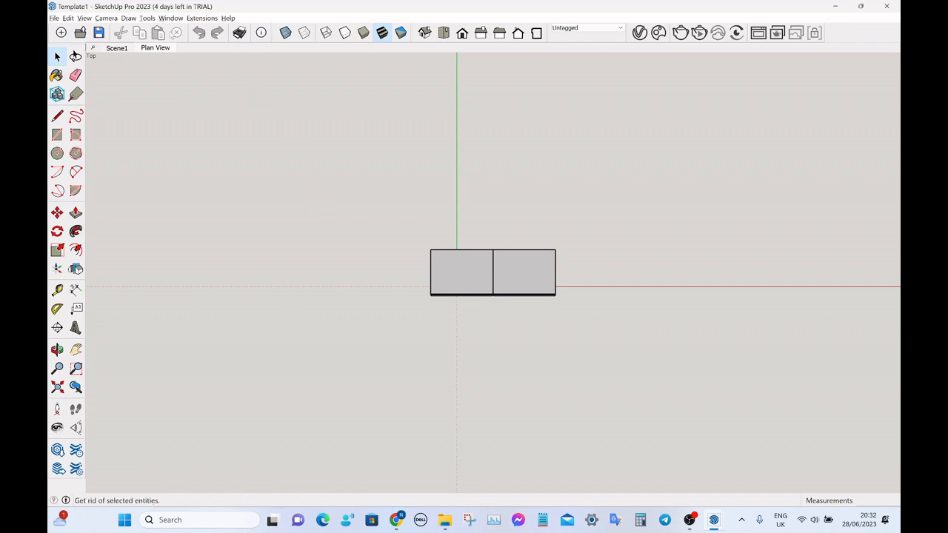
- Show the Default Tray, apply the HiddenLine style from Default Styles, and close the tray
{"action": "left_click", "coordinate": [171, 18]}
{"action": "mouse_move", "coordinate": [222, 30]}
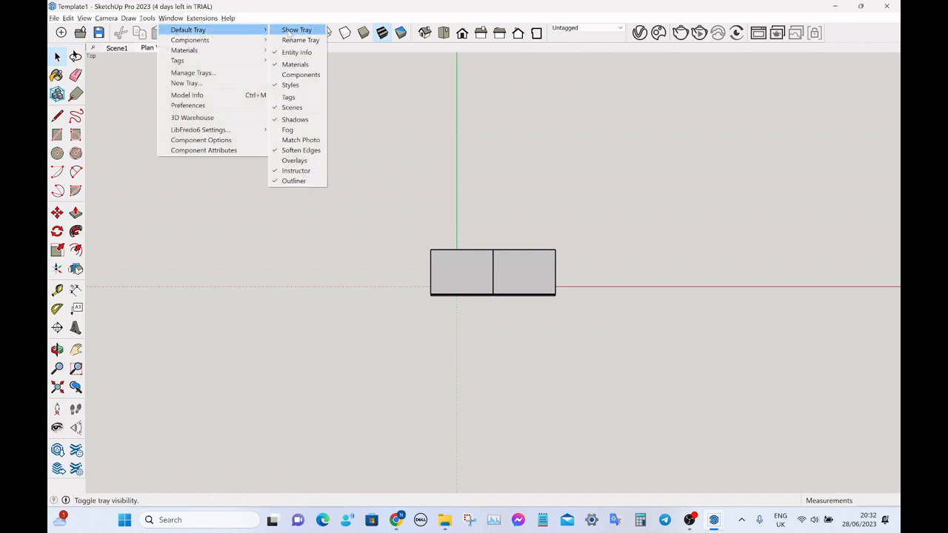
{"action": "left_click", "coordinate": [304, 28]}
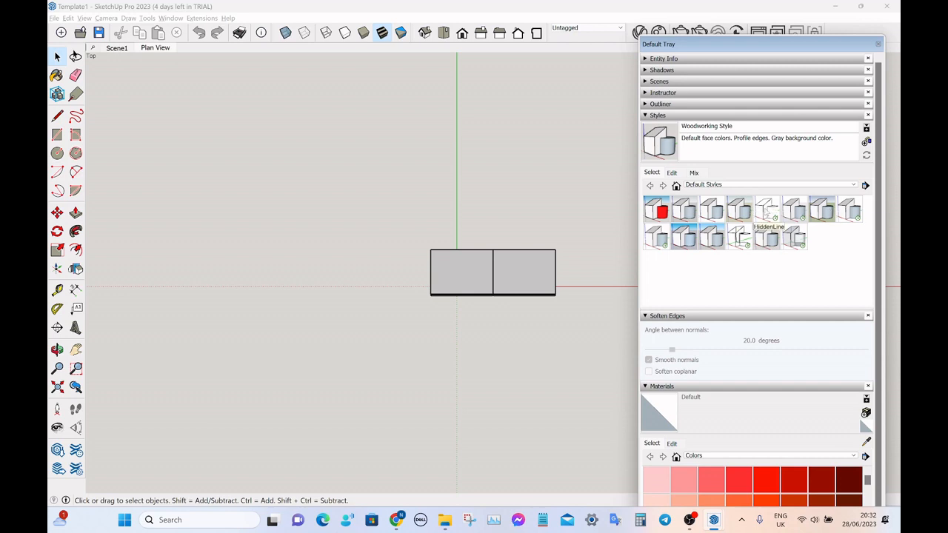
{"action": "left_click", "coordinate": [771, 215]}
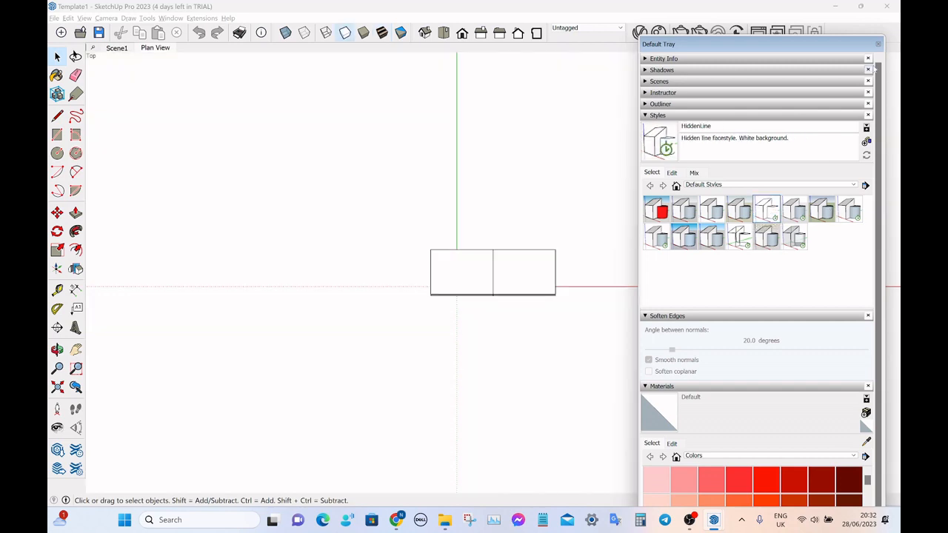
{"action": "left_click", "coordinate": [878, 44]}
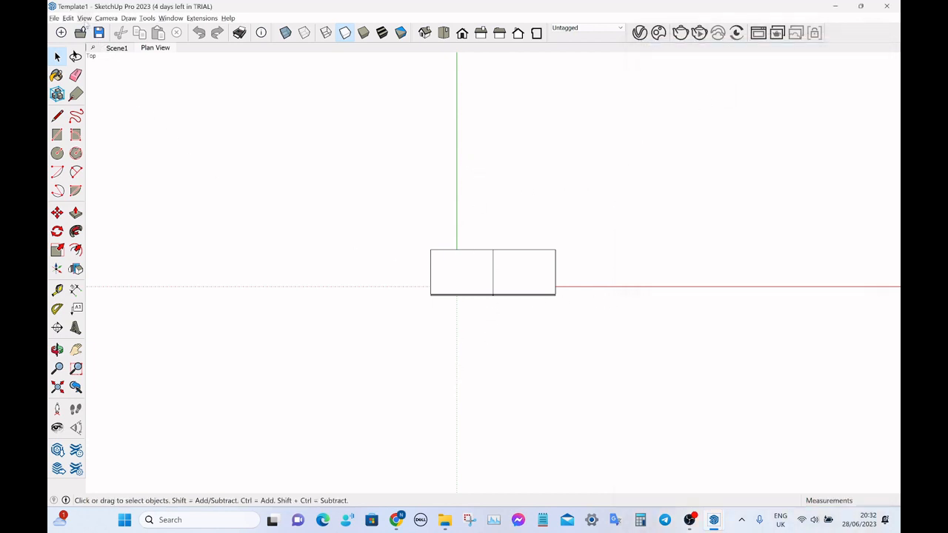
- Hide the model axes and update the Plan View scene, saving the changes as a new style
{"action": "left_click", "coordinate": [83, 17]}
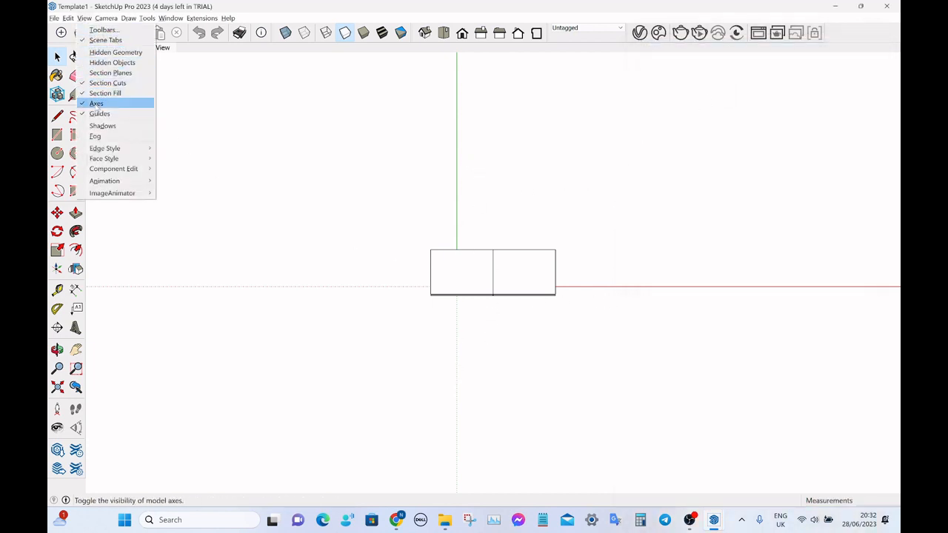
{"action": "left_click", "coordinate": [95, 104]}
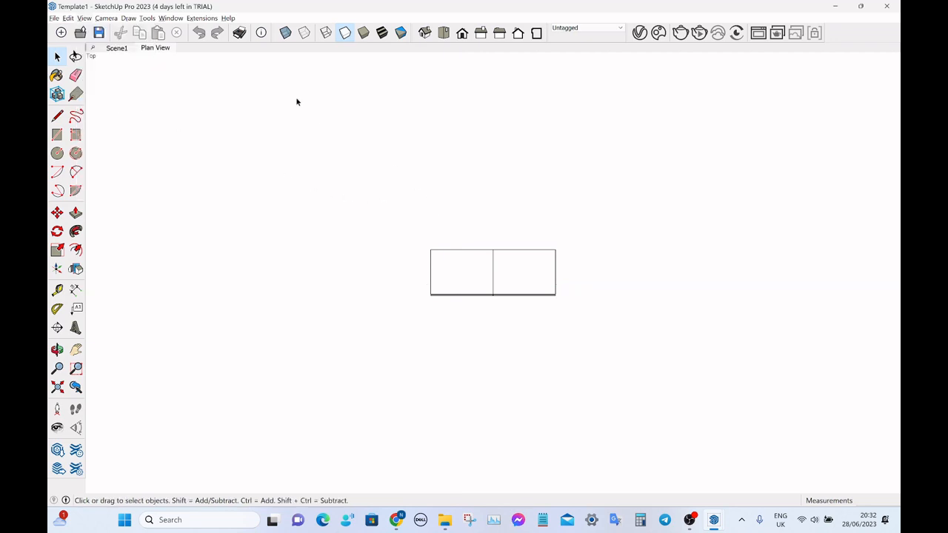
{"action": "right_click", "coordinate": [165, 53]}
{"action": "left_click", "coordinate": [185, 92]}
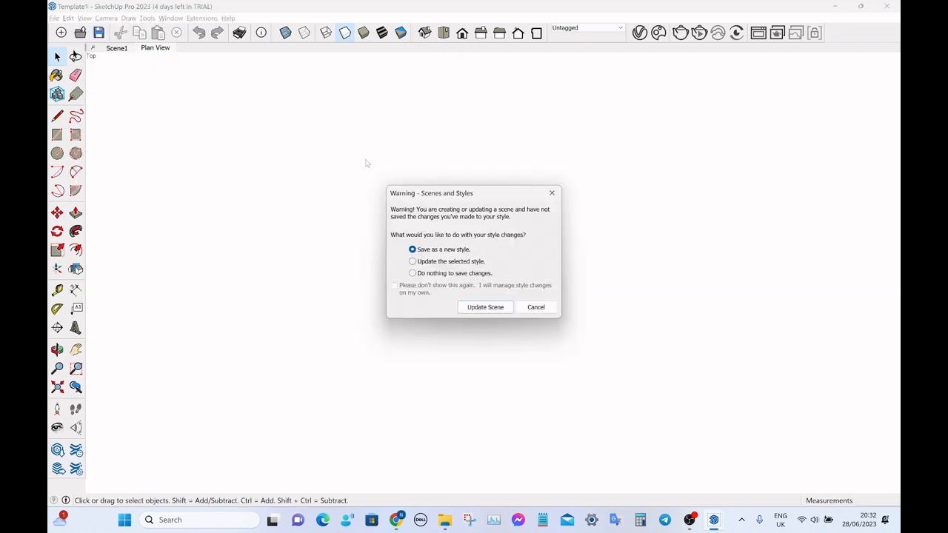
{"action": "left_click", "coordinate": [502, 309]}
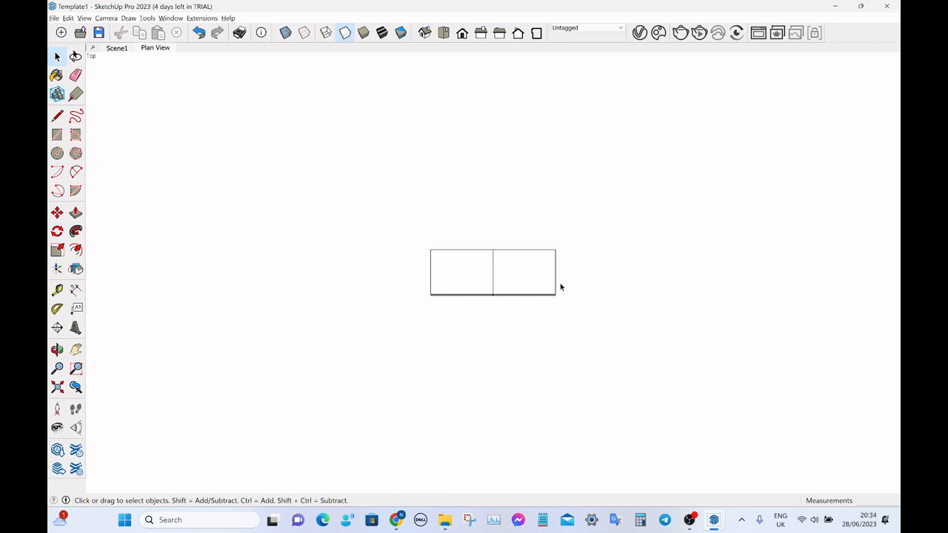
- Turn on the X-Ray face style for the plan of the drawer units
{"action": "left_click", "coordinate": [286, 34]}
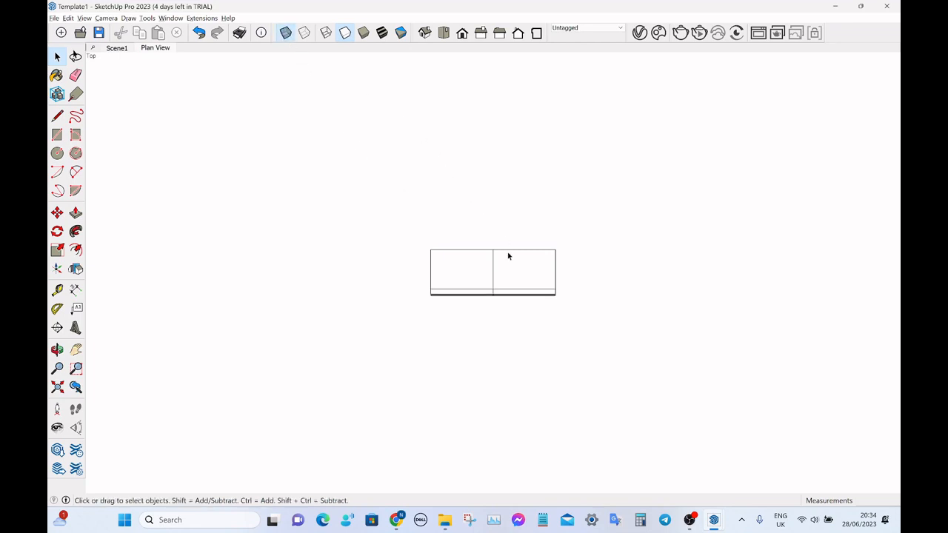
{"action": "scroll", "coordinate": [525, 274], "scroll_direction": "up", "scroll_amount": 2}
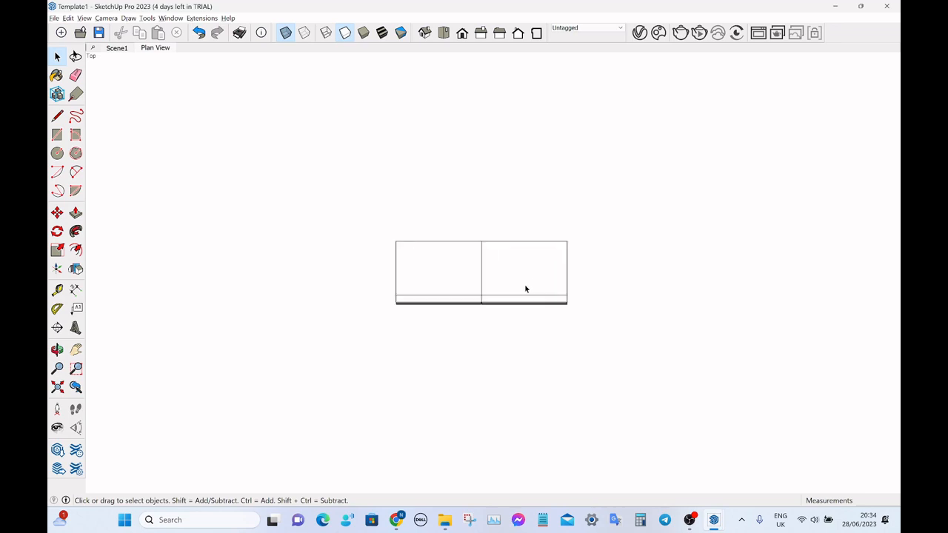
- Move the right-hand drawer unit about 2' 7 5/16" away from its neighbour, return it to its original place and deselect it
{"action": "left_click", "coordinate": [522, 280]}
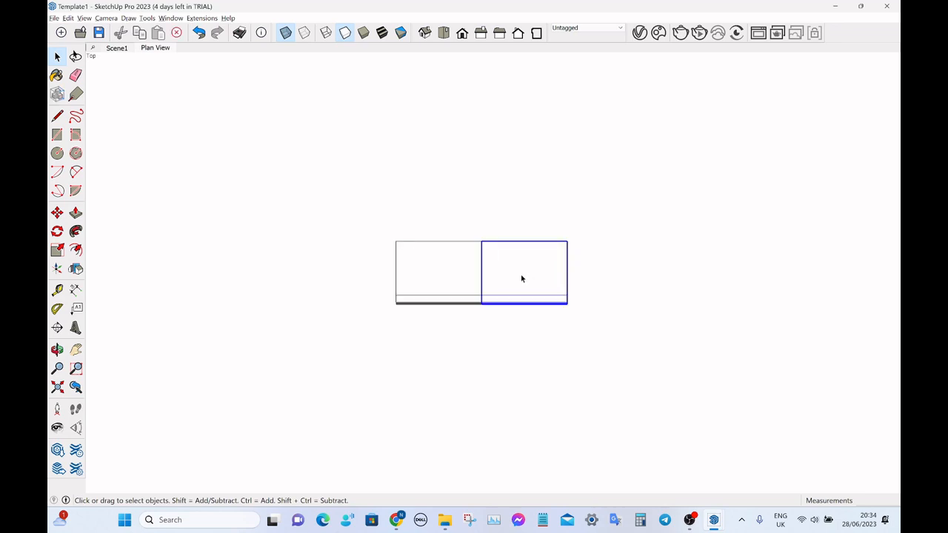
{"action": "key", "text": "m"}
{"action": "left_click", "coordinate": [482, 241]}
{"action": "left_click", "coordinate": [568, 241]}
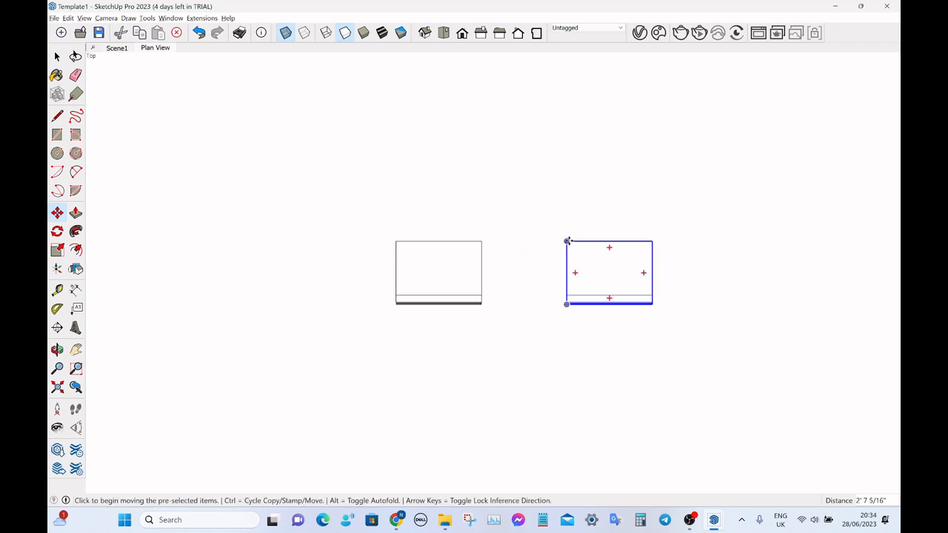
{"action": "left_click", "coordinate": [568, 241]}
{"action": "left_click", "coordinate": [482, 241]}
{"action": "key", "text": "space"}
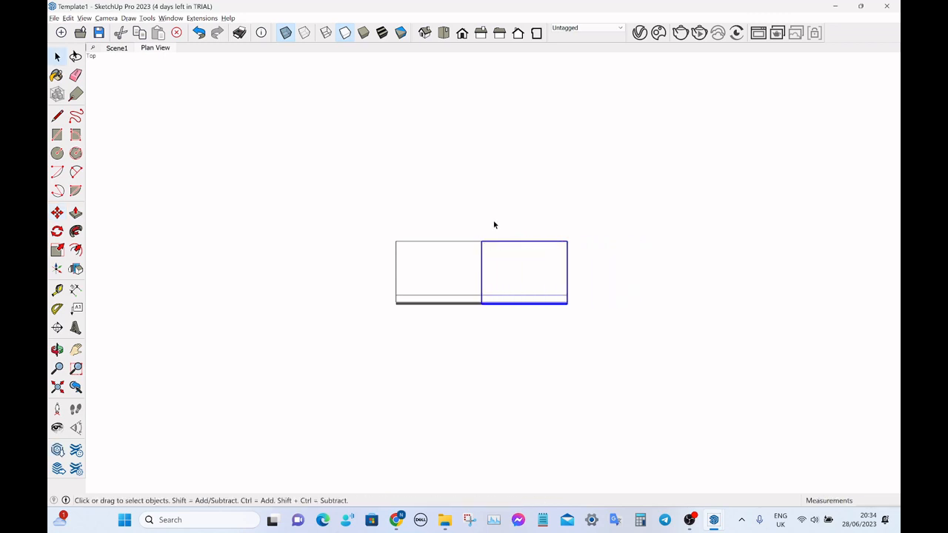
{"action": "left_click", "coordinate": [571, 215]}
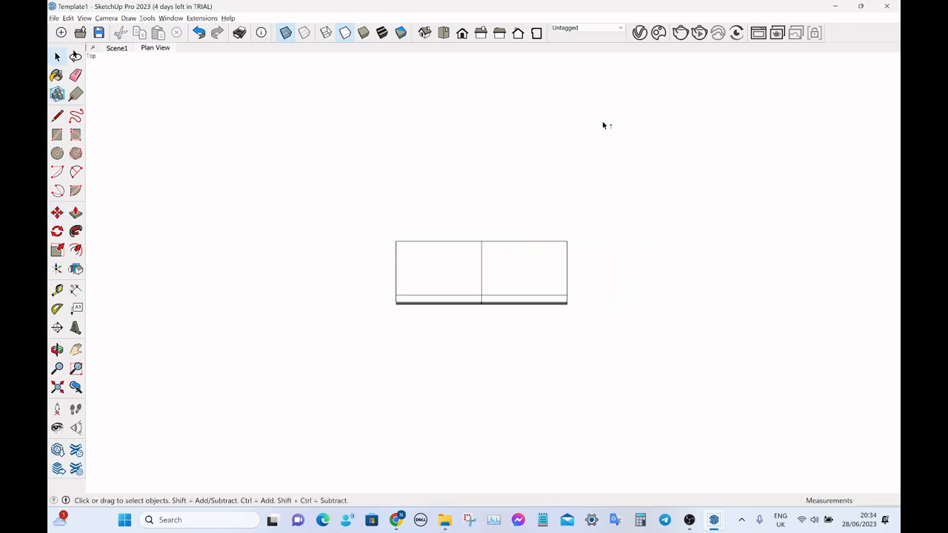
- Update the Plan View scene with the X-Ray display, saving the changes as a new style
{"action": "right_click", "coordinate": [163, 54]}
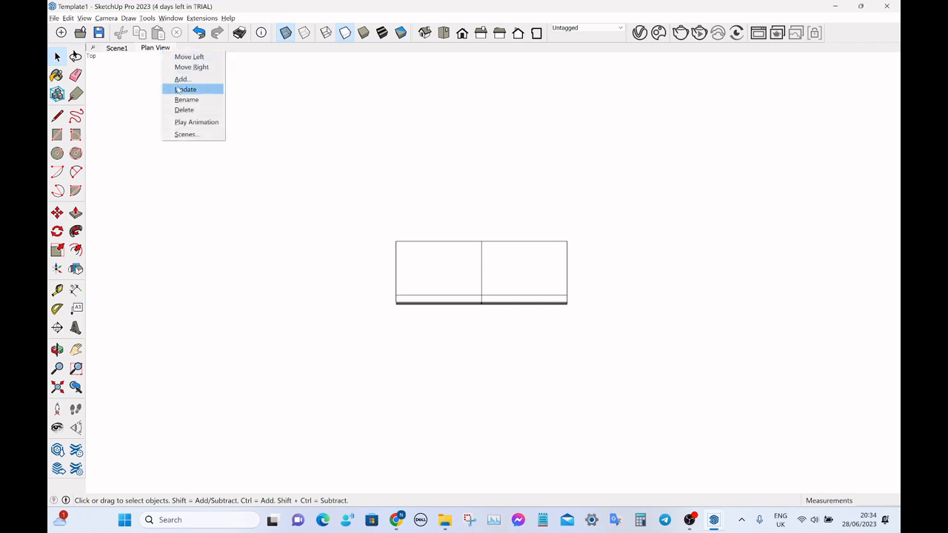
{"action": "left_click", "coordinate": [179, 90]}
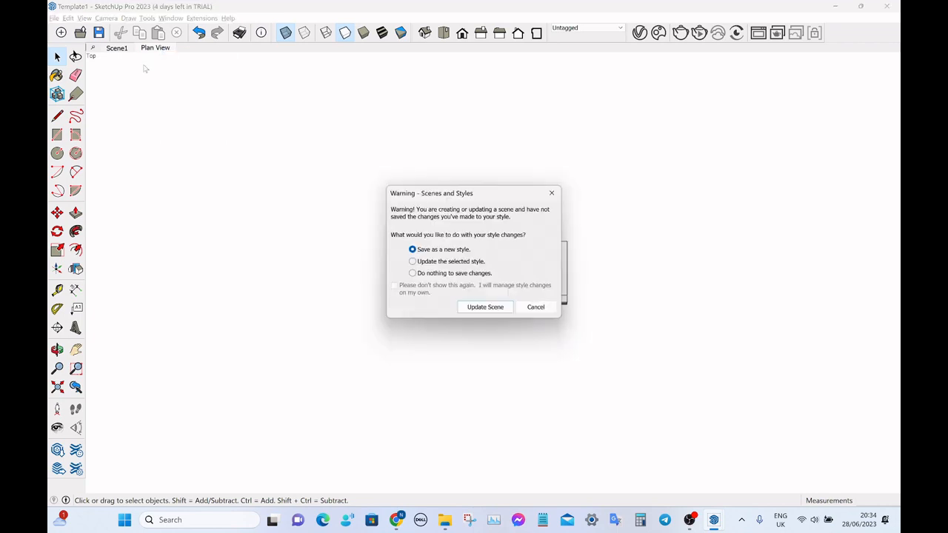
{"action": "left_click", "coordinate": [485, 307]}
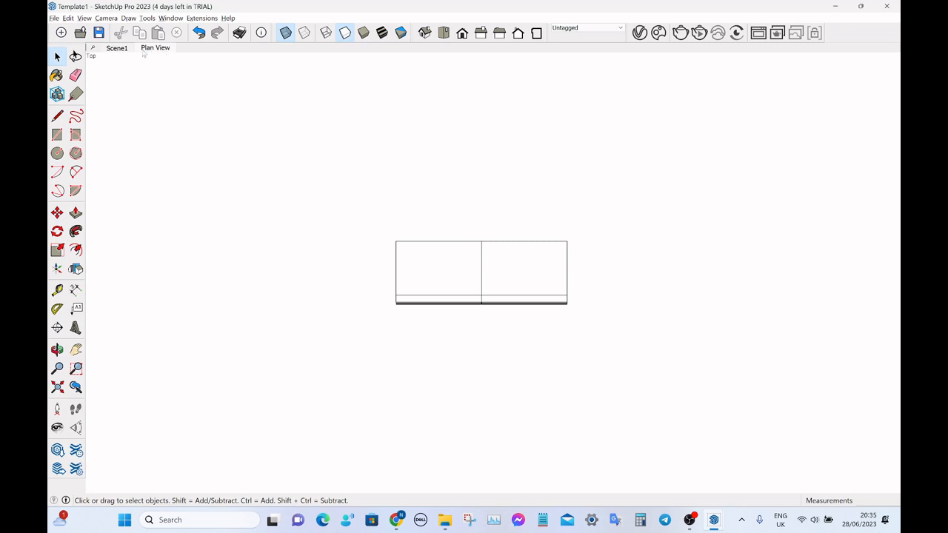
- Switch to Scene1 and disable scene transitions in the Animation settings of Model Info
{"action": "left_click", "coordinate": [117, 49]}
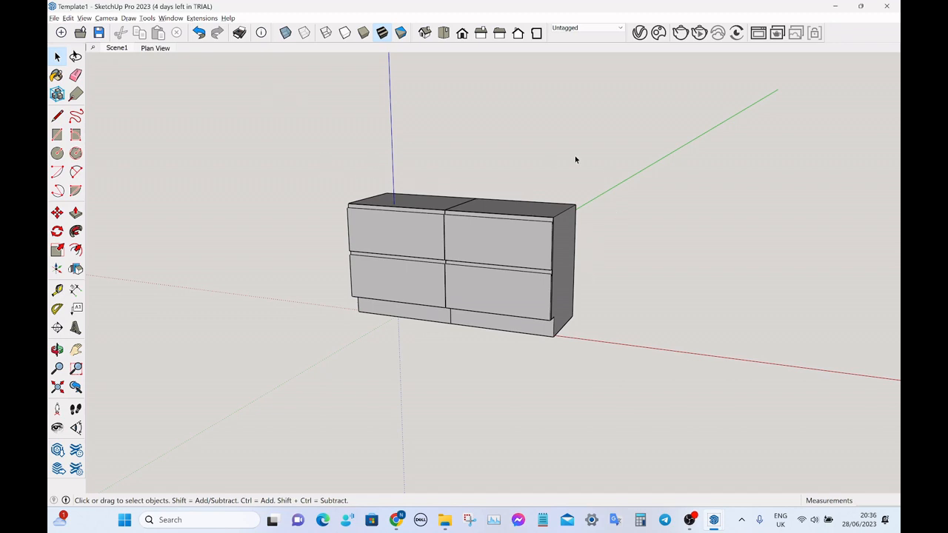
{"action": "left_click", "coordinate": [261, 33]}
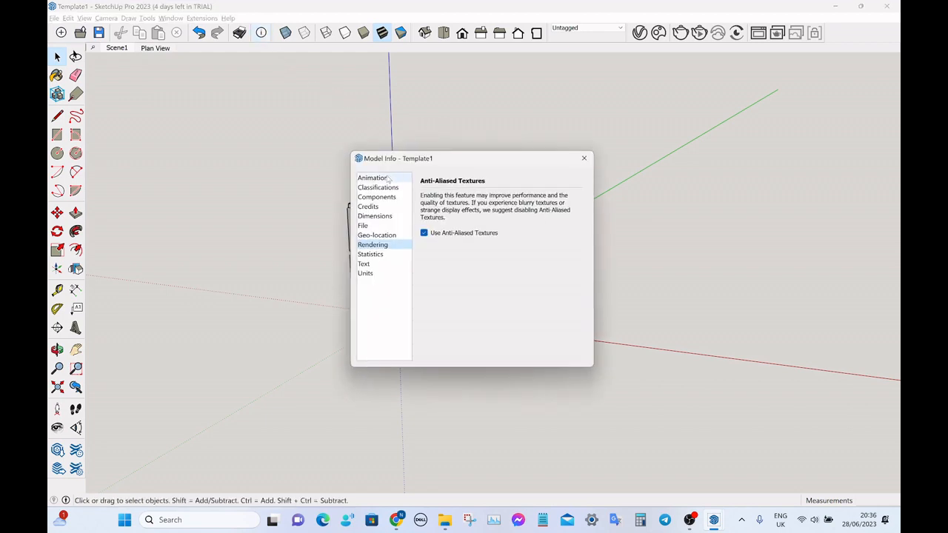
{"action": "left_click", "coordinate": [379, 178]}
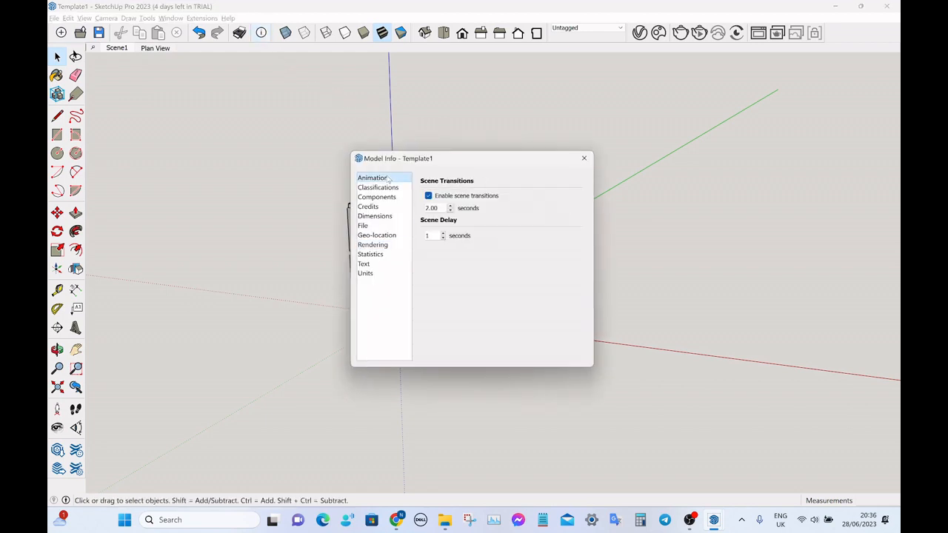
{"action": "left_click", "coordinate": [429, 197]}
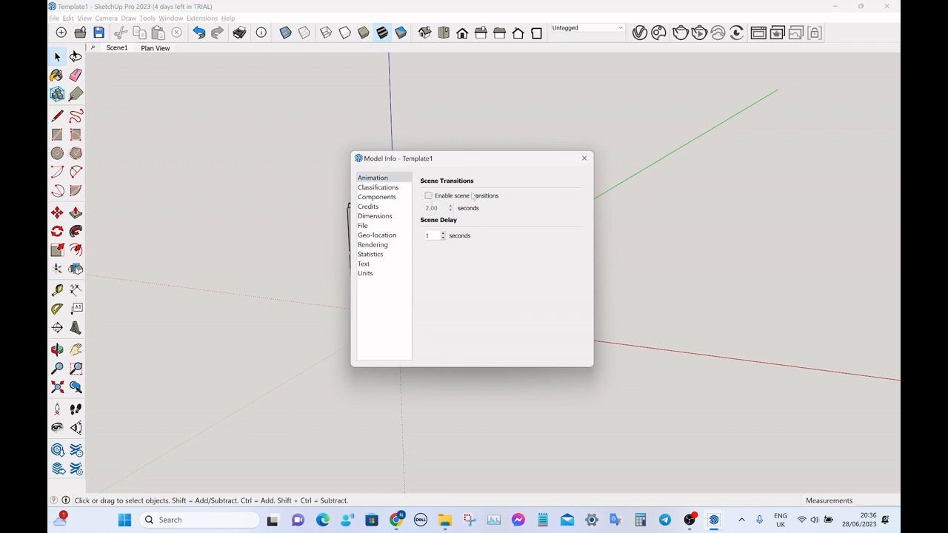
{"action": "left_click", "coordinate": [583, 158]}
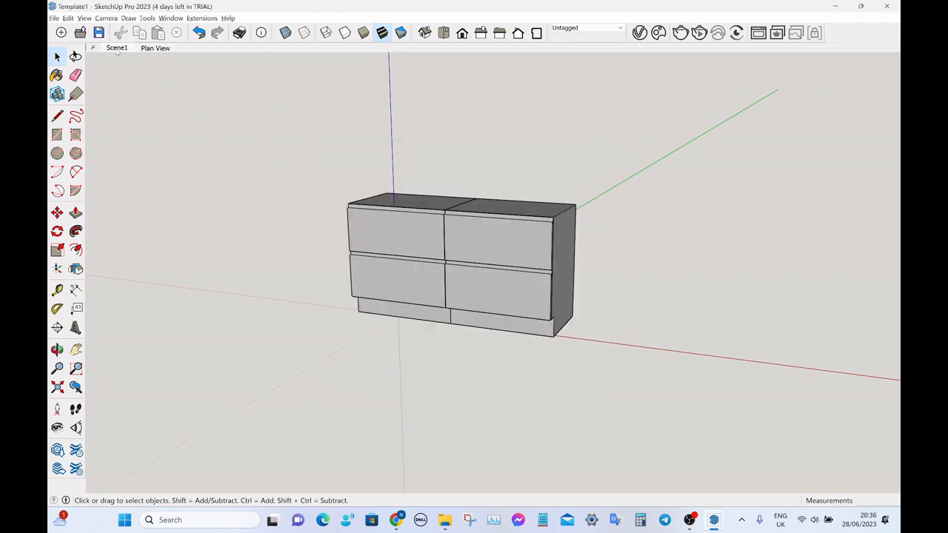
- Alternate between the Plan View scene and Scene1 to check how the scenes change, ending on Scene1
{"action": "left_click", "coordinate": [152, 48]}
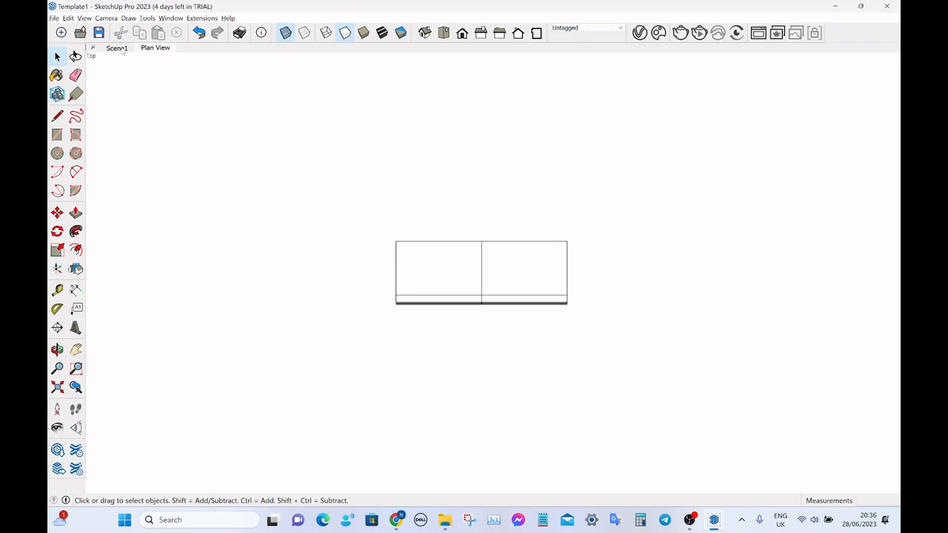
{"action": "left_click", "coordinate": [123, 48]}
{"action": "left_click", "coordinate": [152, 48]}
{"action": "left_click", "coordinate": [119, 48]}
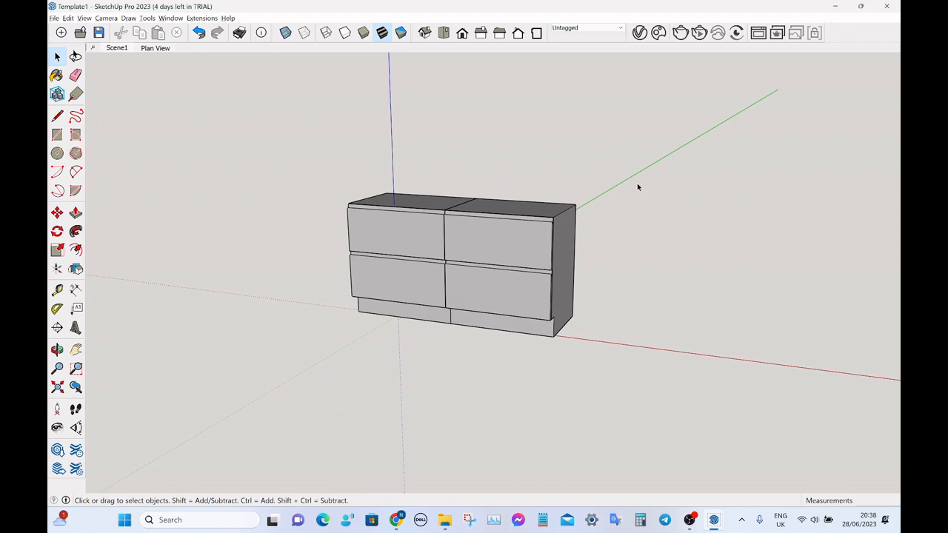
- Set the model's measurement units to decimal millimetres with a display precision of 0 mm
{"action": "left_click", "coordinate": [261, 33]}
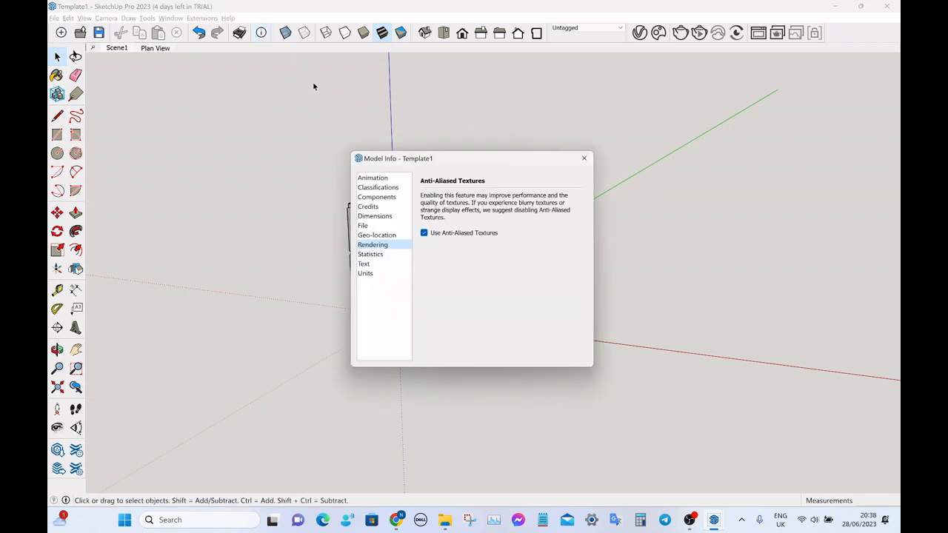
{"action": "left_click_drag", "start_coordinate": [475, 163], "coordinate": [283, 108]}
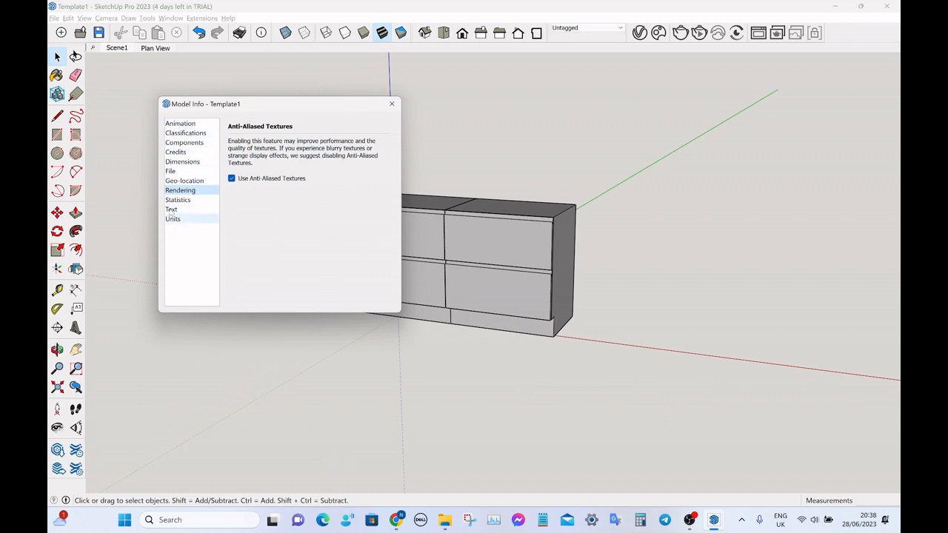
{"action": "left_click", "coordinate": [174, 220]}
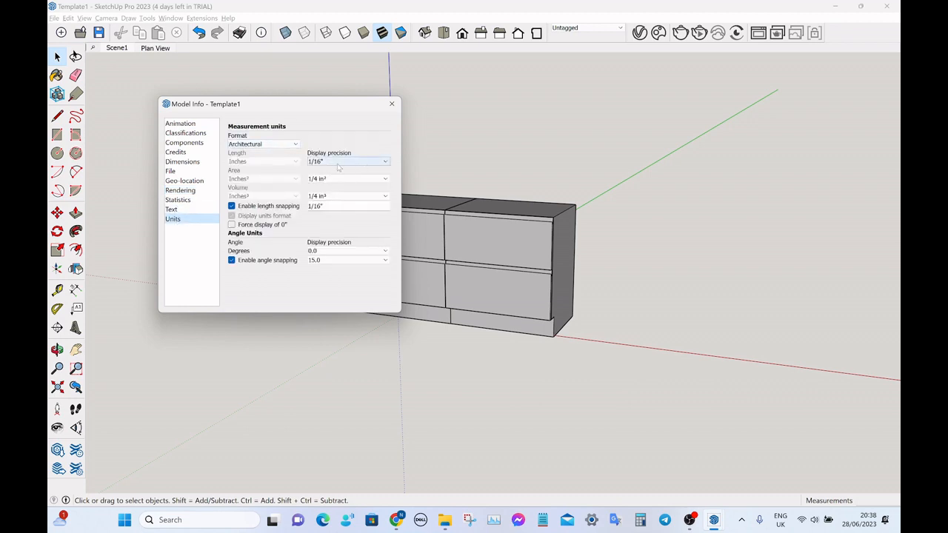
{"action": "left_click", "coordinate": [294, 144]}
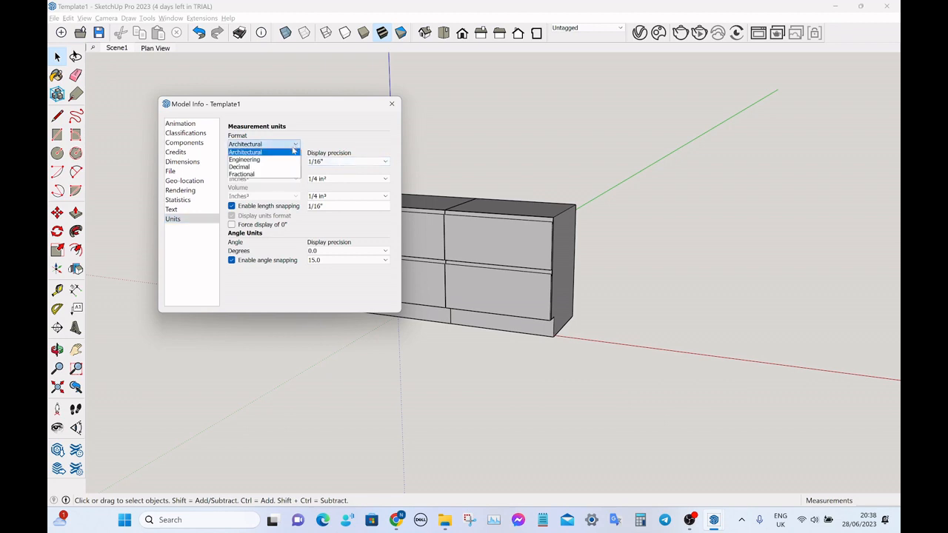
{"action": "left_click", "coordinate": [275, 169]}
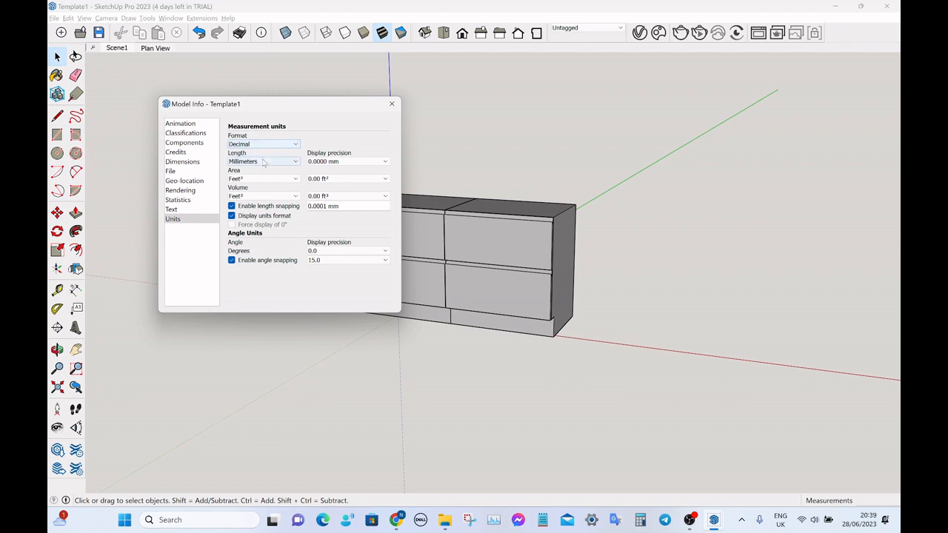
{"action": "left_click", "coordinate": [355, 162]}
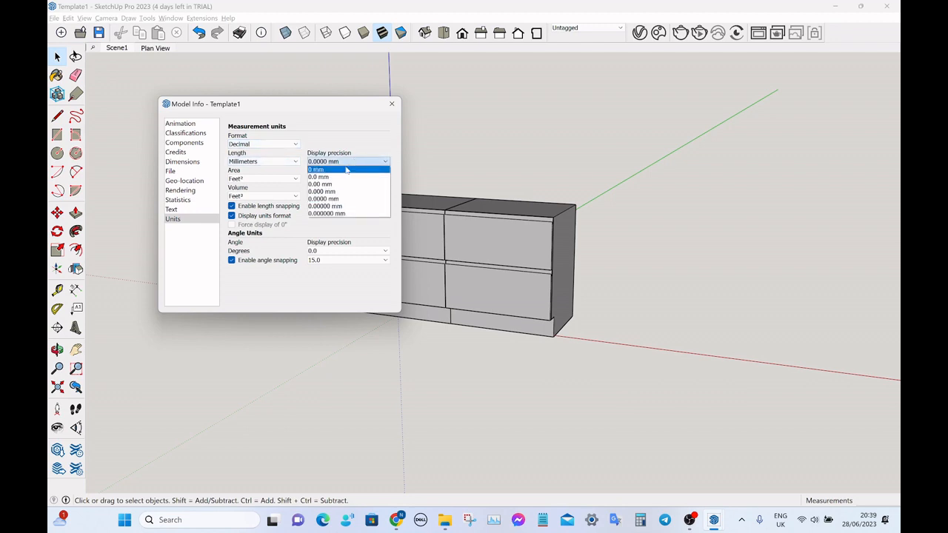
{"action": "left_click", "coordinate": [346, 170]}
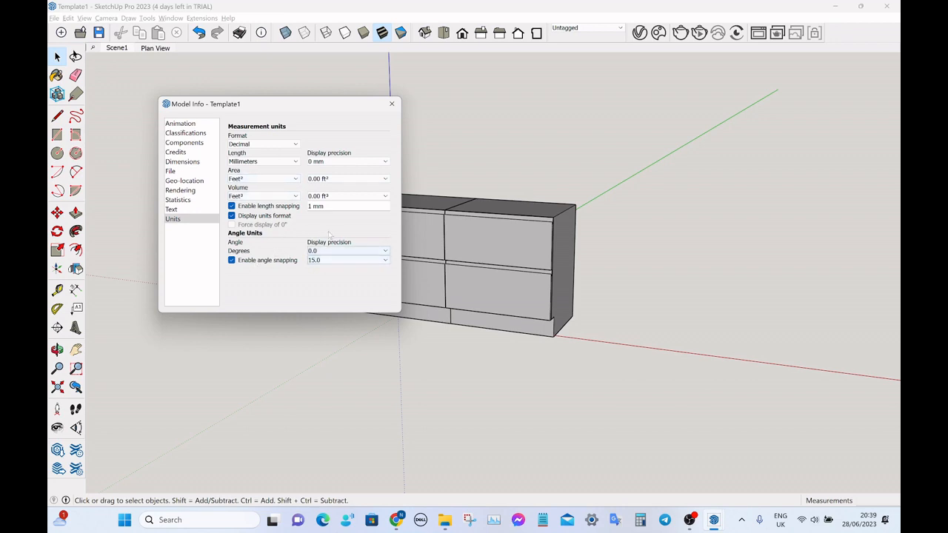
- Set both the leader text and the screen text size to 7 points in the model's text settings
{"action": "left_click", "coordinate": [190, 212]}
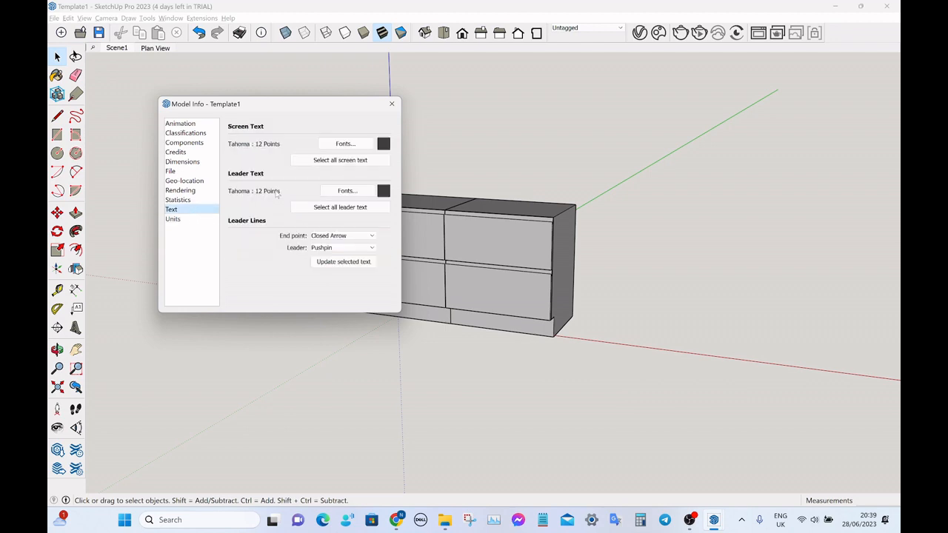
{"action": "left_click", "coordinate": [347, 190]}
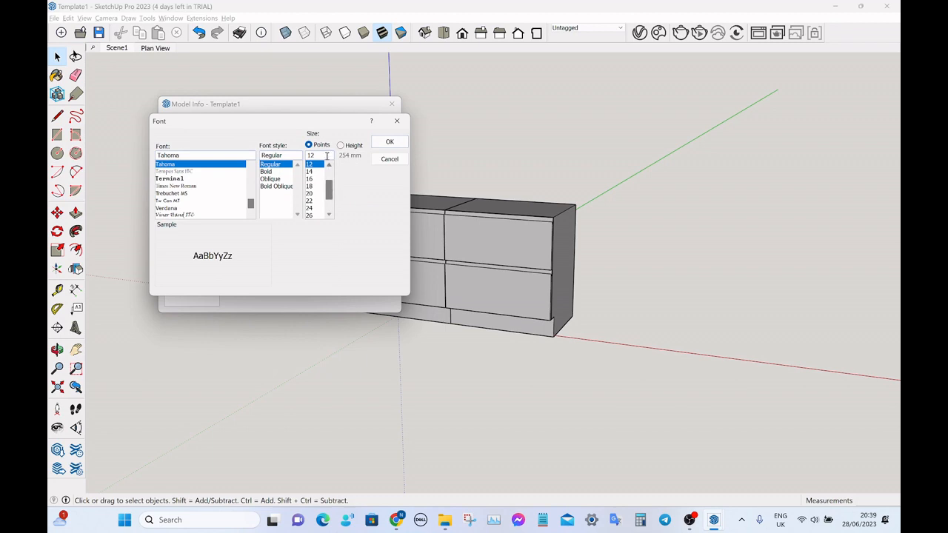
{"action": "double_click", "coordinate": [311, 155]}
{"action": "type", "text": "7"}
{"action": "key", "text": "Return"}
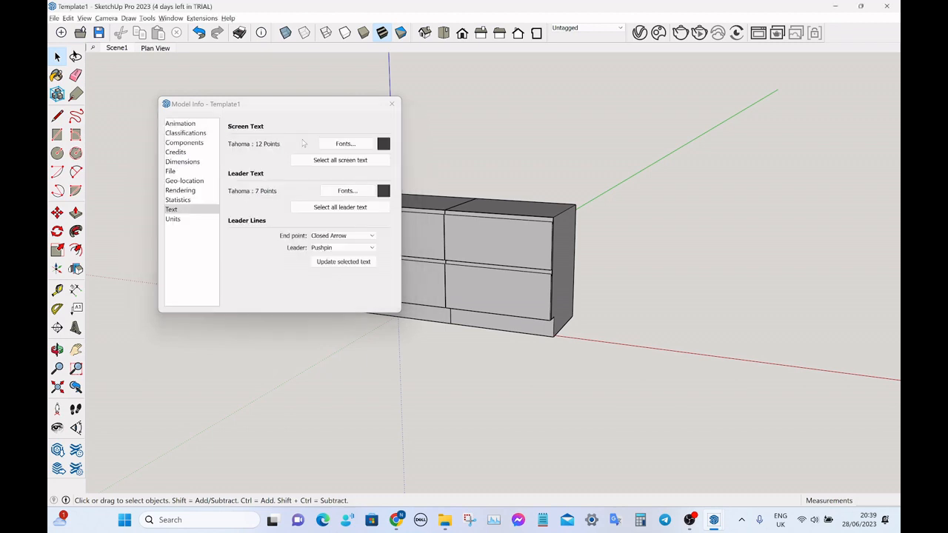
{"action": "left_click", "coordinate": [349, 142]}
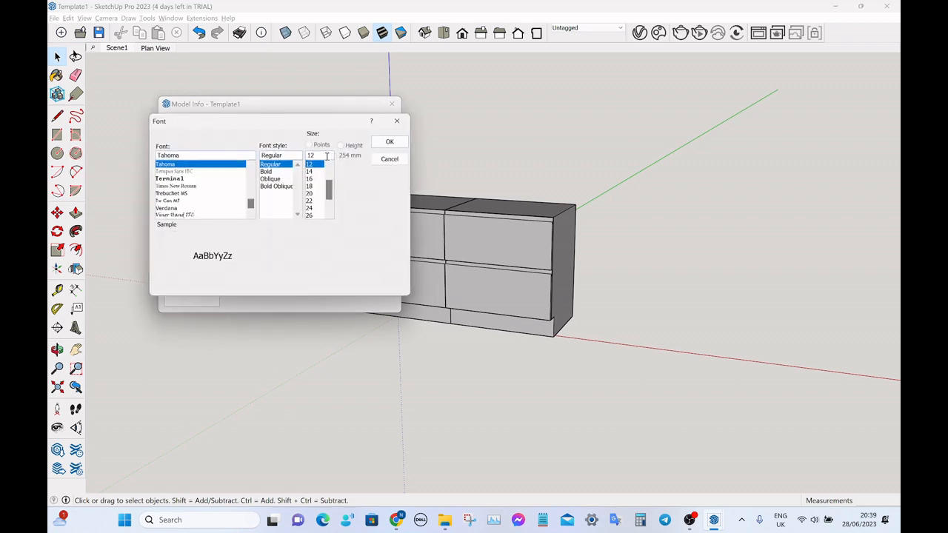
{"action": "double_click", "coordinate": [311, 155]}
{"action": "type", "text": "7"}
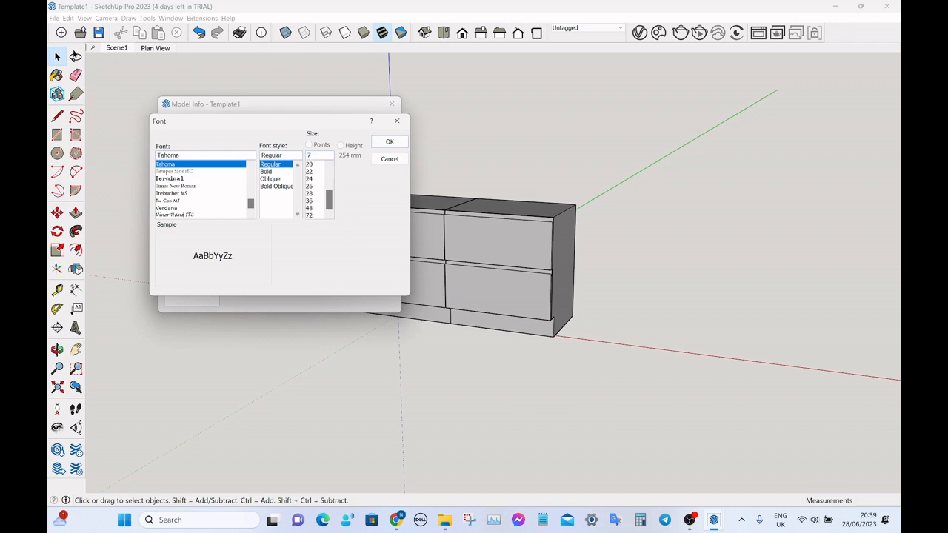
{"action": "key", "text": "Return"}
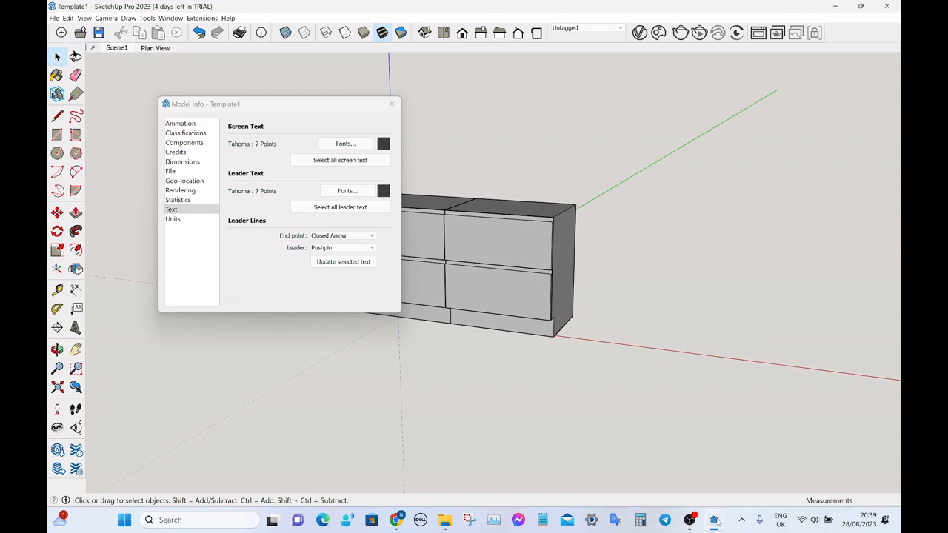
- Switch to the existing kitchen drawing, examine its annotations and dimensions in the Plan View Kitchen scene, and return to the Template1 model
{"action": "mouse_move", "coordinate": [715, 519]}
{"action": "left_click", "coordinate": [778, 455]}
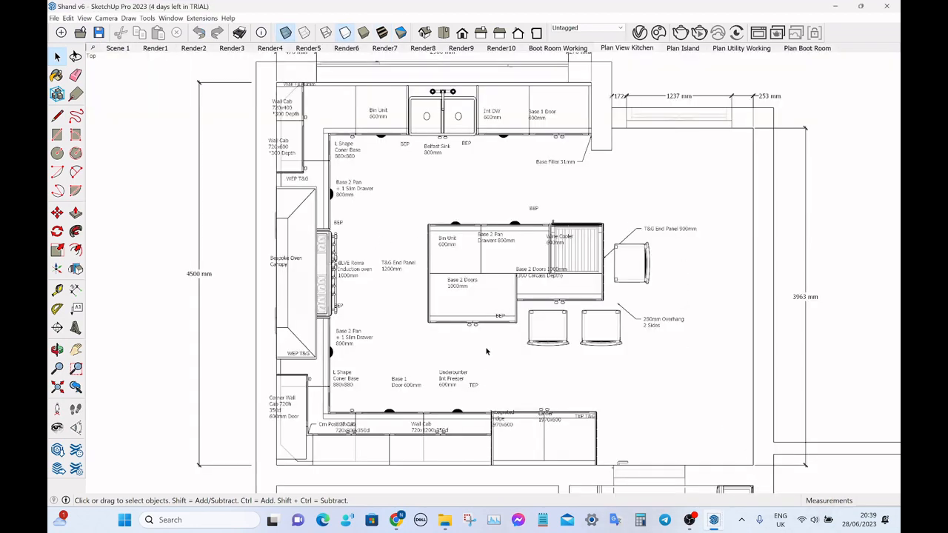
{"action": "left_click", "coordinate": [643, 49]}
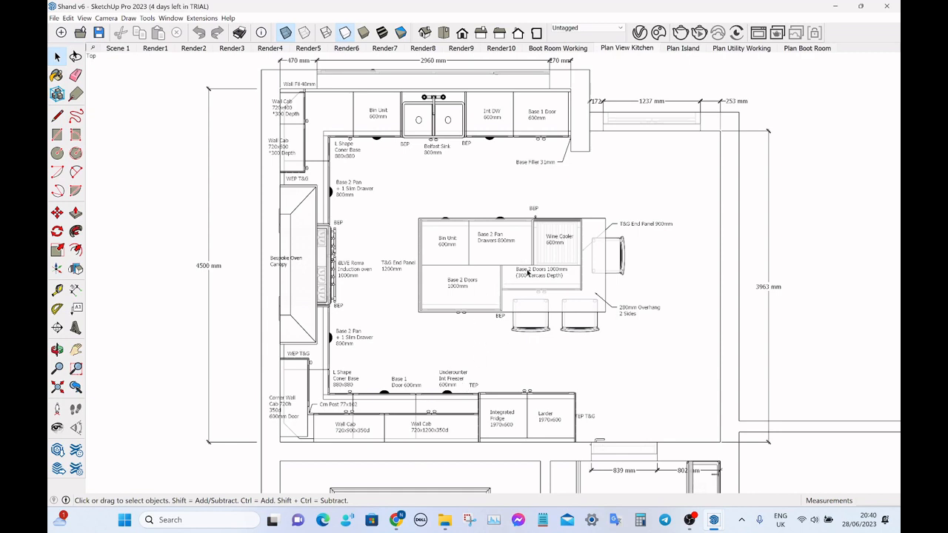
{"action": "mouse_move", "coordinate": [714, 520]}
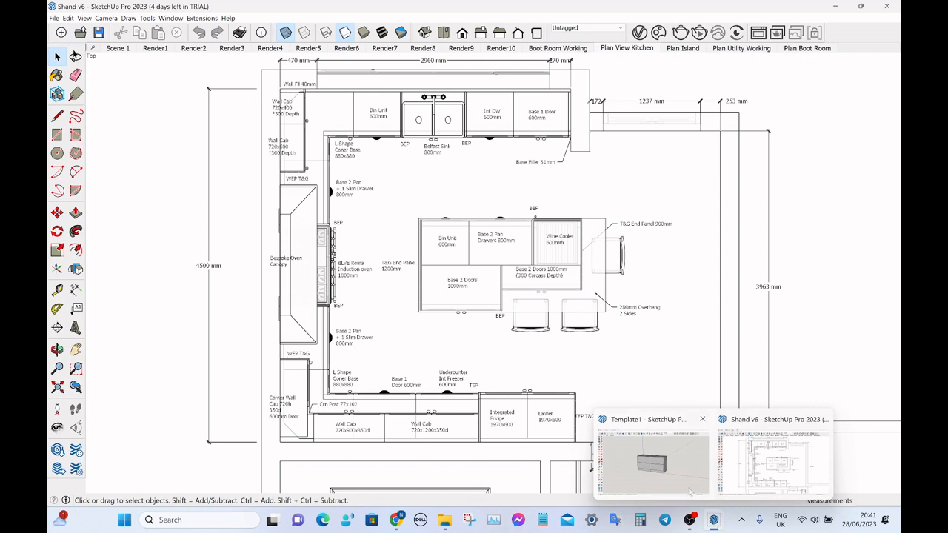
{"action": "left_click", "coordinate": [678, 478]}
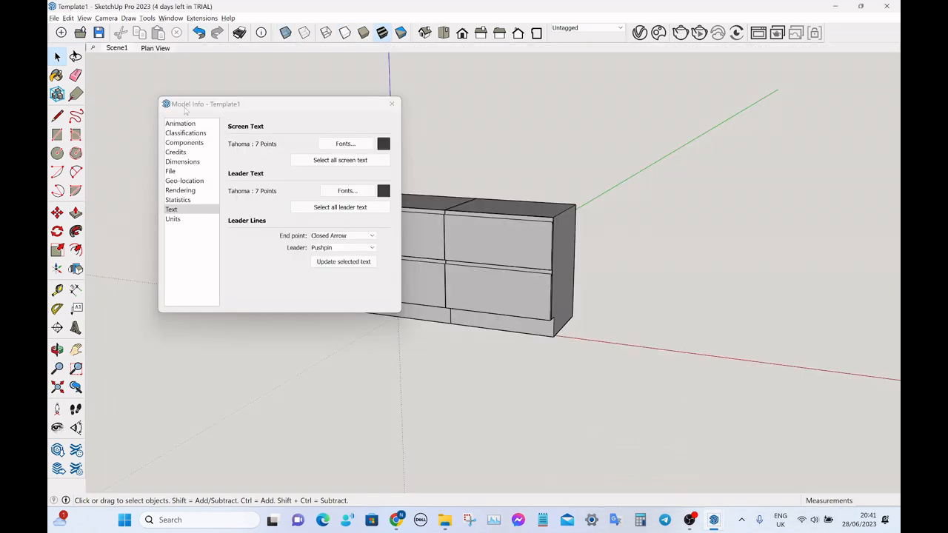
- Review the Model Info categories from Statistics up through Dimensions to Animation, and close the dialog
{"action": "left_click", "coordinate": [188, 200]}
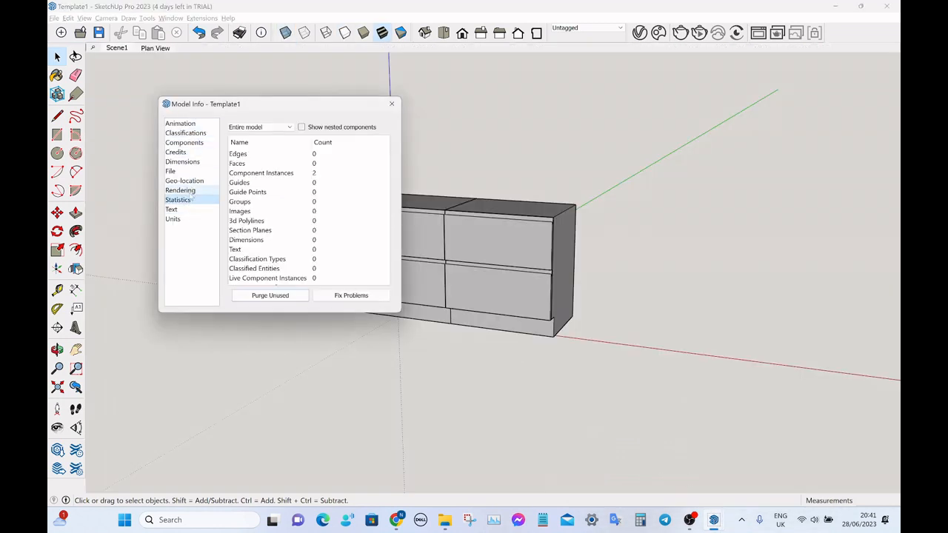
{"action": "left_click", "coordinate": [187, 191]}
{"action": "left_click", "coordinate": [187, 181]}
{"action": "left_click", "coordinate": [187, 172]}
{"action": "left_click", "coordinate": [187, 162]}
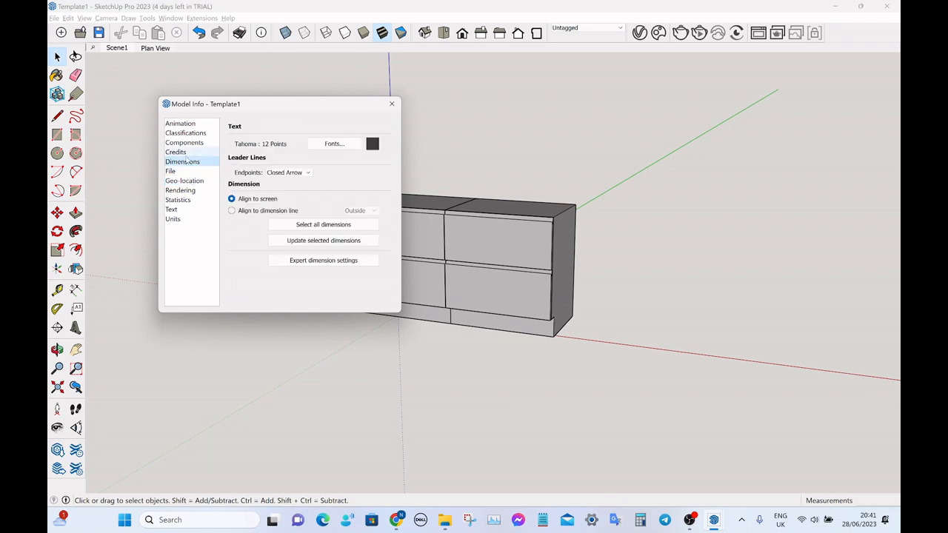
{"action": "left_click", "coordinate": [186, 152]}
{"action": "left_click", "coordinate": [186, 142]}
{"action": "left_click", "coordinate": [189, 133]}
{"action": "left_click", "coordinate": [193, 125]}
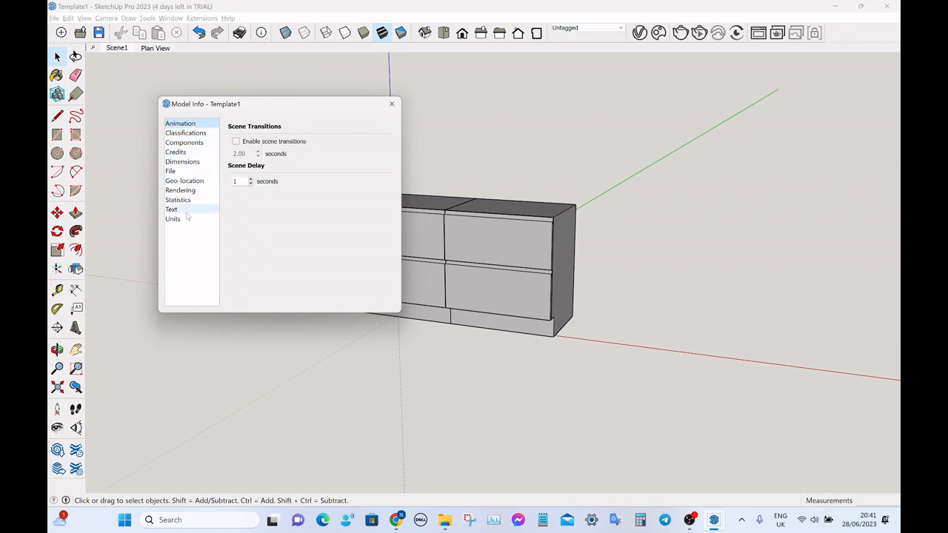
{"action": "left_click", "coordinate": [390, 104]}
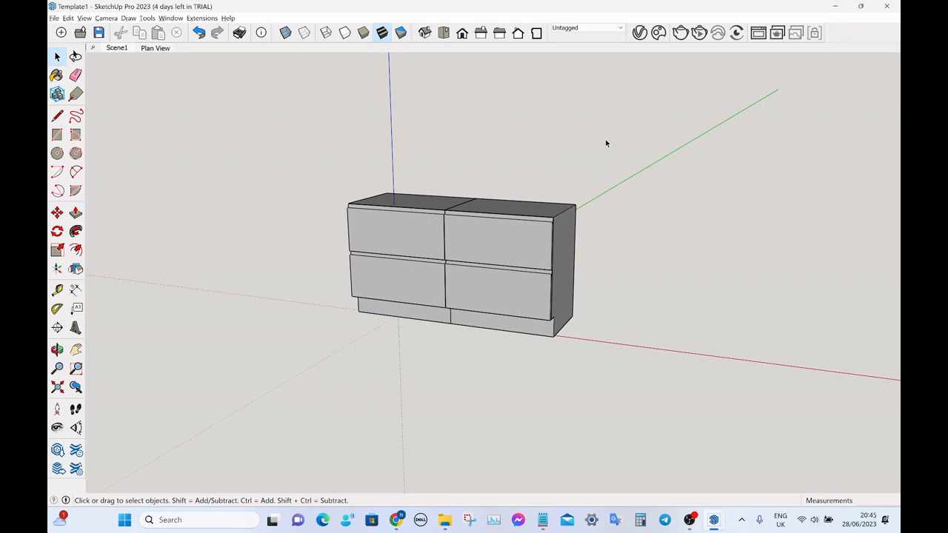
- Check the available tags and collapse the Styles and Materials sections of the Default Tray to reach Tags
{"action": "left_click", "coordinate": [621, 32]}
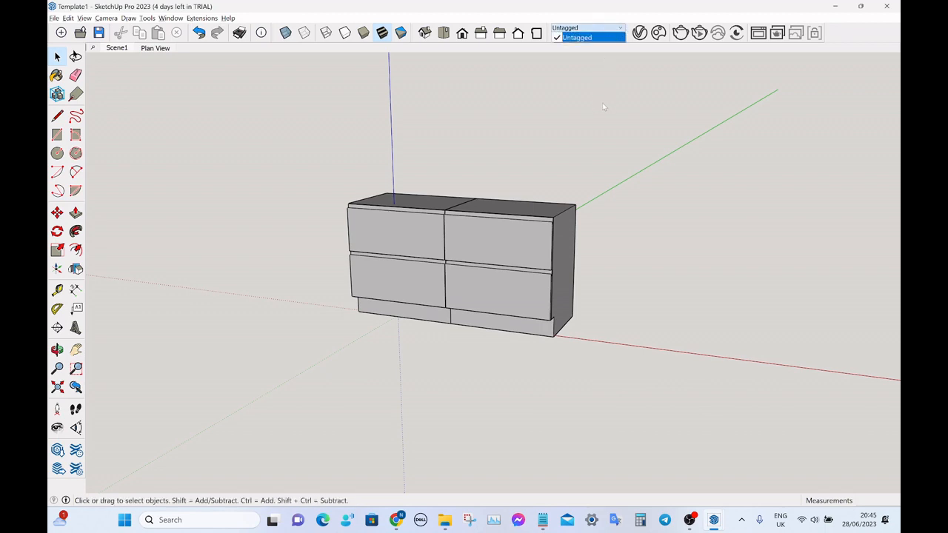
{"action": "left_click", "coordinate": [591, 37]}
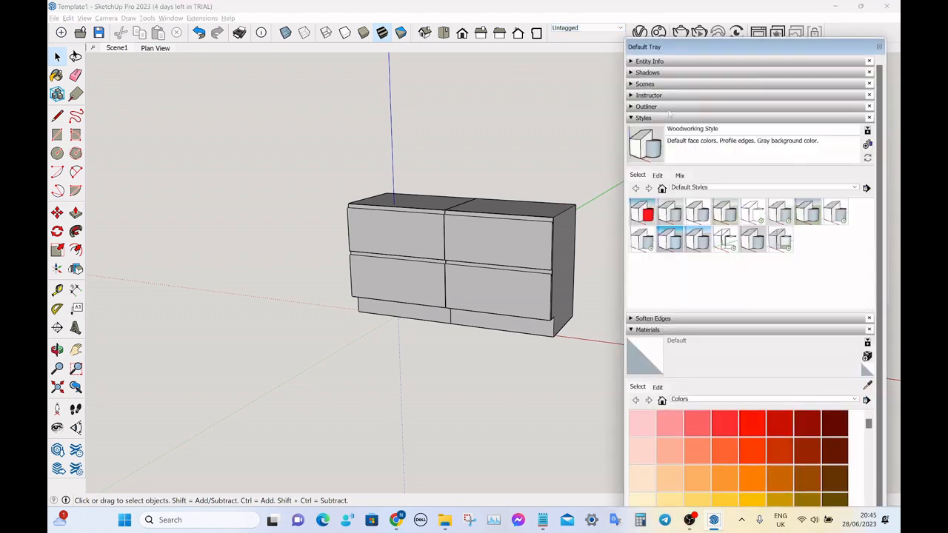
{"action": "left_click", "coordinate": [664, 118]}
{"action": "left_click", "coordinate": [660, 140]}
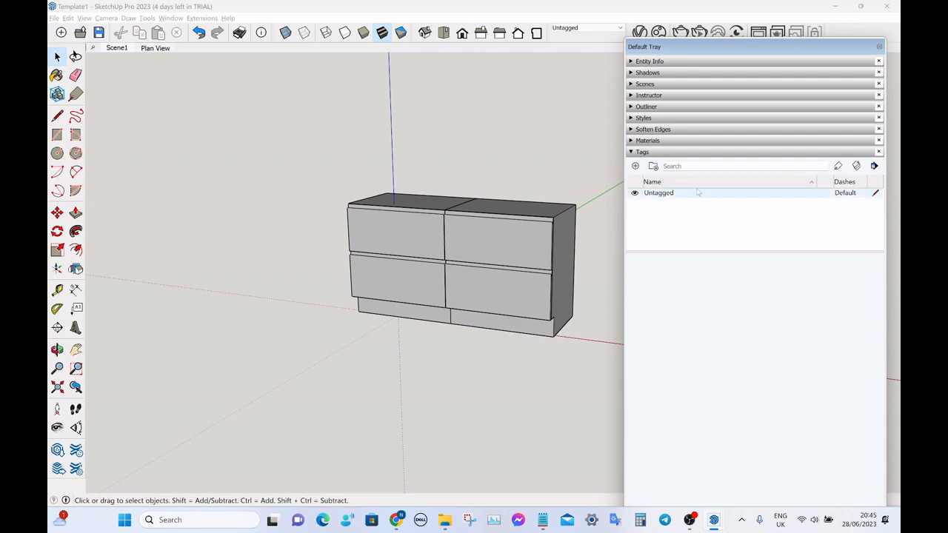
- Add two tags named Dimensions and Annotations
{"action": "left_click", "coordinate": [635, 166]}
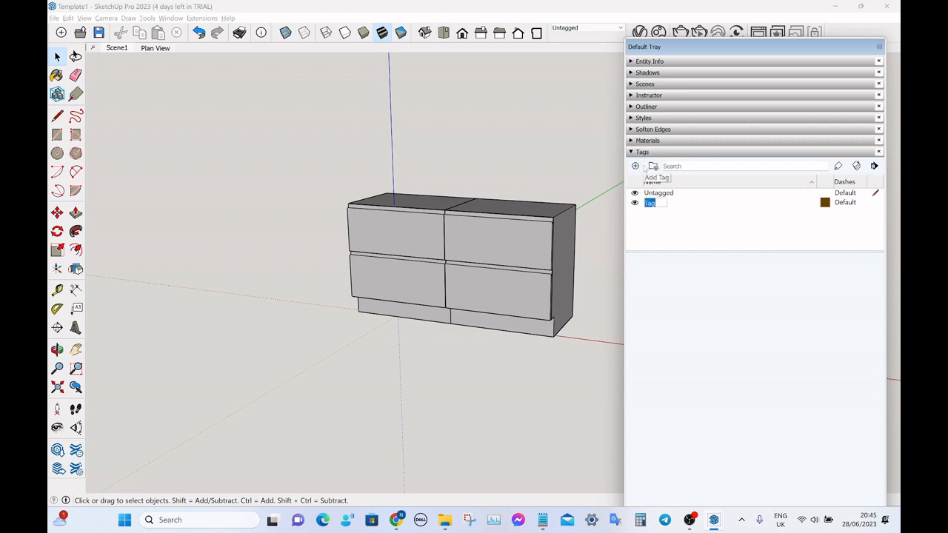
{"action": "type", "text": "Dimensions"}
{"action": "key", "text": "Return"}
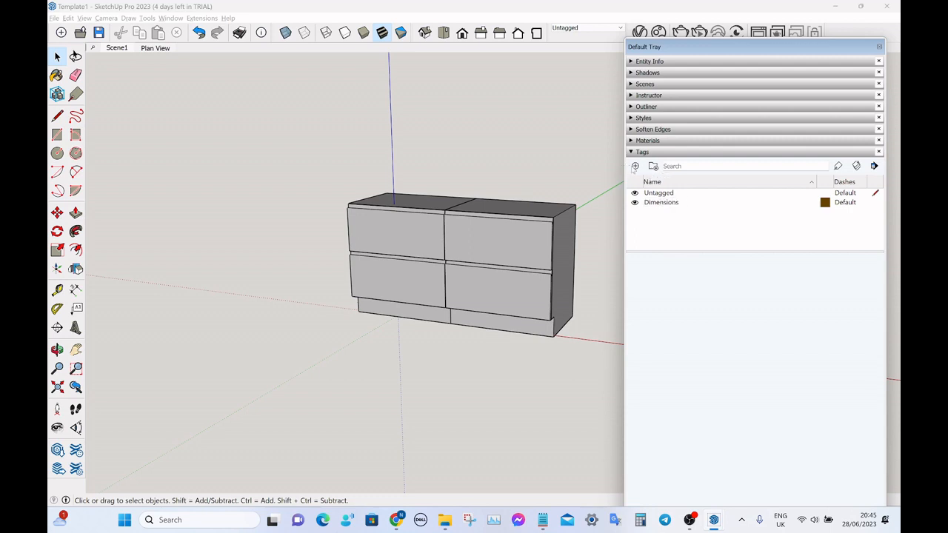
{"action": "left_click", "coordinate": [634, 166]}
{"action": "type", "text": "Annotations"}
{"action": "key", "text": "Return"}
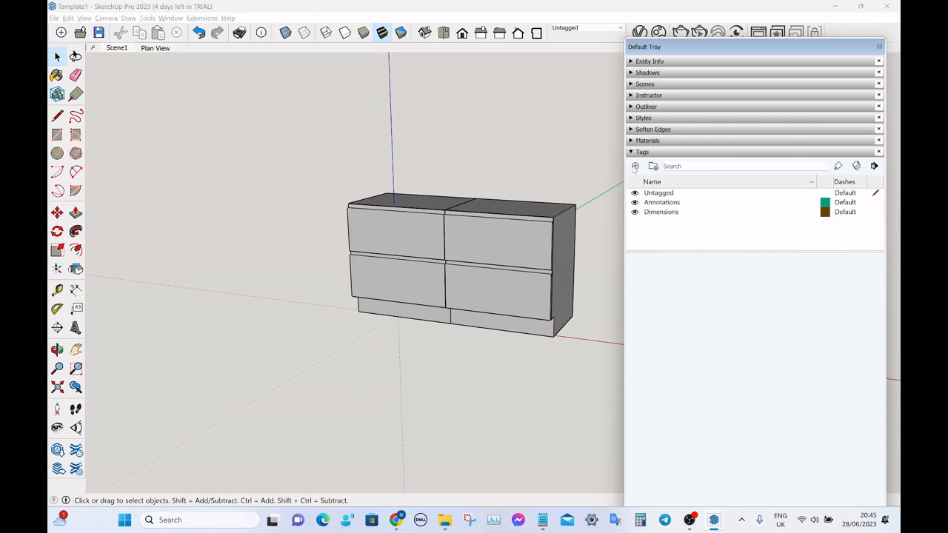
- Add two more tags named Worktops and Decorative
{"action": "left_click", "coordinate": [635, 166]}
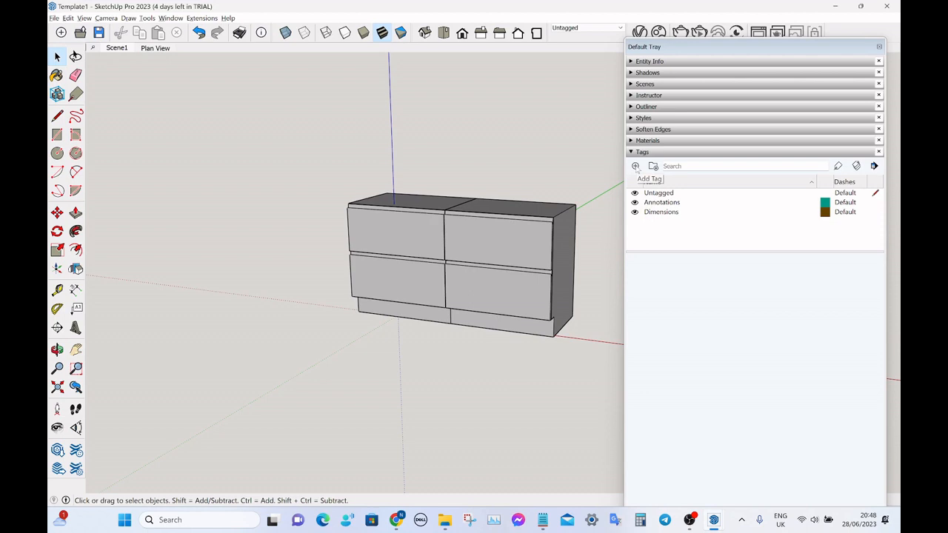
{"action": "left_click", "coordinate": [635, 168]}
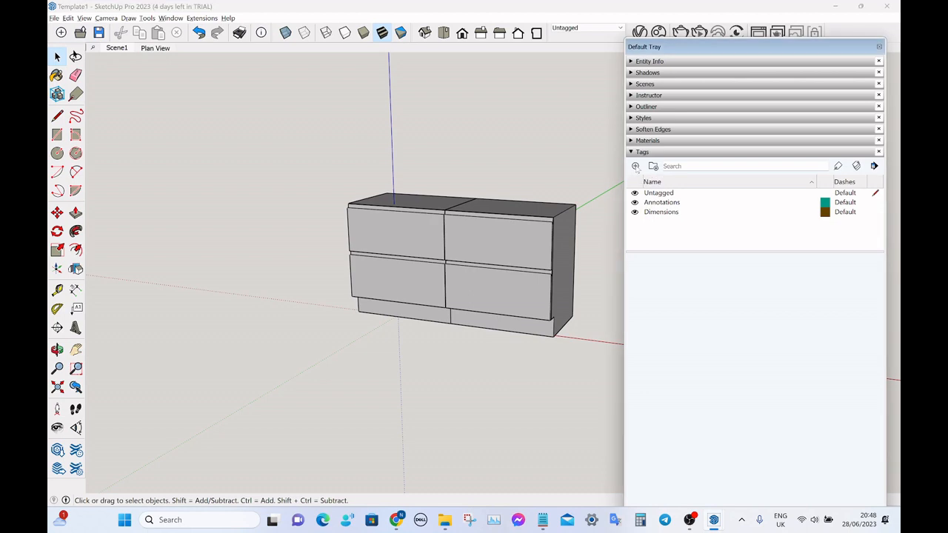
{"action": "type", "text": "Wor"}
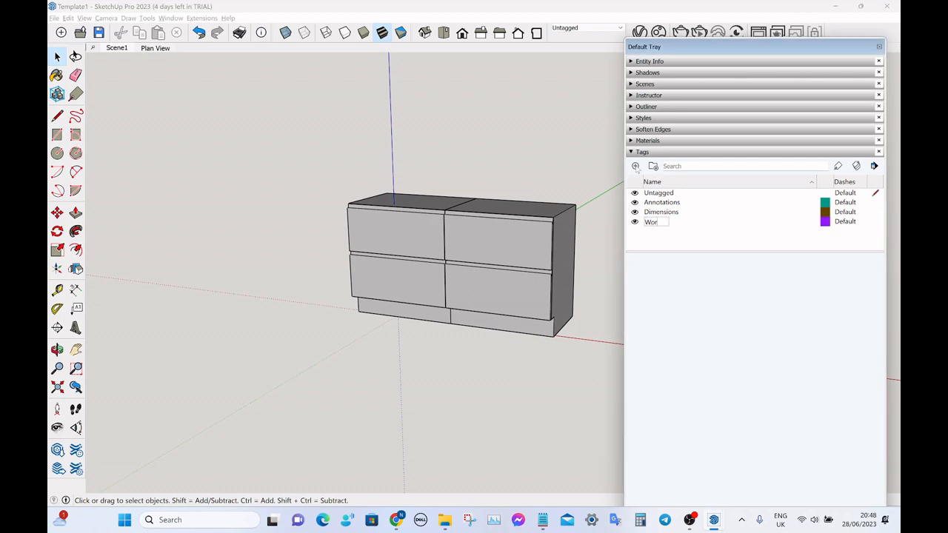
{"action": "type", "text": "ktops"}
{"action": "key", "text": "Return"}
{"action": "left_click", "coordinate": [635, 166]}
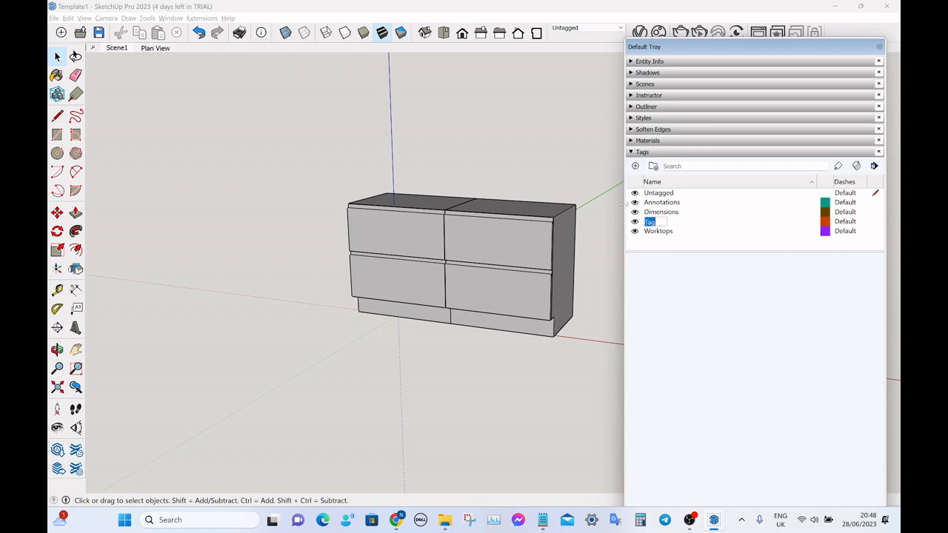
{"action": "type", "text": "Decorative"}
{"action": "key", "text": "Return"}
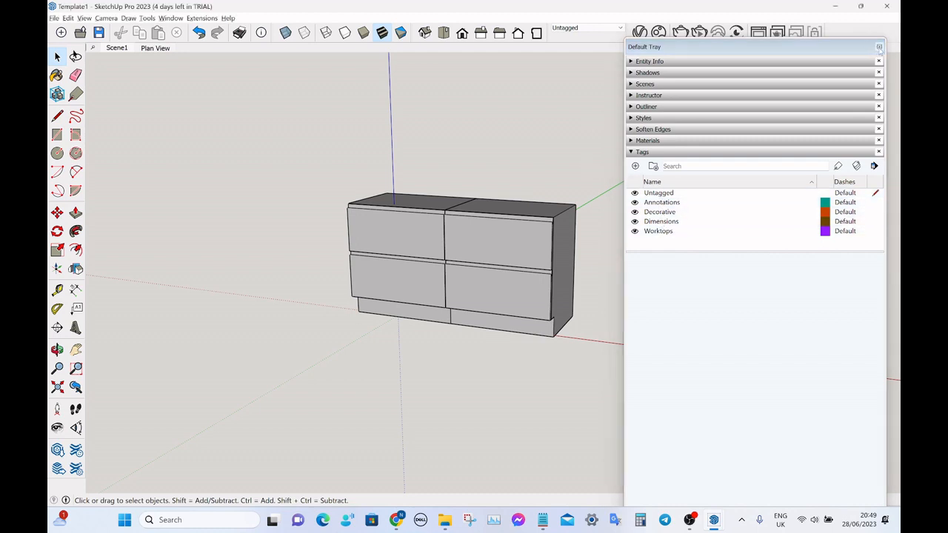
- Hide the Default Tray and check which tags are offered for assignment
{"action": "left_click", "coordinate": [879, 46]}
{"action": "left_click", "coordinate": [620, 29]}
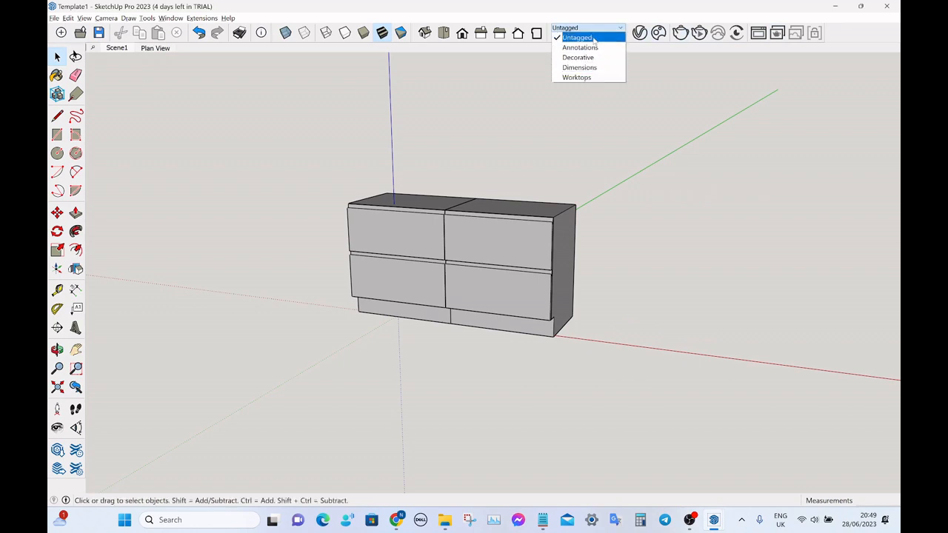
{"action": "left_click", "coordinate": [580, 134]}
- Assign the Decorative tag to the right-hand drawer cabinet and deselect it
{"action": "left_click", "coordinate": [516, 230]}
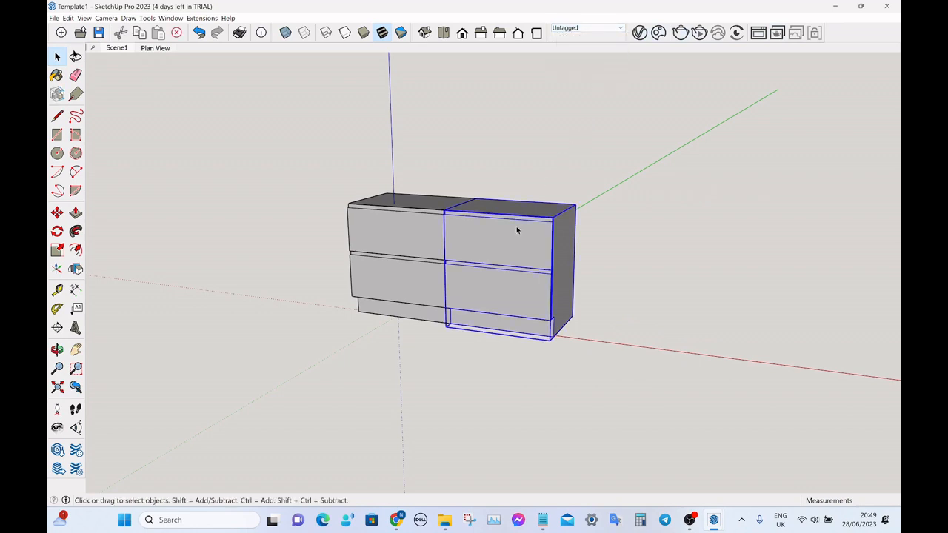
{"action": "left_click", "coordinate": [597, 30]}
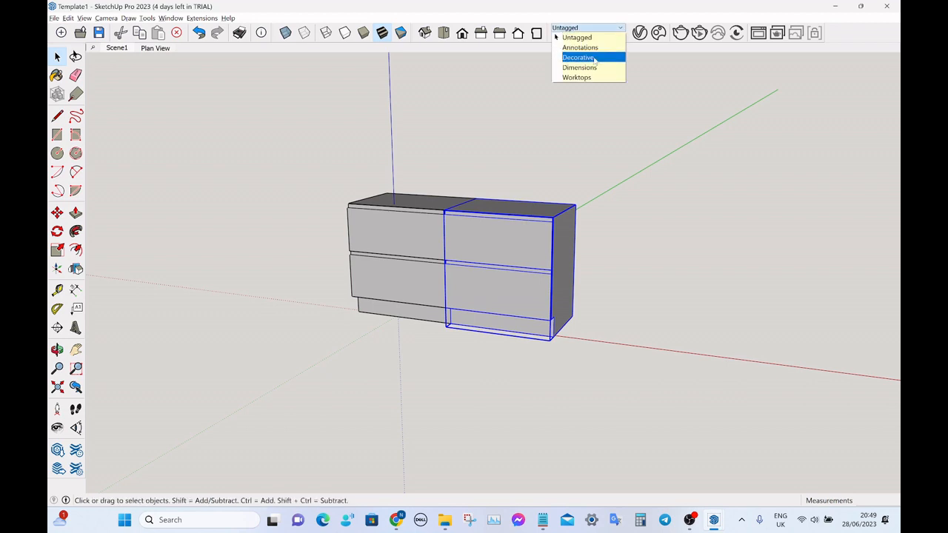
{"action": "left_click", "coordinate": [595, 58]}
{"action": "left_click", "coordinate": [591, 98]}
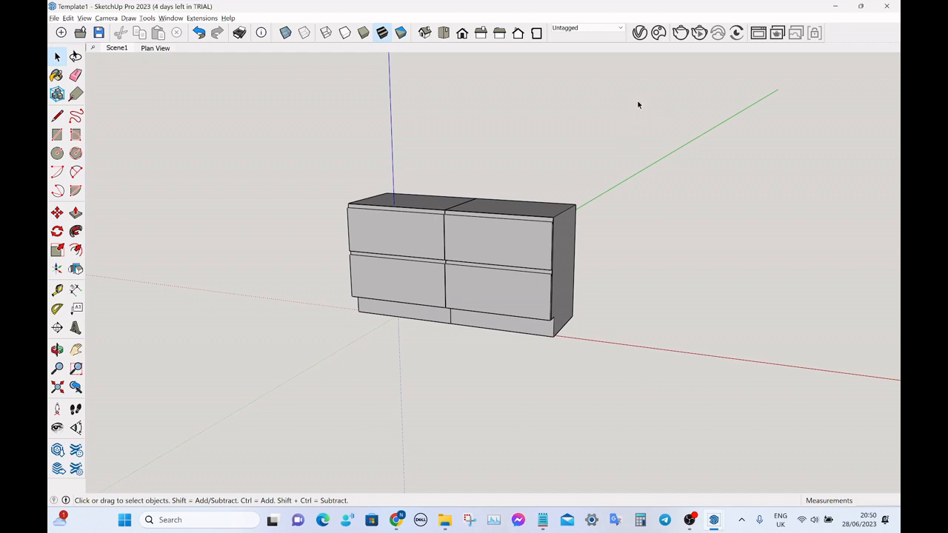
- Show the Default Tray, collapse the Styles section and list the materials that are in the model
{"action": "key", "text": "b"}
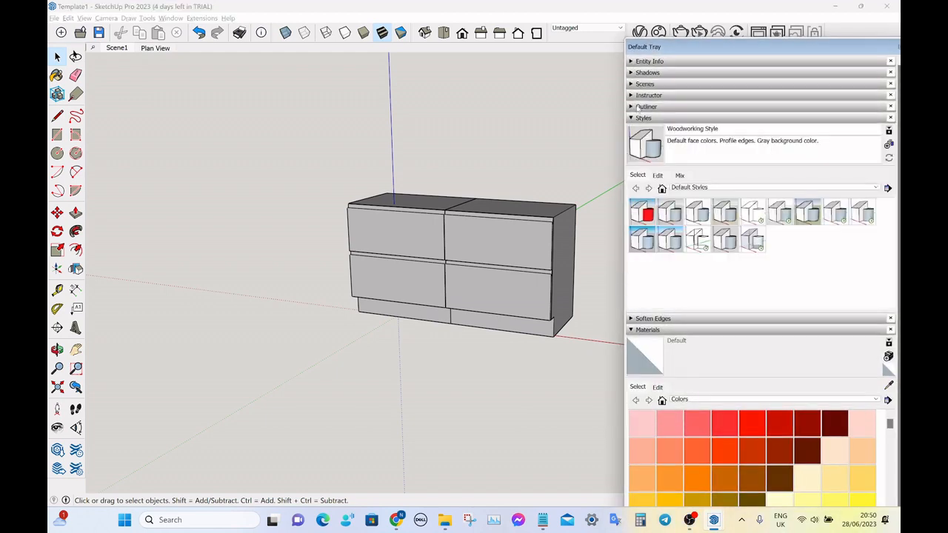
{"action": "left_click", "coordinate": [637, 118]}
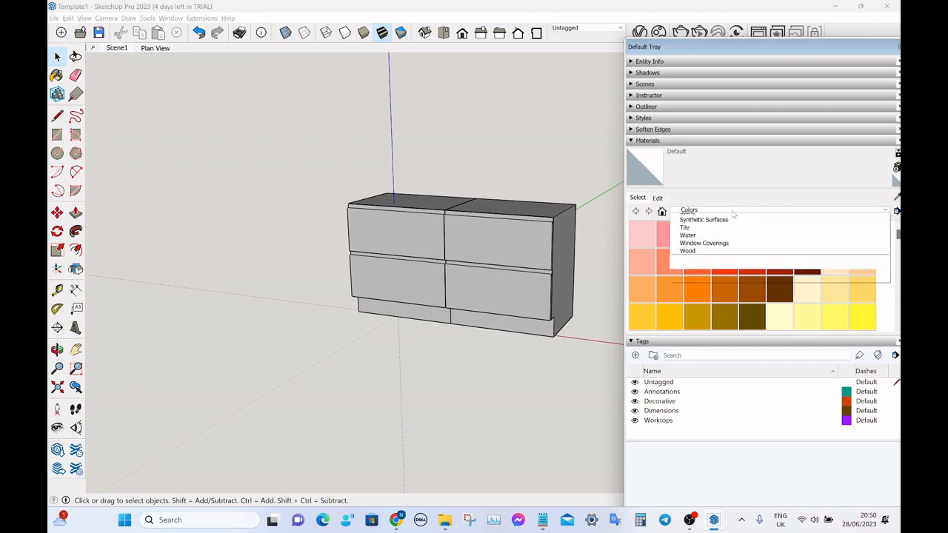
{"action": "left_click", "coordinate": [736, 212]}
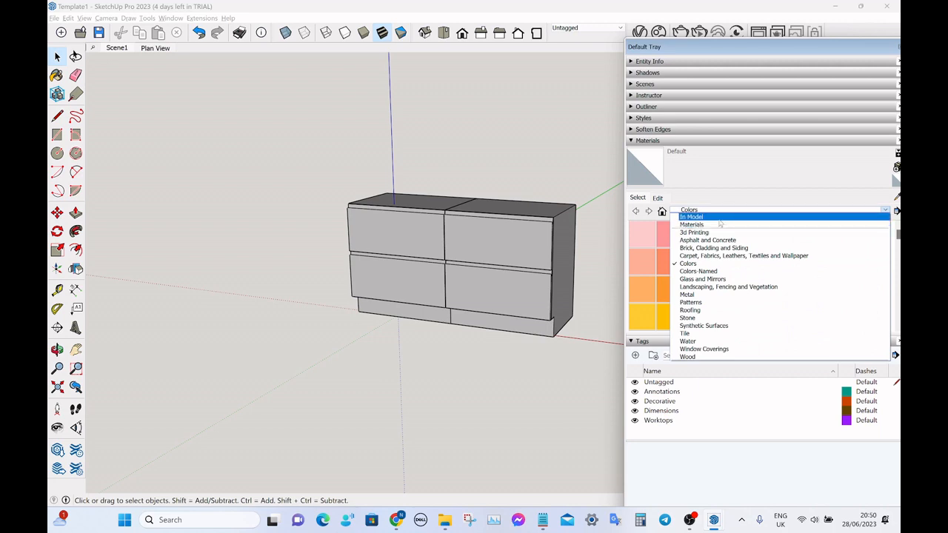
{"action": "left_click", "coordinate": [718, 216]}
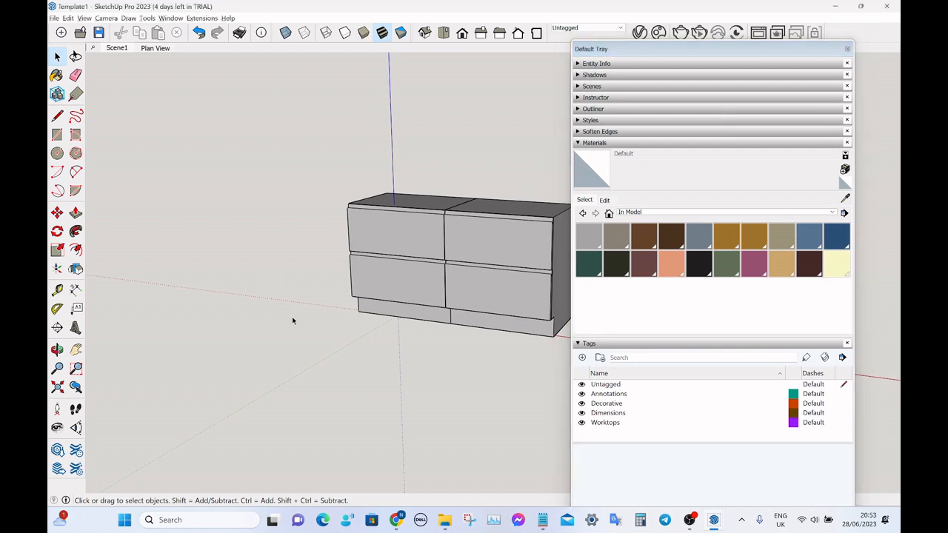
- Switch to the empty Untitled model, examine its in-model materials, and return to the Template1 model
{"action": "mouse_move", "coordinate": [714, 520]}
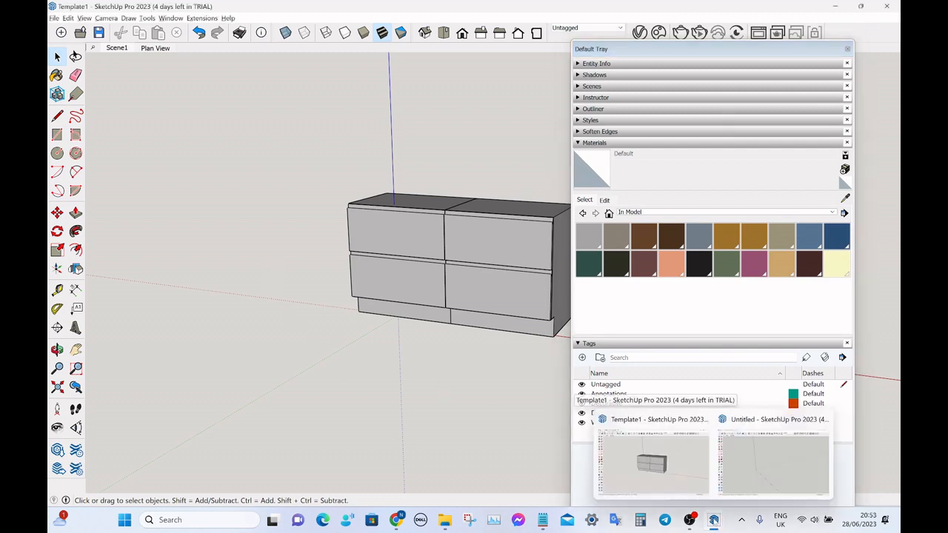
{"action": "left_click", "coordinate": [744, 492]}
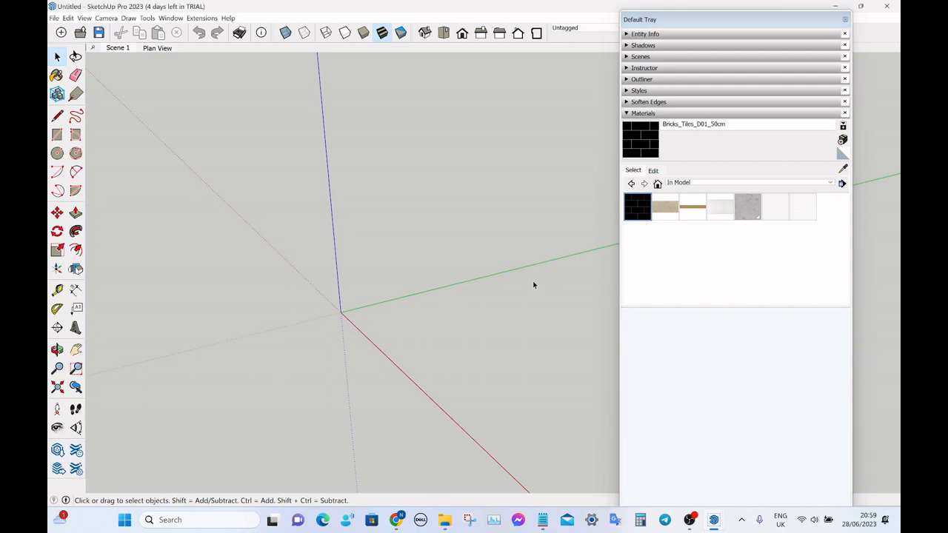
{"action": "mouse_move", "coordinate": [719, 523]}
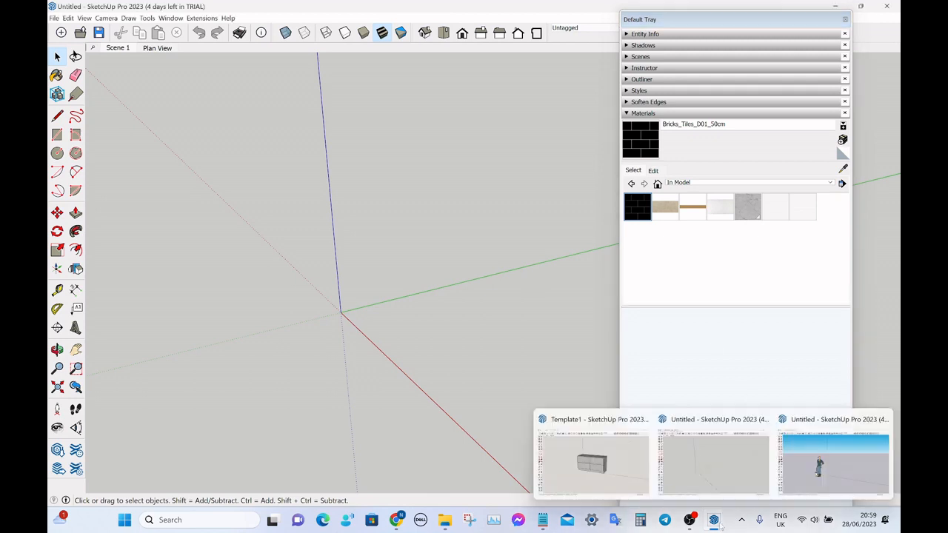
{"action": "left_click", "coordinate": [595, 442]}
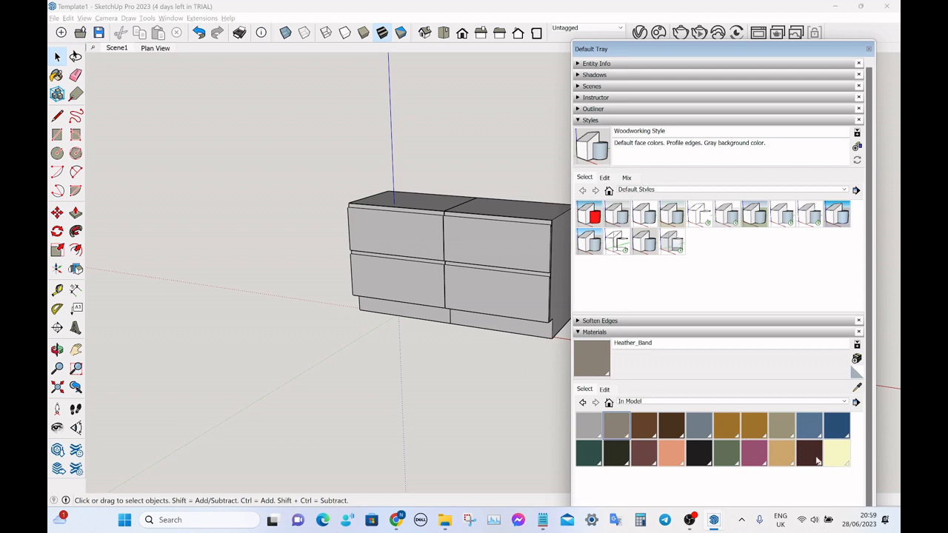
- Switch to the Untitled model with the standing figure, examine the figure up close, and return to the Template1 model
{"action": "mouse_move", "coordinate": [714, 525]}
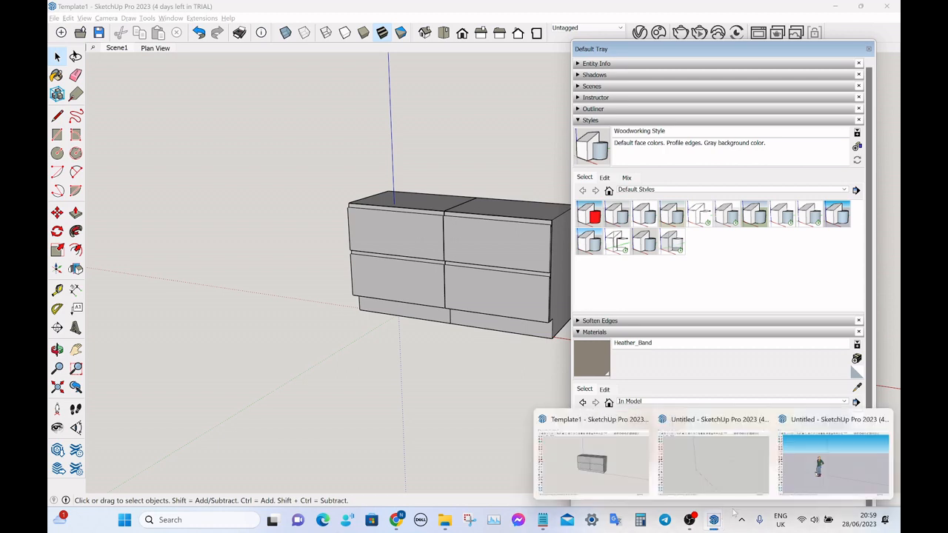
{"action": "left_click", "coordinate": [833, 463]}
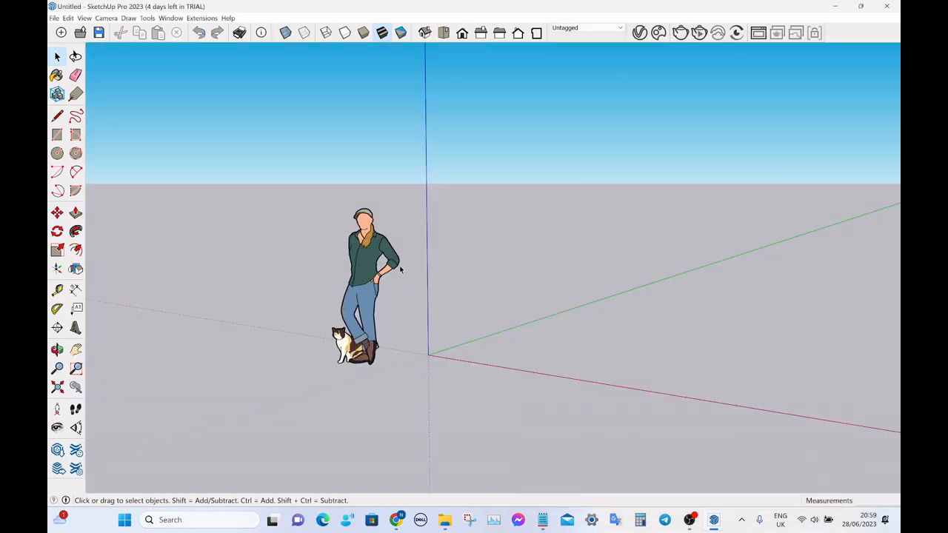
{"action": "middle_click_drag", "start_coordinate": [380, 272], "coordinate": [367, 239]}
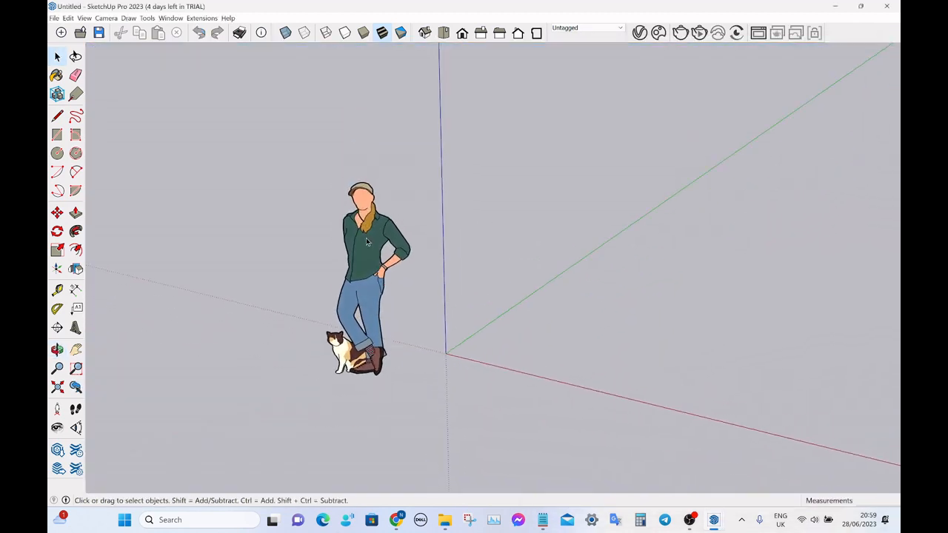
{"action": "scroll", "coordinate": [365, 237], "scroll_direction": "up", "scroll_amount": 1}
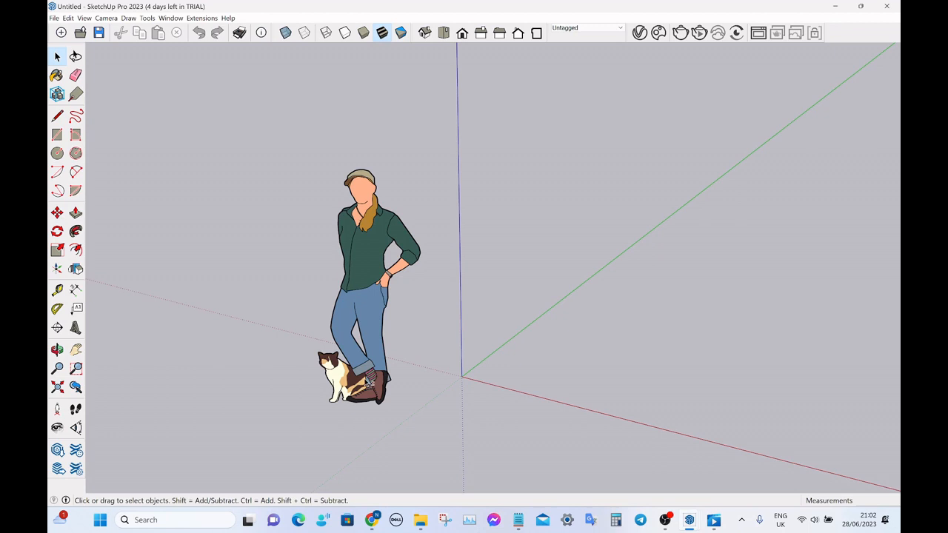
{"action": "left_click", "coordinate": [688, 519]}
{"action": "left_click", "coordinate": [576, 471]}
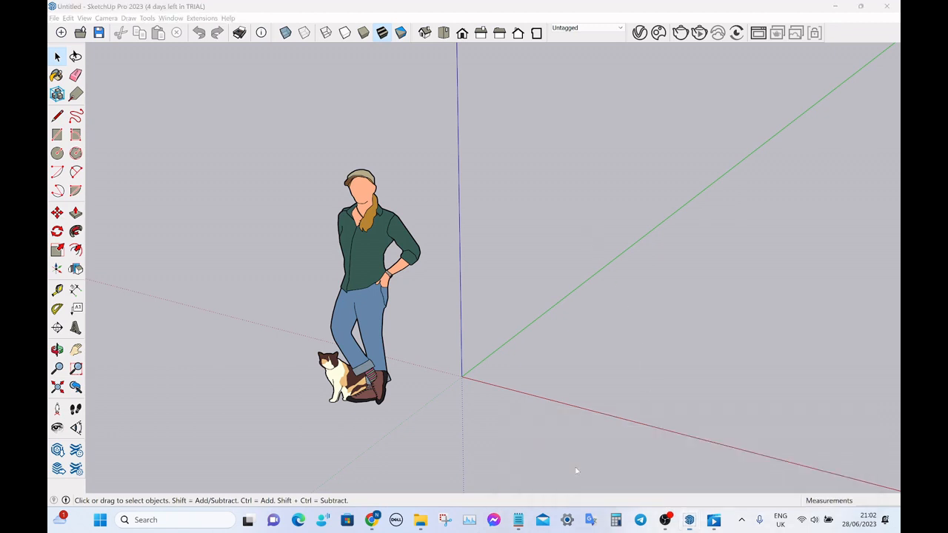
- Delete all the Heather and Lily figure materials from the scene in the V-Ray Asset Editor
{"action": "left_click", "coordinate": [640, 33]}
{"action": "left_click_drag", "start_coordinate": [683, 90], "coordinate": [702, 74]}
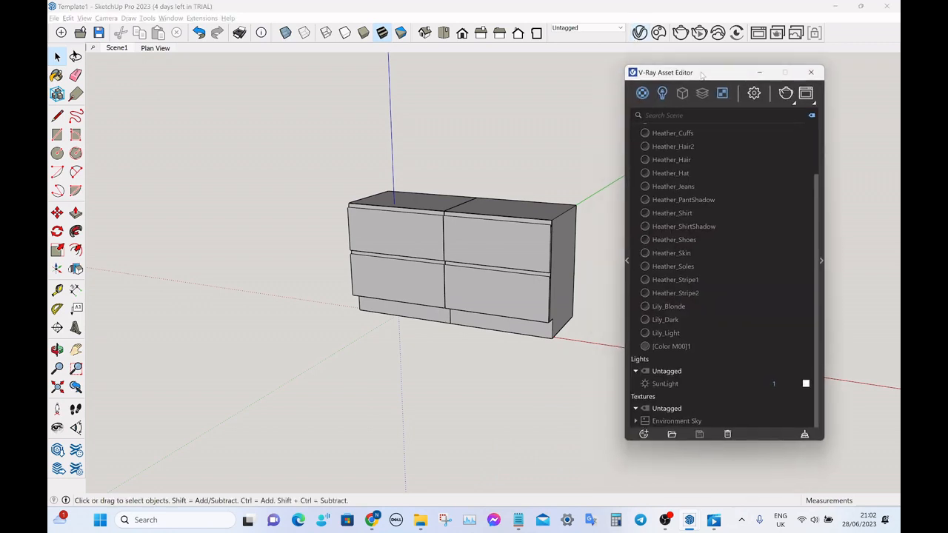
{"action": "scroll", "coordinate": [737, 225], "scroll_direction": "up", "scroll_amount": 2}
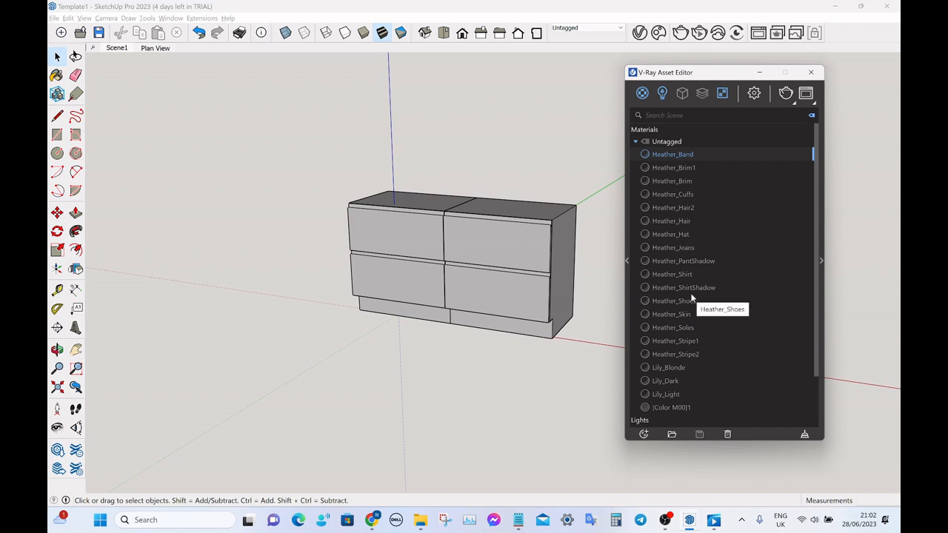
{"action": "left_click", "coordinate": [666, 394]}
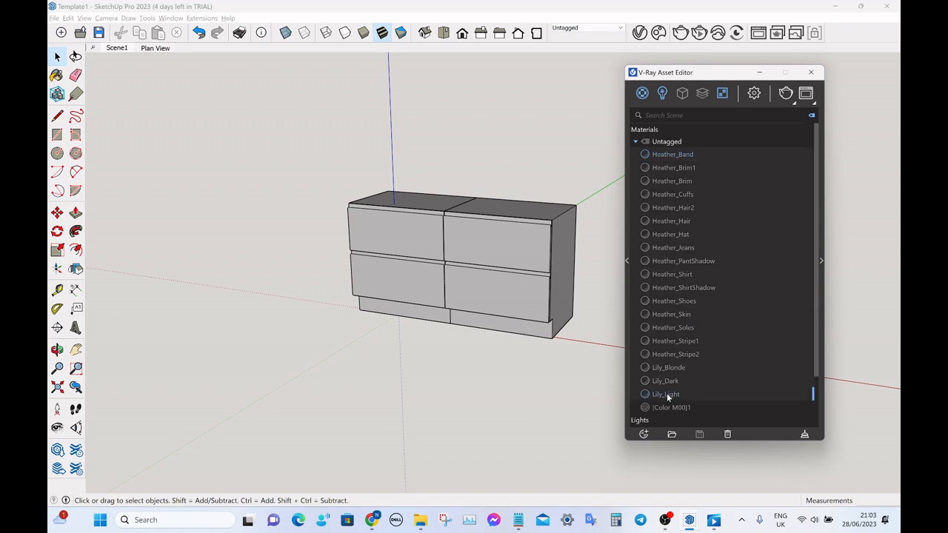
{"action": "key", "text": "Delete"}
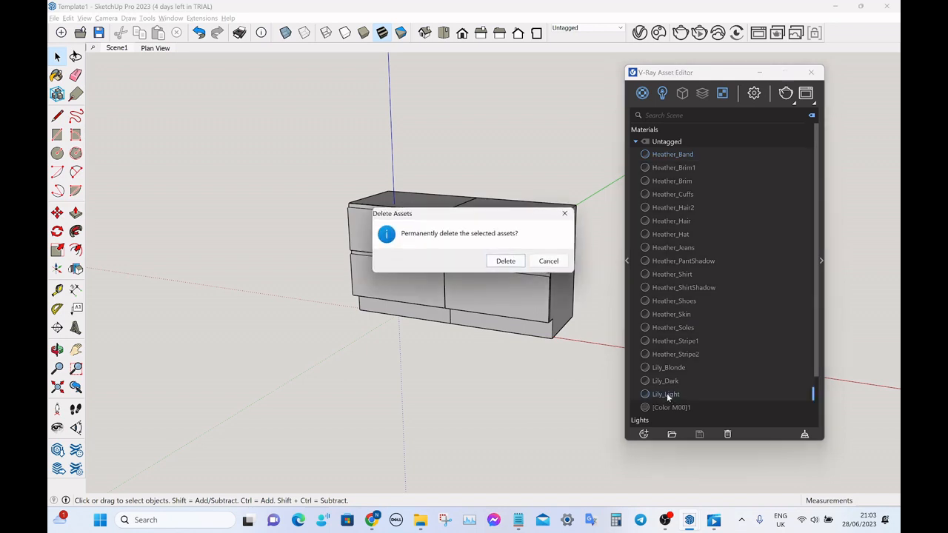
{"action": "left_click", "coordinate": [506, 261]}
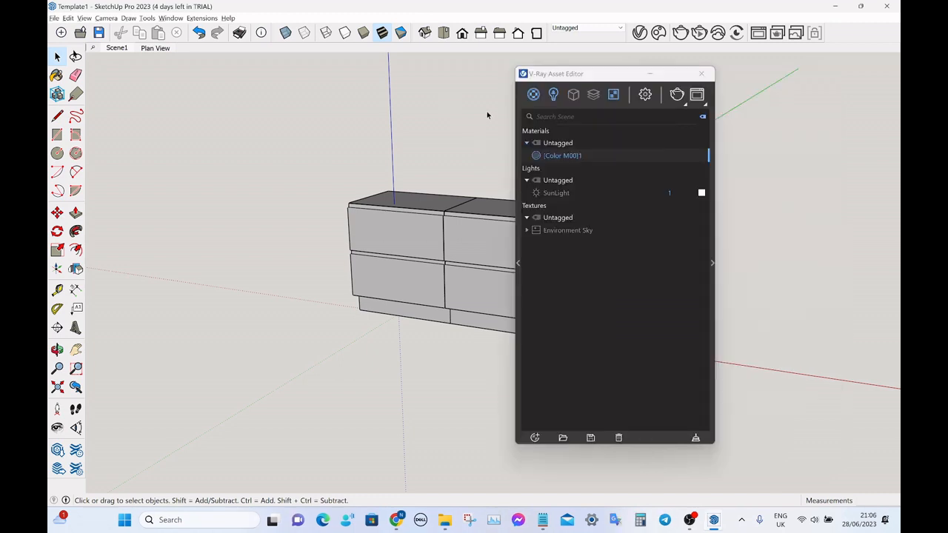
- Expand the material library in the V-Ray Asset Editor and show the contents of the Stone & Marble folder
{"action": "left_click", "coordinate": [517, 263]}
{"action": "left_click_drag", "start_coordinate": [532, 80], "coordinate": [666, 84]}
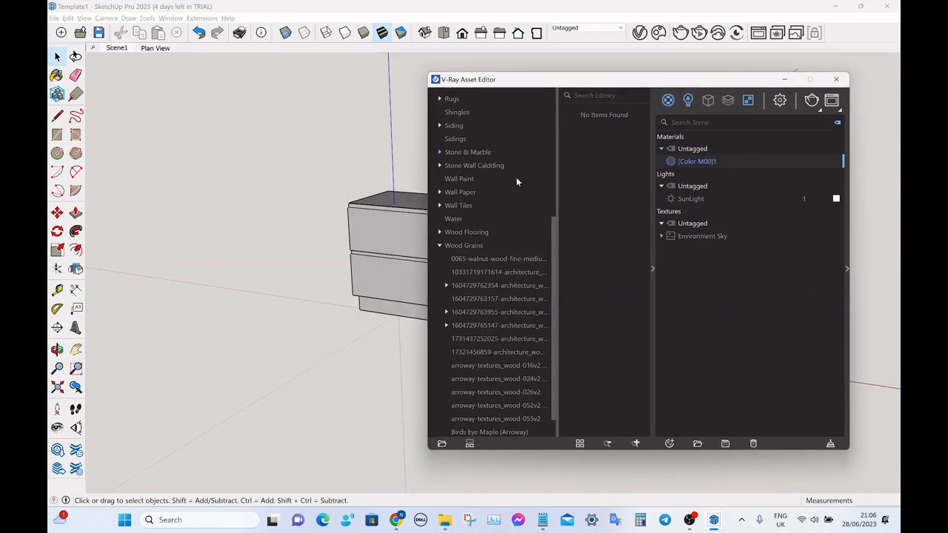
{"action": "scroll", "coordinate": [517, 181], "scroll_direction": "up", "scroll_amount": 3}
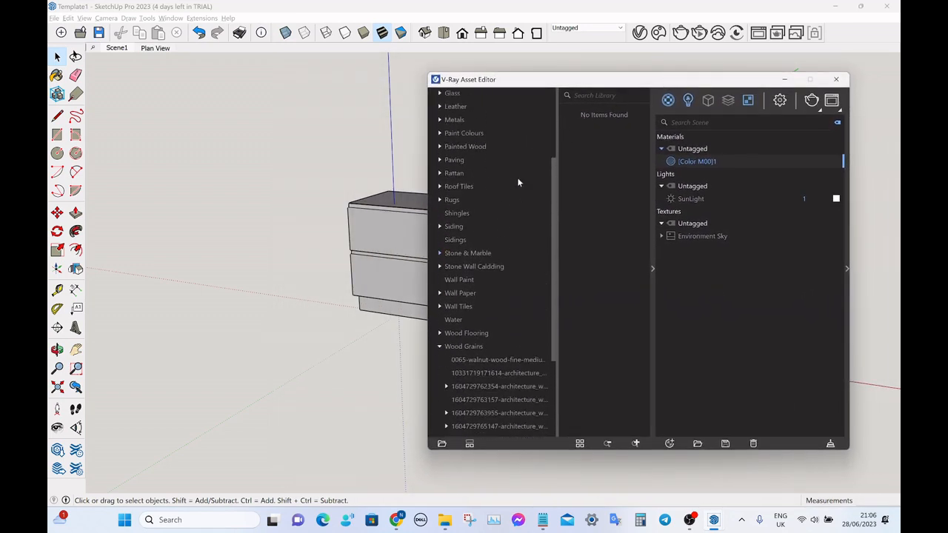
{"action": "scroll", "coordinate": [517, 182], "scroll_direction": "down", "scroll_amount": 3}
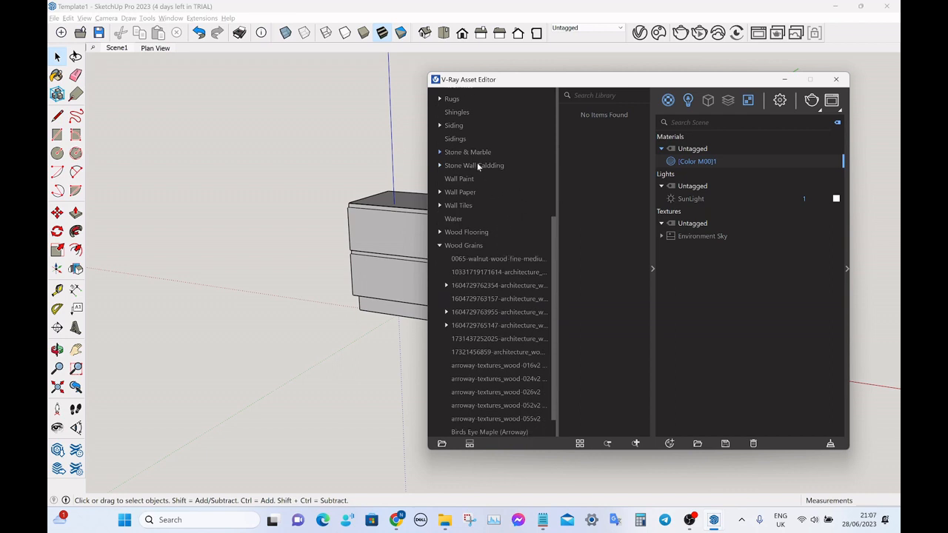
{"action": "left_click", "coordinate": [439, 152]}
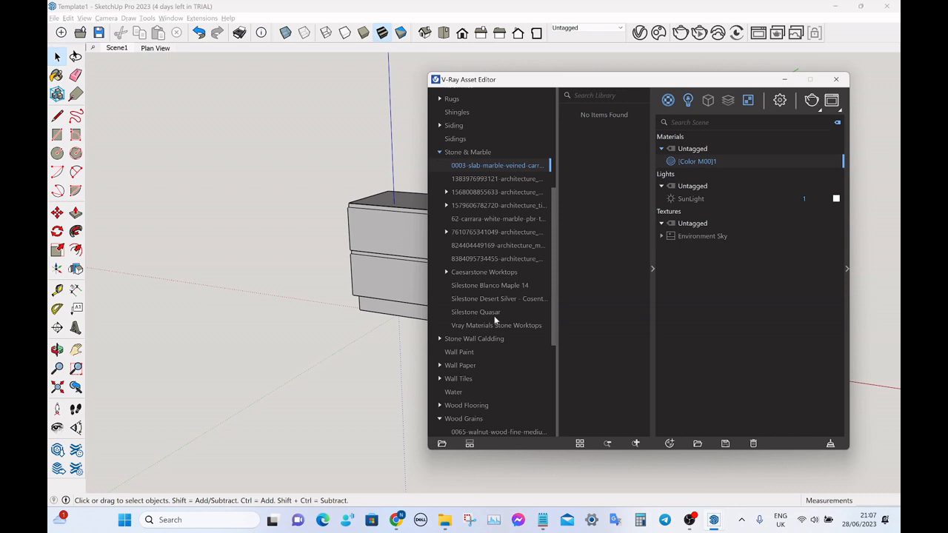
{"action": "left_click", "coordinate": [488, 152]}
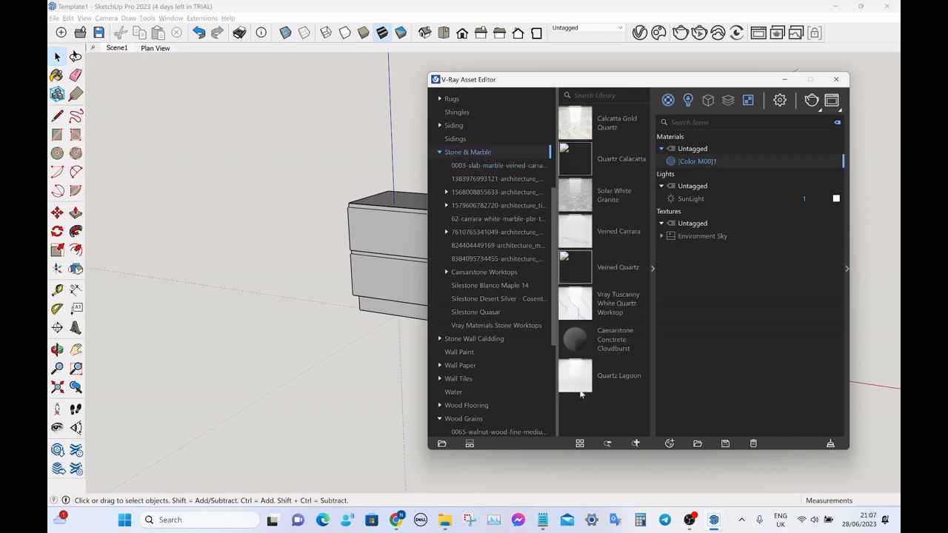
- Add Quartz Lagoon to the scene's materials, close the V-Ray Asset Editor and check the in-model materials in the Default Tray
{"action": "left_click_drag", "start_coordinate": [581, 380], "coordinate": [726, 307]}
{"action": "left_click", "coordinate": [673, 104]}
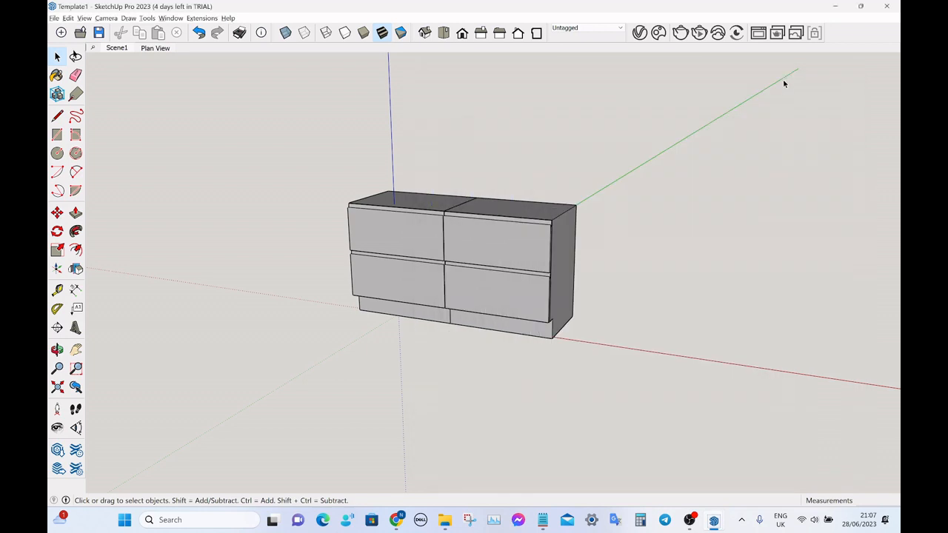
{"action": "left_click", "coordinate": [784, 79]}
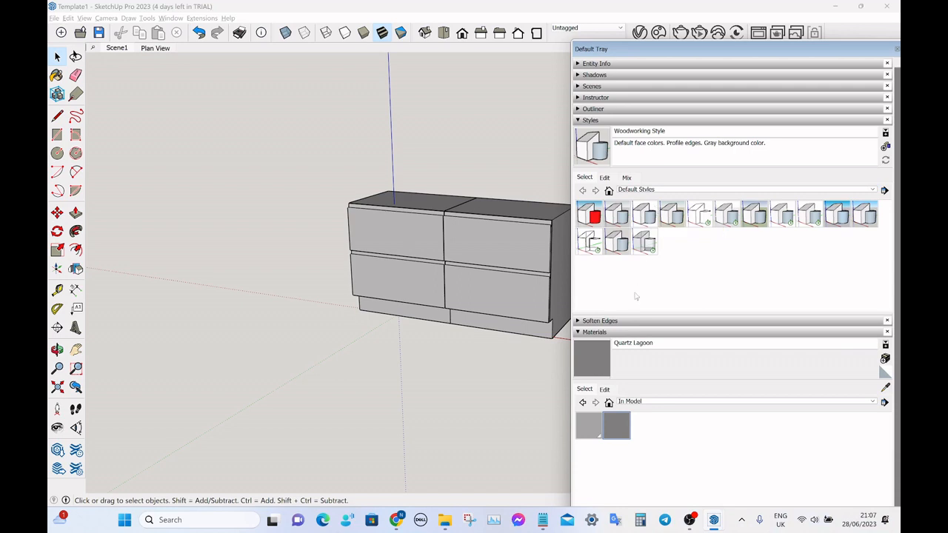
{"action": "left_click", "coordinate": [600, 333]}
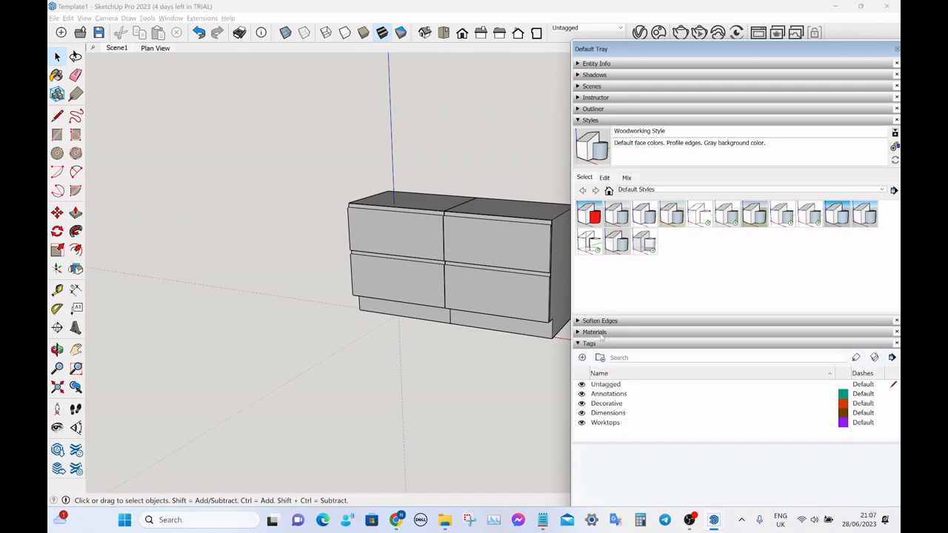
{"action": "left_click", "coordinate": [601, 333]}
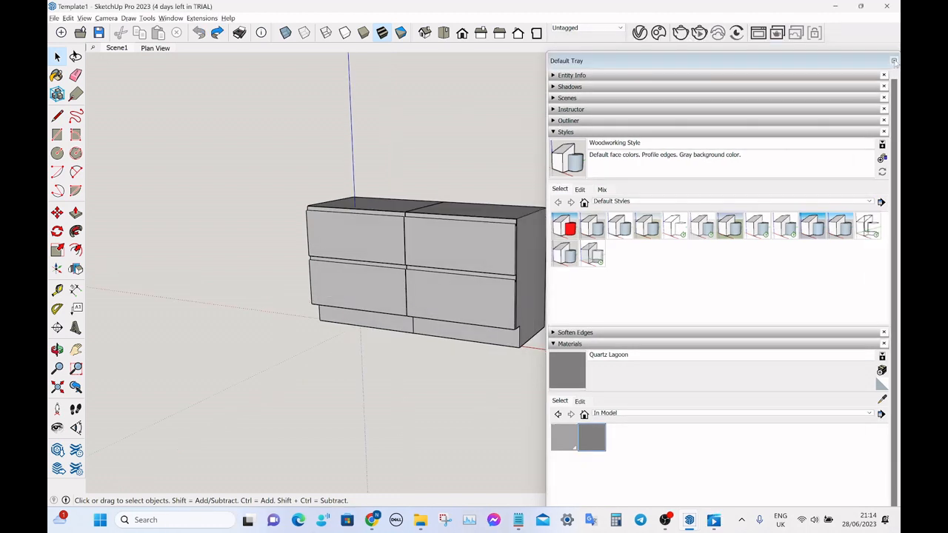
- Collapse the Default Tray and delete both drawer cabinets so only the axes are left in the model
{"action": "left_click", "coordinate": [894, 61]}
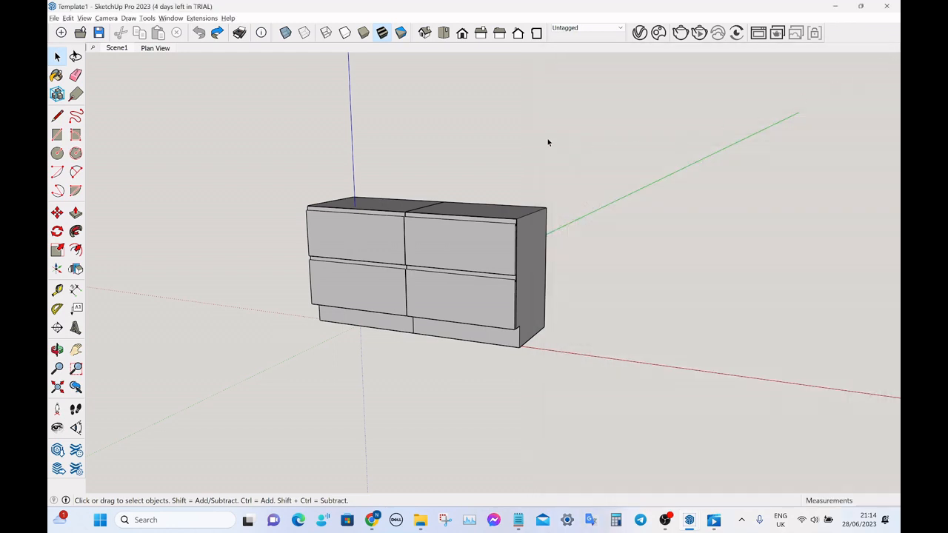
{"action": "middle_click_drag", "start_coordinate": [549, 142], "coordinate": [444, 215]}
{"action": "scroll", "coordinate": [419, 204], "scroll_direction": "up", "scroll_amount": 2}
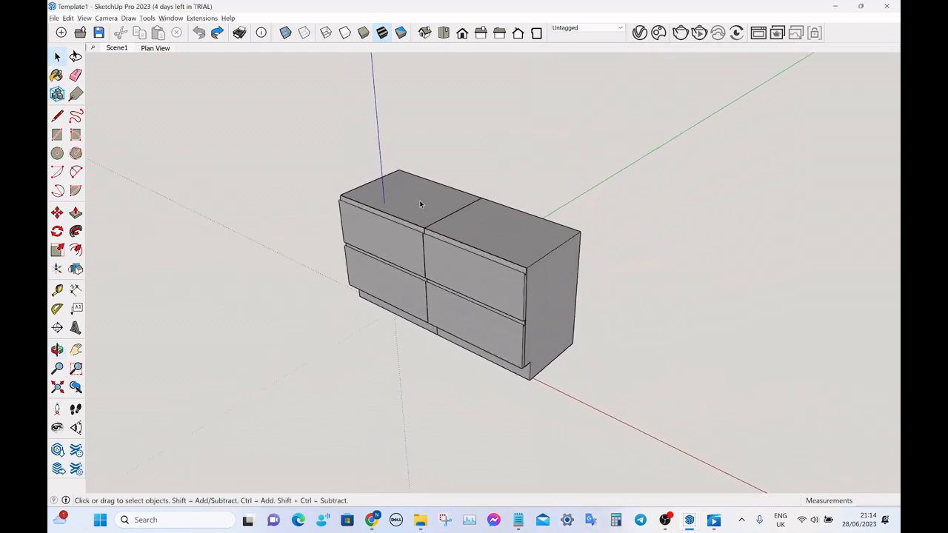
{"action": "scroll", "coordinate": [419, 201], "scroll_direction": "up", "scroll_amount": 3}
{"action": "scroll", "coordinate": [462, 205], "scroll_direction": "down", "scroll_amount": 2}
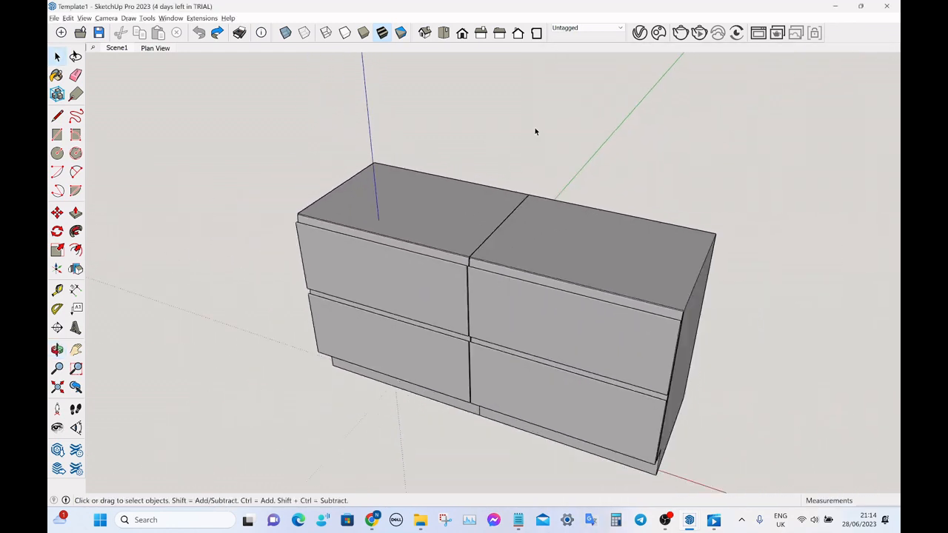
{"action": "scroll", "coordinate": [533, 131], "scroll_direction": "down", "scroll_amount": 3}
{"action": "middle_click_drag", "start_coordinate": [428, 186], "coordinate": [513, 174]}
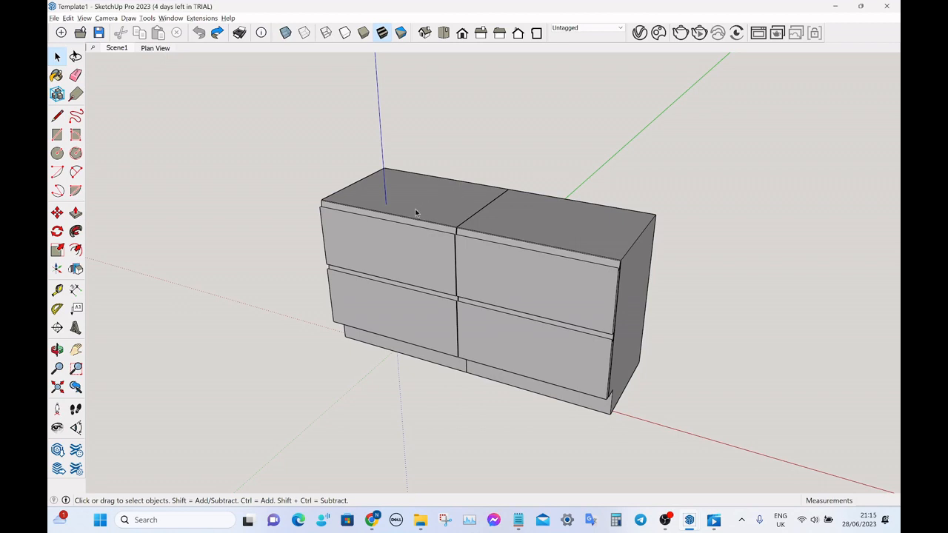
{"action": "left_click_drag", "start_coordinate": [222, 121], "coordinate": [683, 457]}
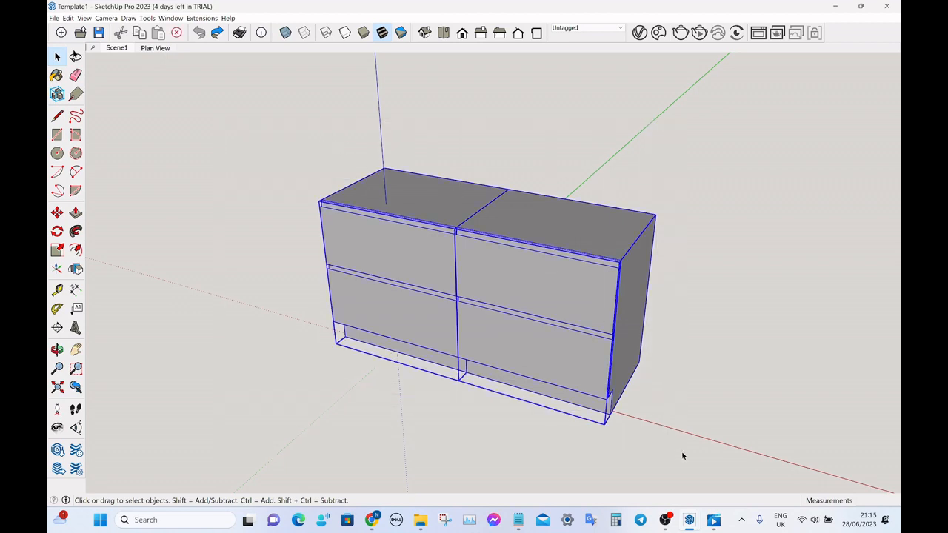
{"action": "key", "text": "Delete"}
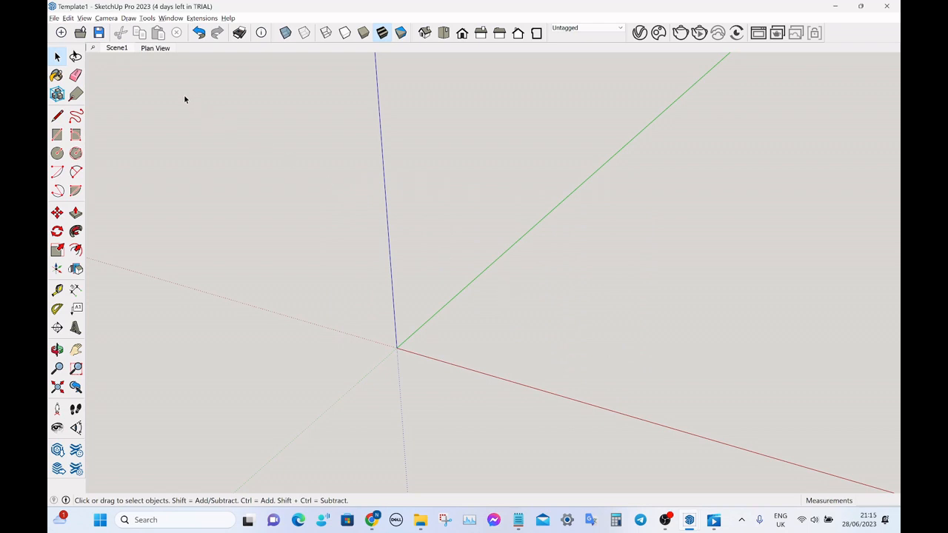
- Save the empty model as a template named "Kitchen template New"
{"action": "left_click", "coordinate": [53, 20]}
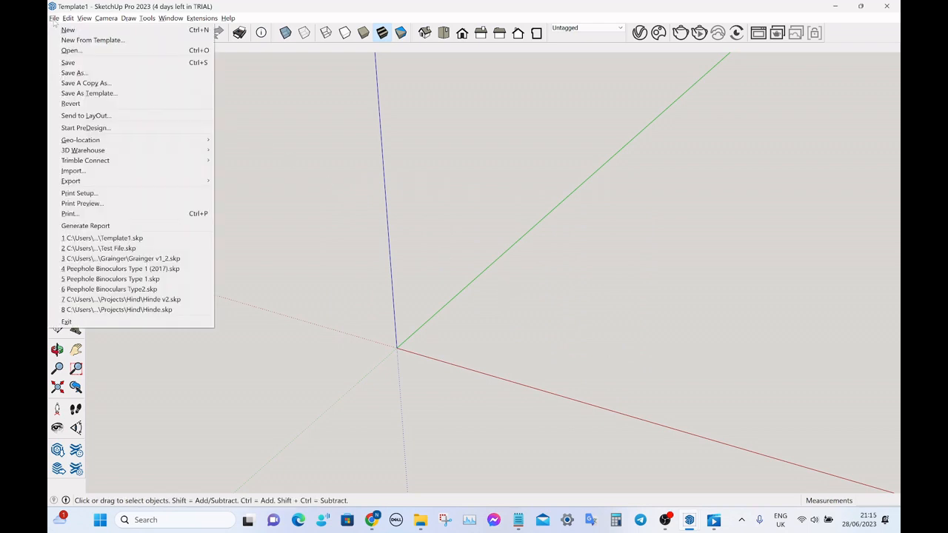
{"action": "left_click", "coordinate": [87, 94]}
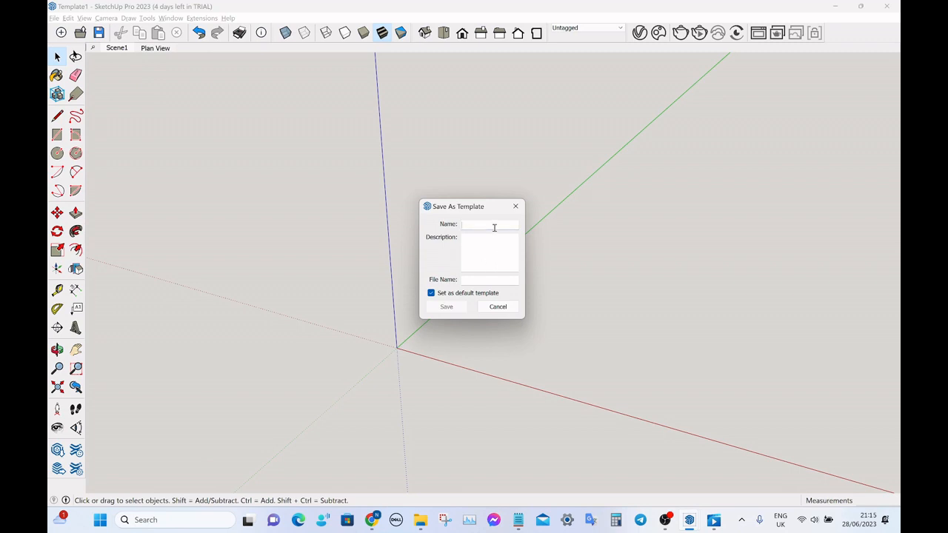
{"action": "type", "text": "Kitchen template New"}
{"action": "left_click", "coordinate": [497, 252]}
{"action": "left_click", "coordinate": [463, 306]}
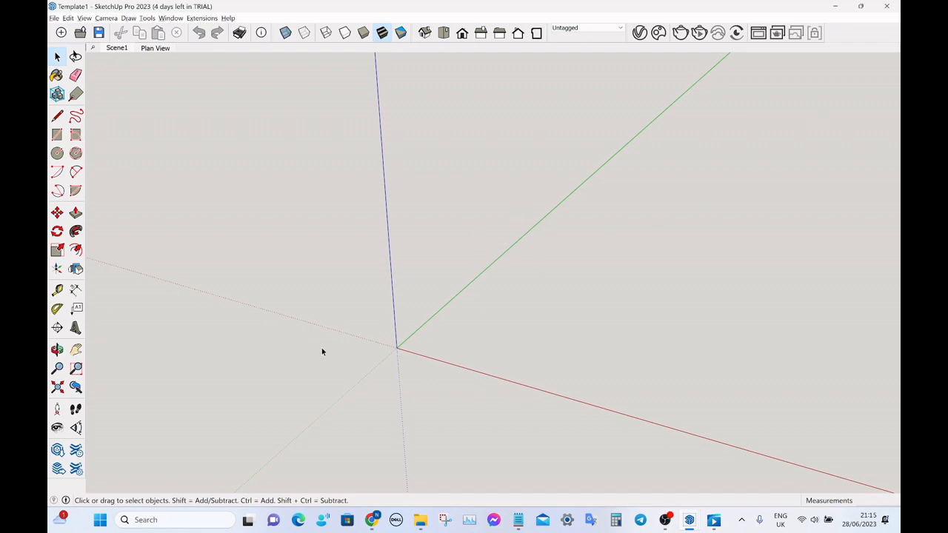
- Launch a second SketchUp session, check for Kitchen template New among the user's own templates, and close the welcome window
{"action": "left_click", "coordinate": [100, 520]}
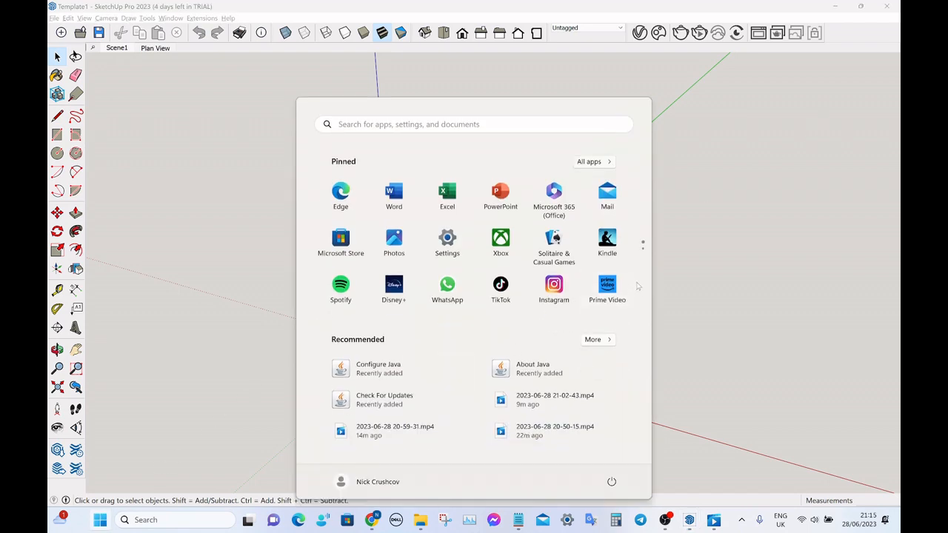
{"action": "scroll", "coordinate": [644, 257], "scroll_direction": "down", "scroll_amount": 1}
{"action": "left_click", "coordinate": [554, 240]}
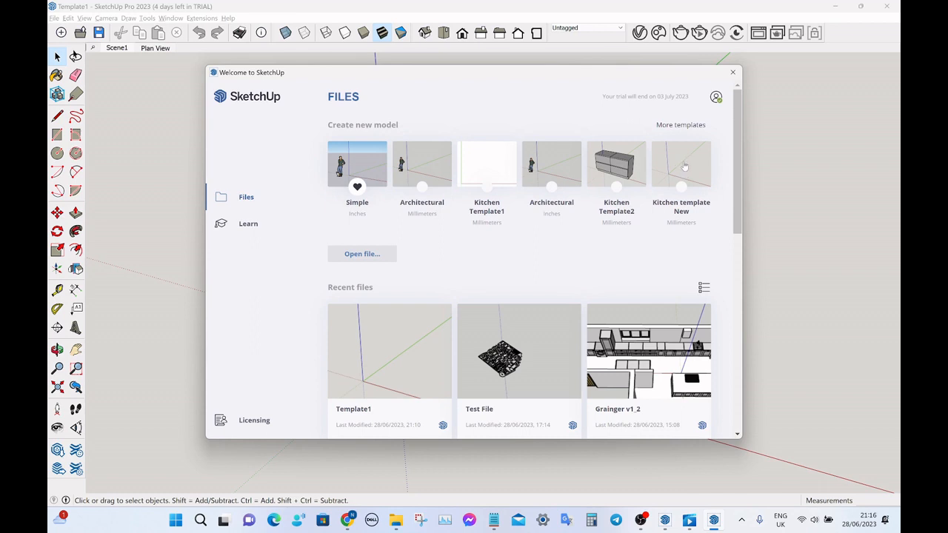
{"action": "left_click", "coordinate": [689, 124]}
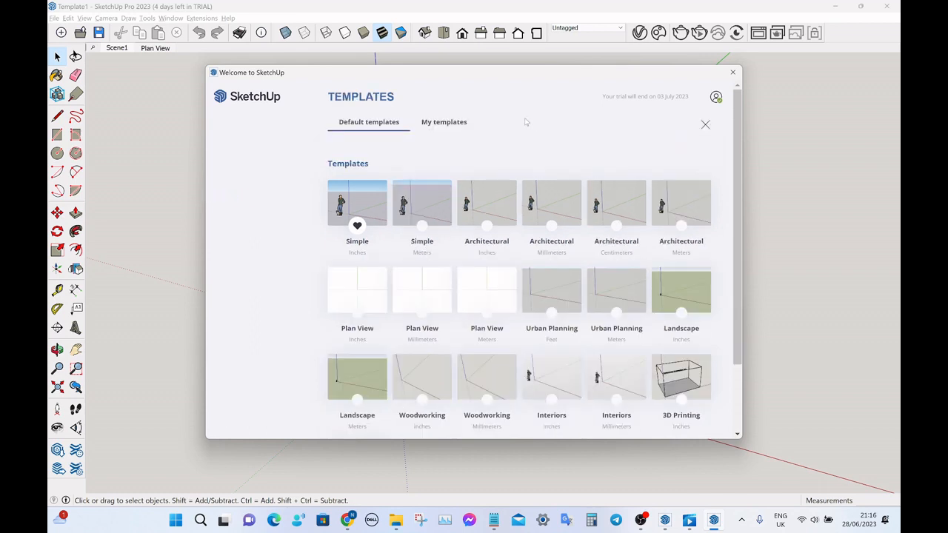
{"action": "left_click", "coordinate": [439, 124]}
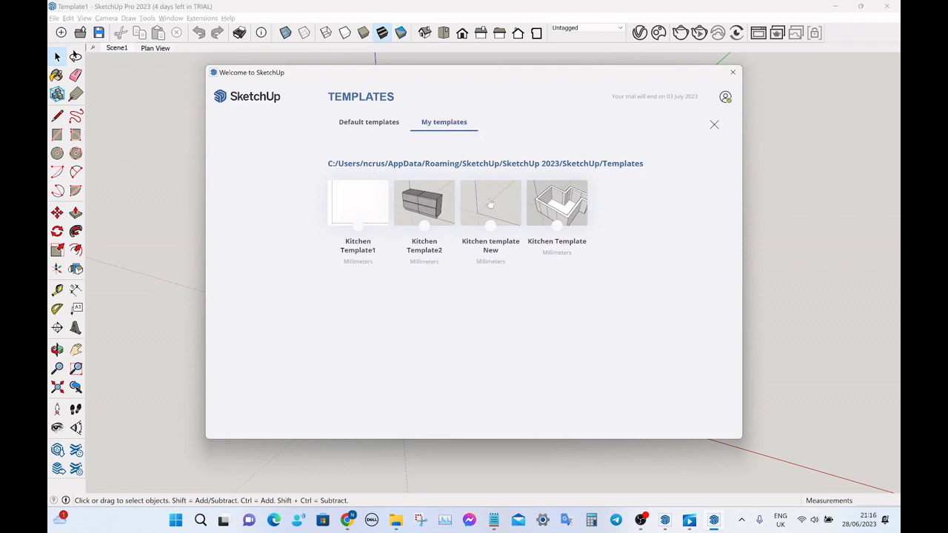
{"action": "left_click", "coordinate": [731, 73]}
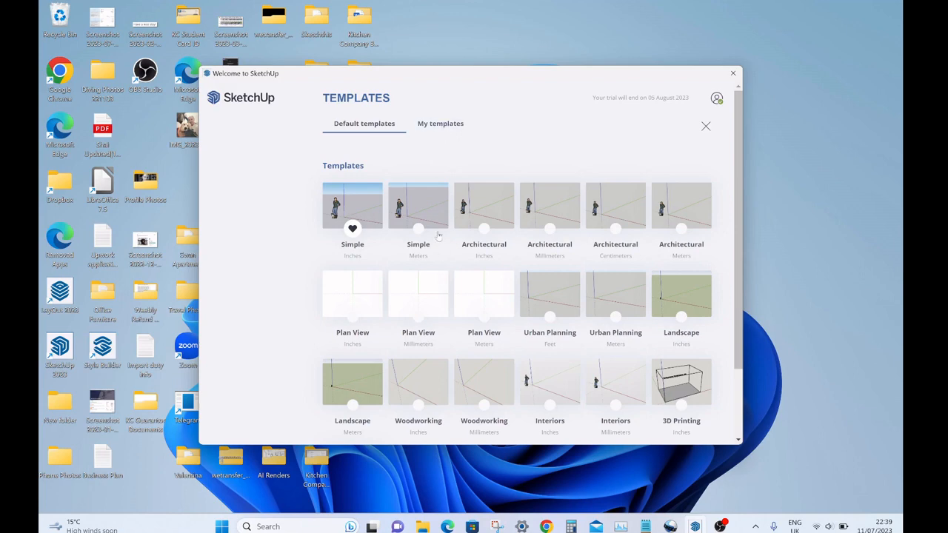
- Show the user's own saved templates and their folder path in the welcome window
{"action": "left_click", "coordinate": [450, 127]}
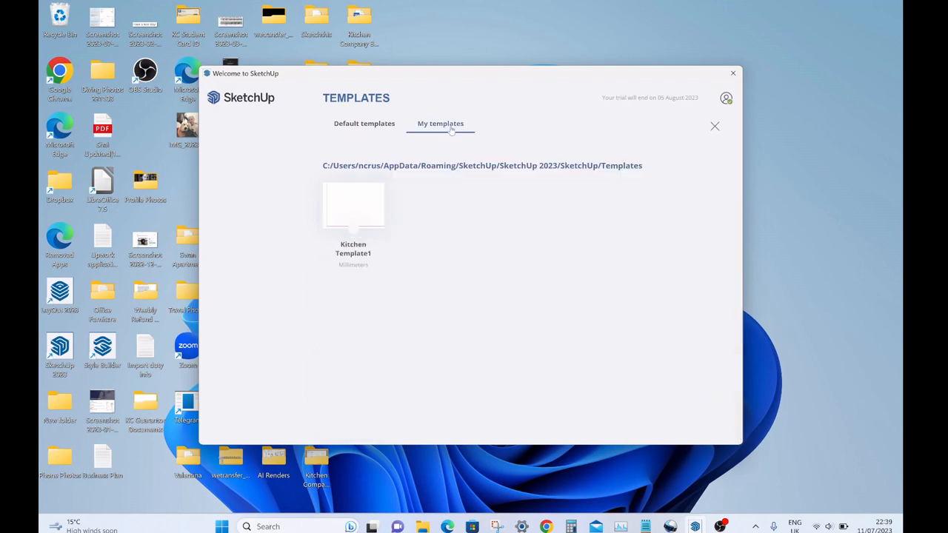